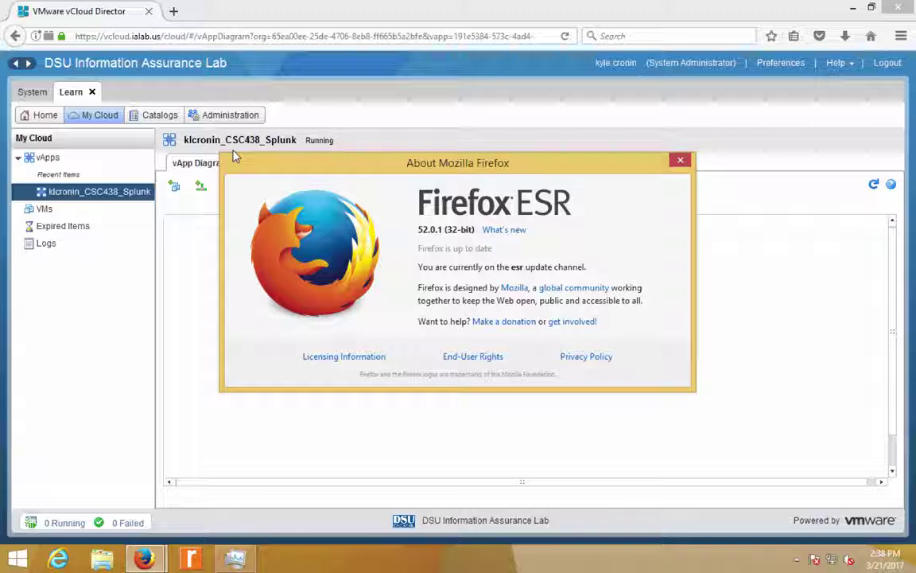
- Move the About Mozilla Firefox window showing version 52.0.1 ESR slightly to the right
drag(278, 168, 402, 152)
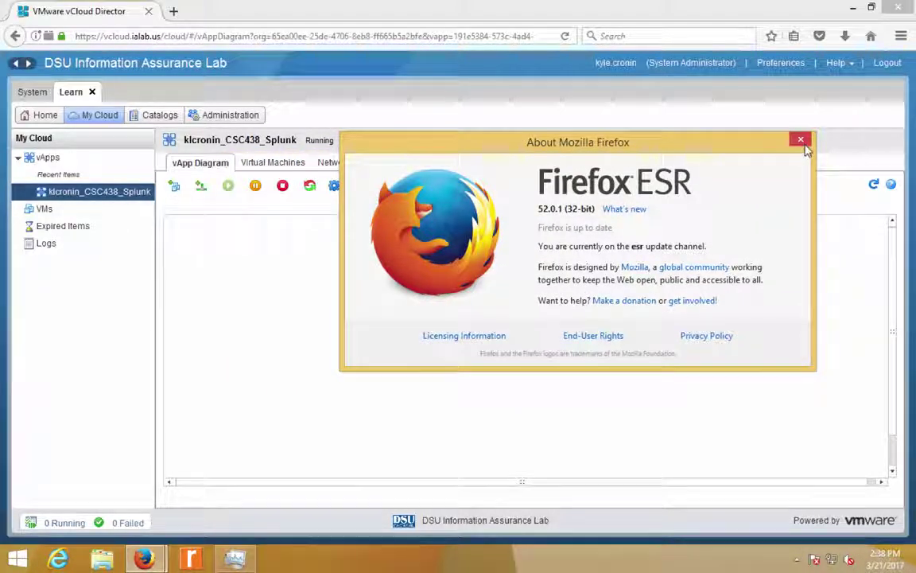
- Close the About Firefox window and bring up Task Manager's detailed process list
click(801, 140)
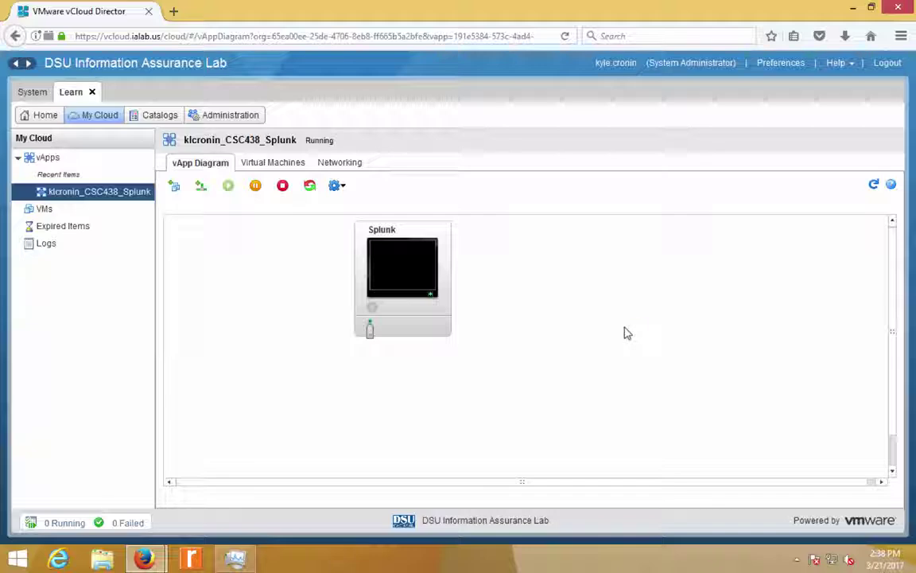
key(ctrl+shift+Escape)
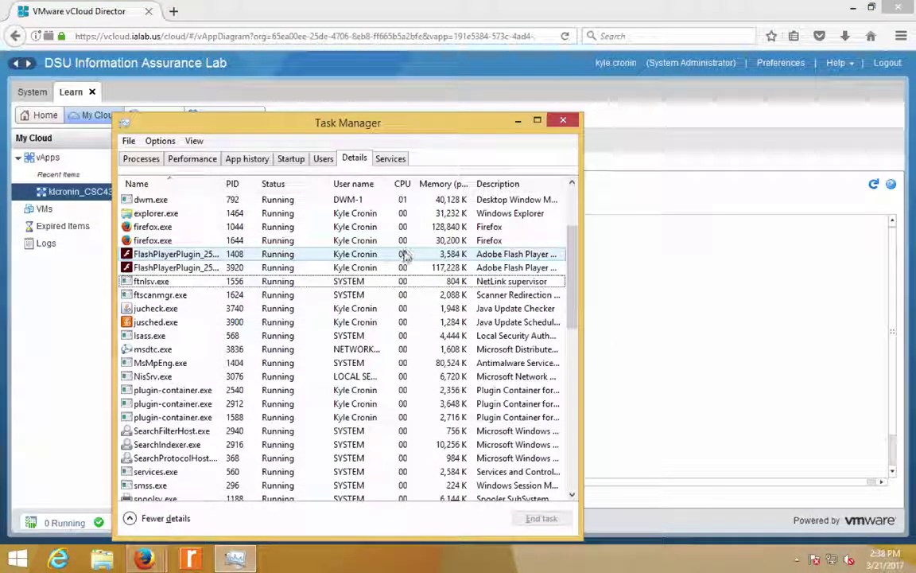
- Select the FlashPlayerPlugin process with PID 1408 in Task Manager's Details list
click(406, 253)
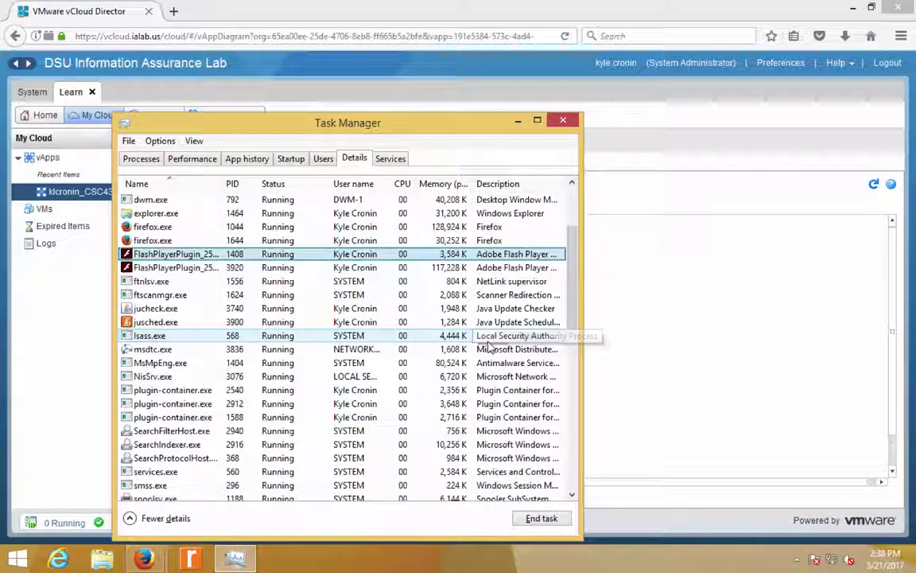
scroll(198, 267, down, 1)
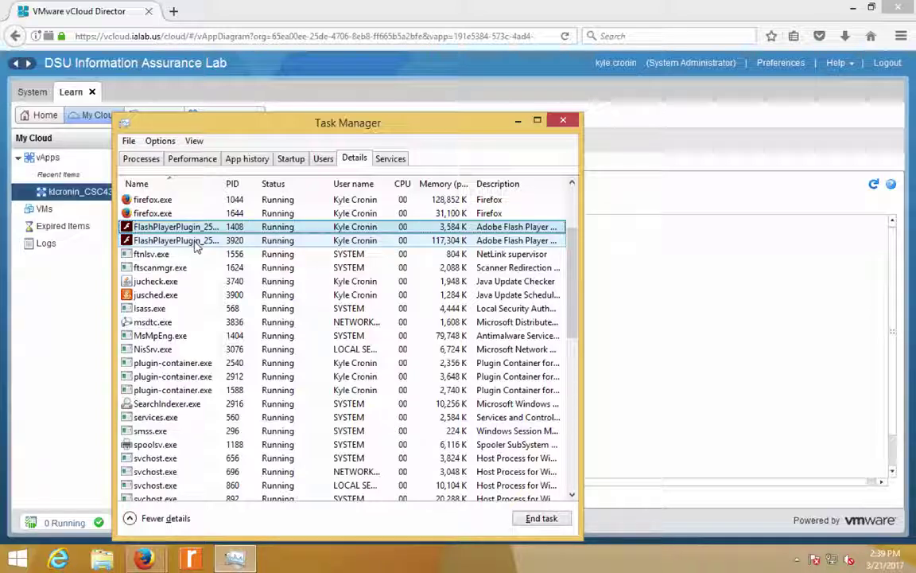
- Select FlashPlayerPlugin PID 3920, then bring the vCloud Splunk vApp page back to the front
click(194, 241)
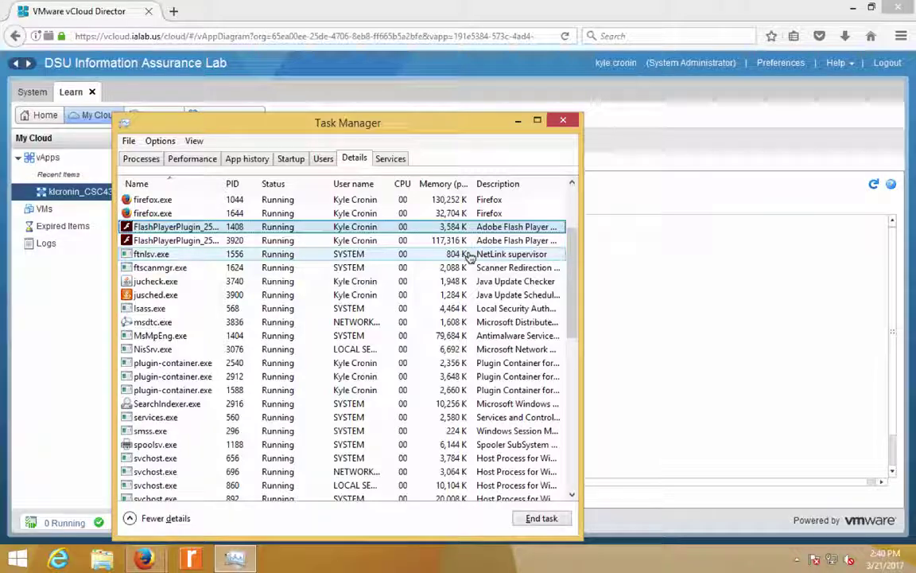
click(45, 344)
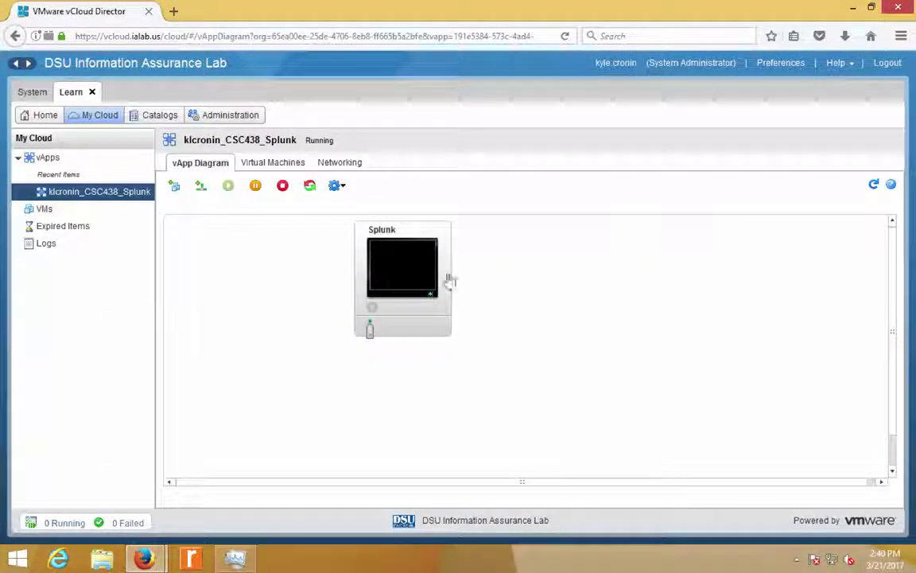
- Launch the Splunk VM console and minimize its window
click(391, 264)
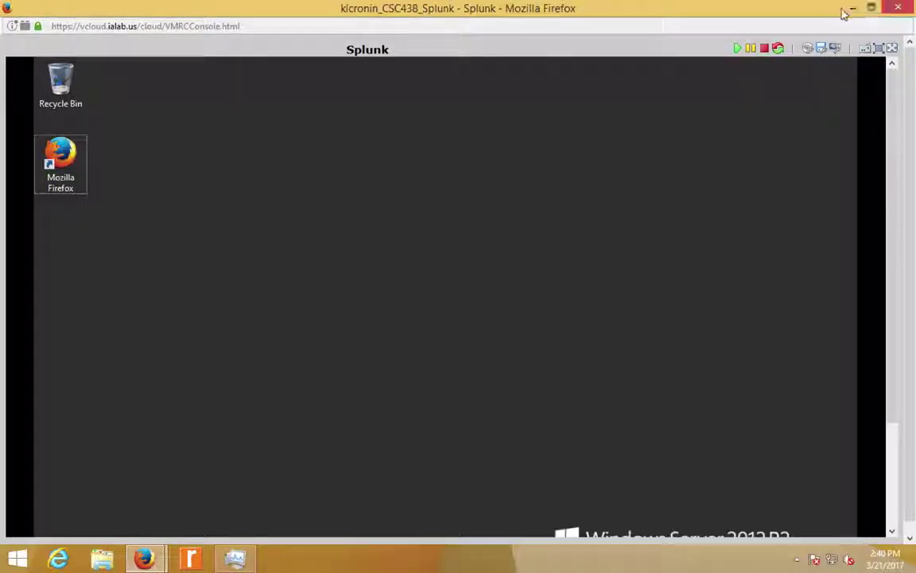
click(852, 8)
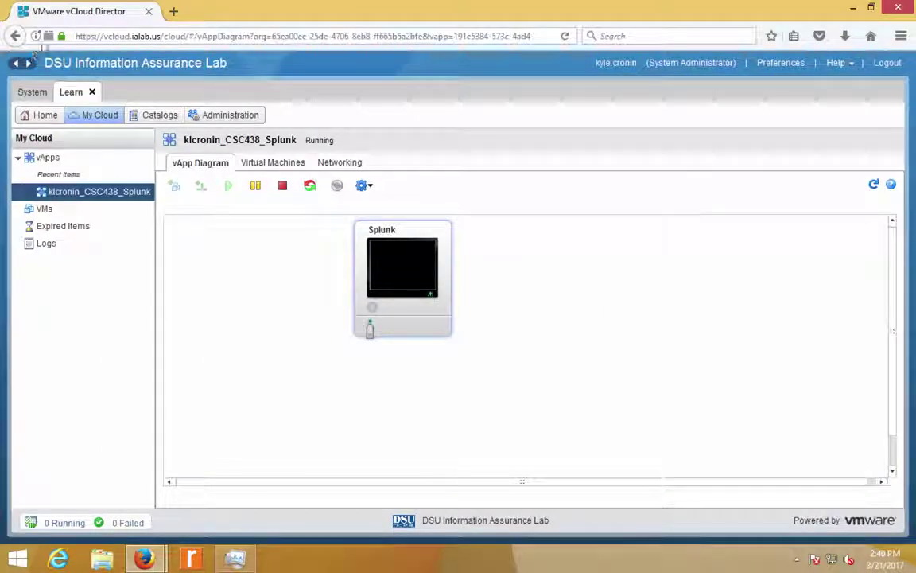
- Review the vCloud site's plugin permissions, dismiss the prompt, and open a new browser tab
click(48, 36)
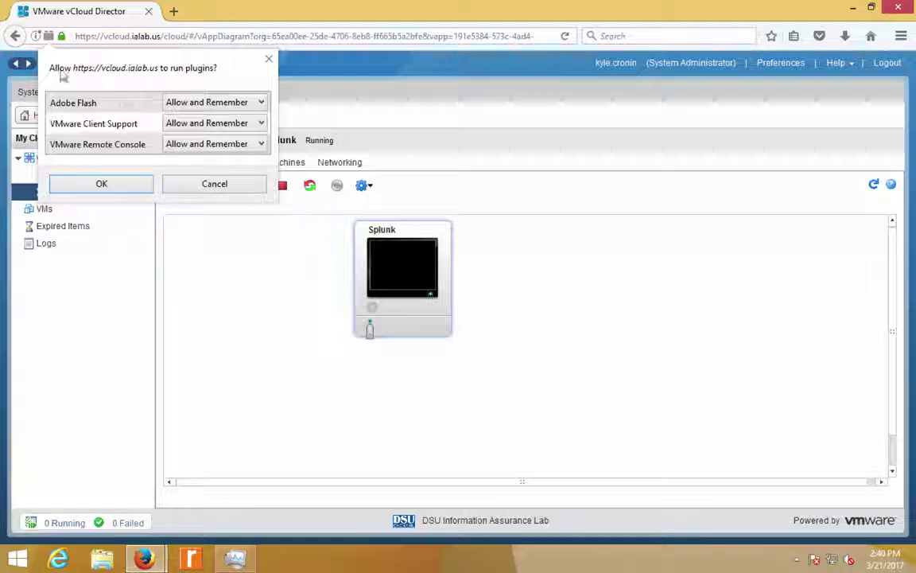
click(48, 38)
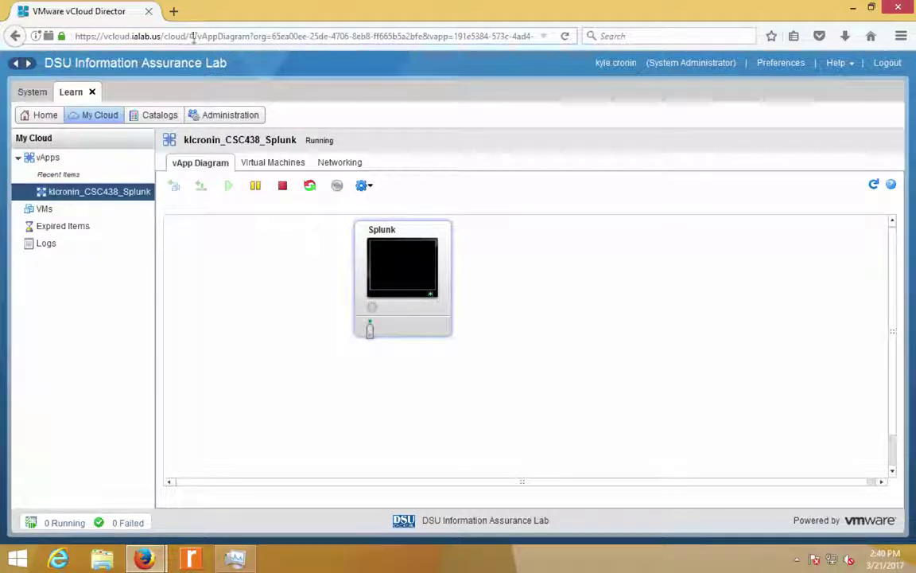
click(177, 12)
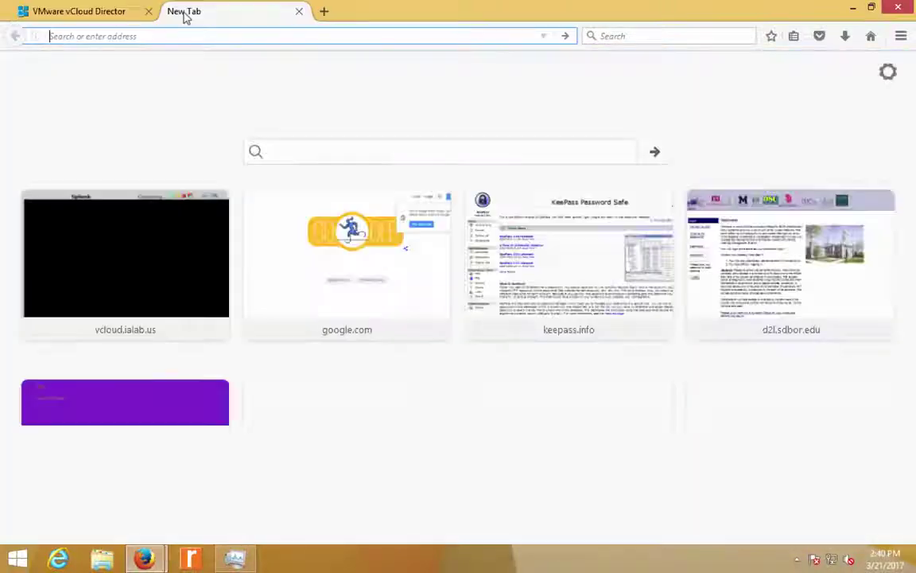
key(ctrl+w)
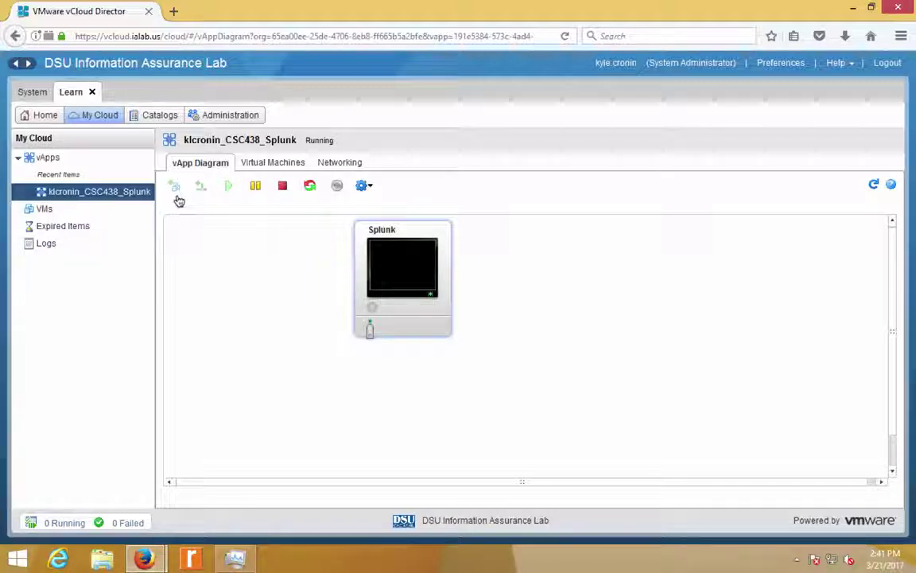
key(ctrl+t)
- Search the web for 'firefox esr' and open the Firefox ESR result from Mozilla
key(ctrl+k)
text(firefox esr)
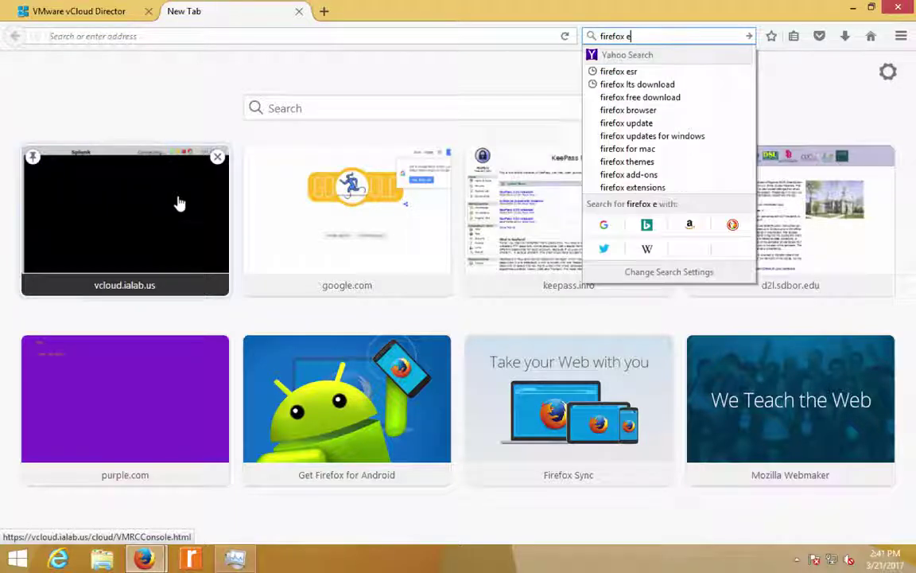
key(Return)
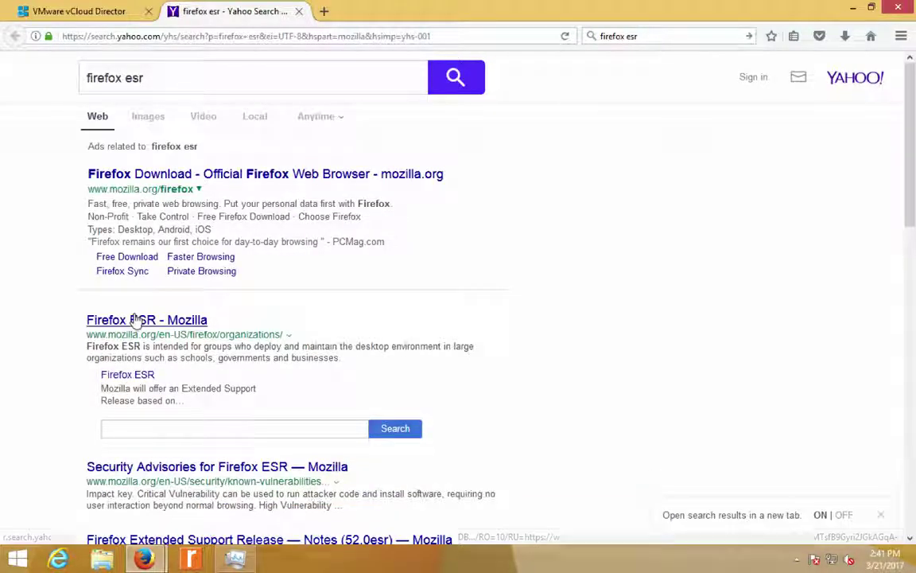
click(138, 321)
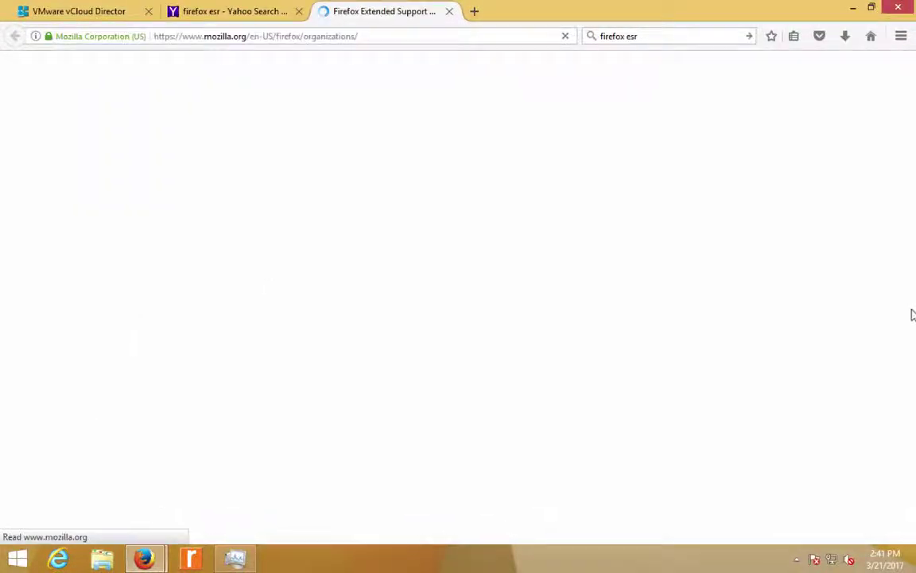
- Open the Firefox ESR download-by-language page and look through its list
click(697, 342)
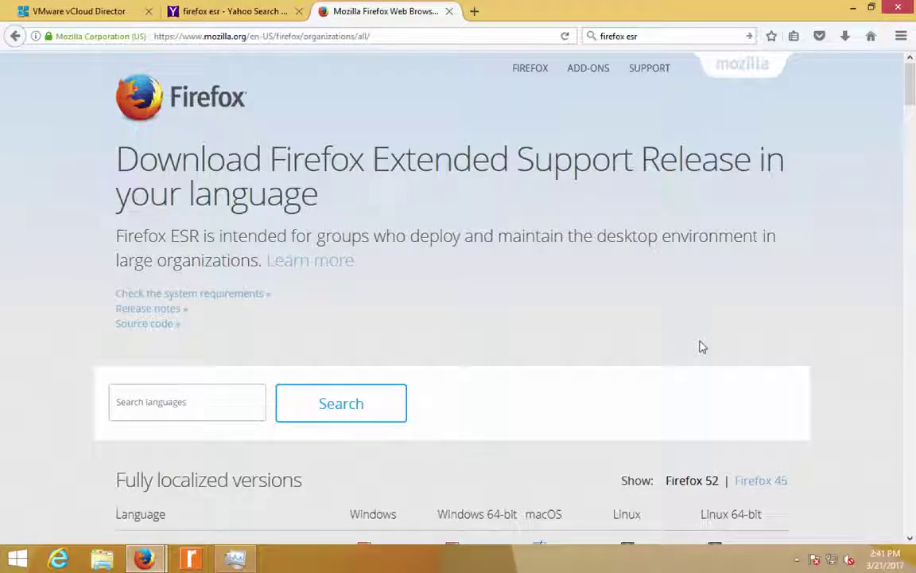
key(alt+Left)
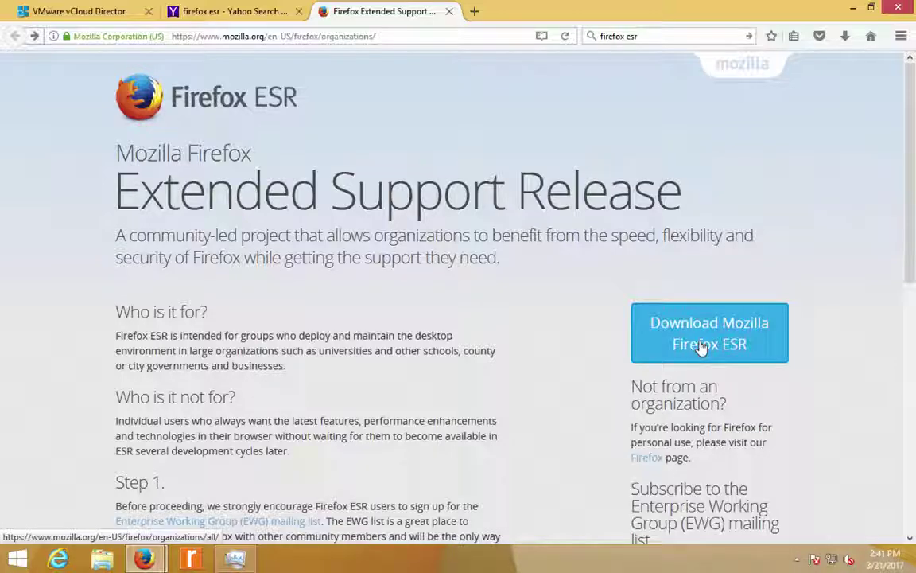
click(700, 348)
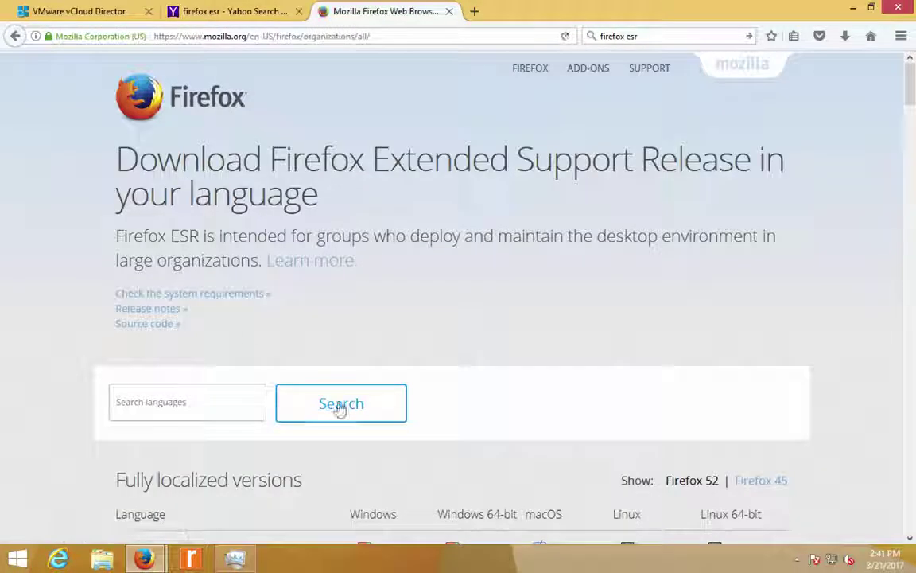
scroll(400, 405, down, 1)
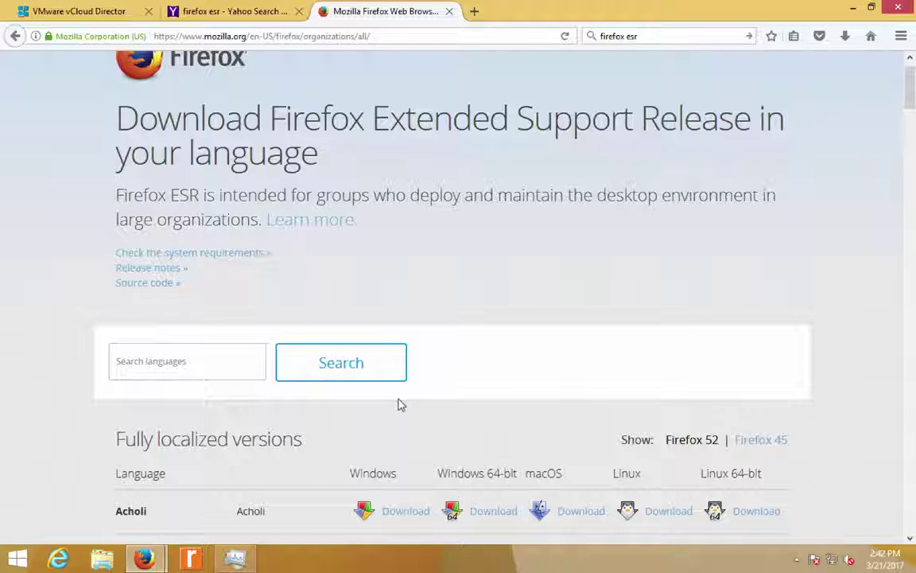
scroll(399, 404, up, 1)
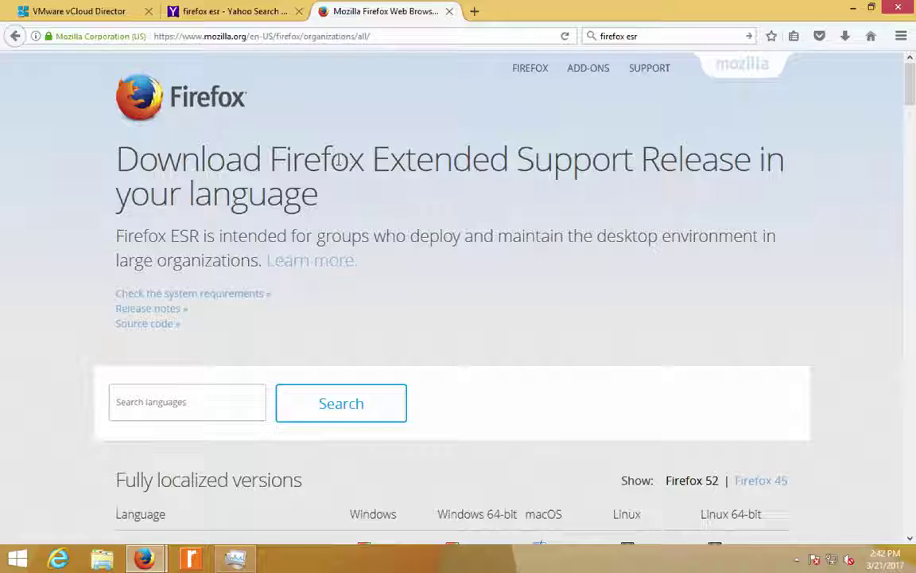
key(ctrl+t)
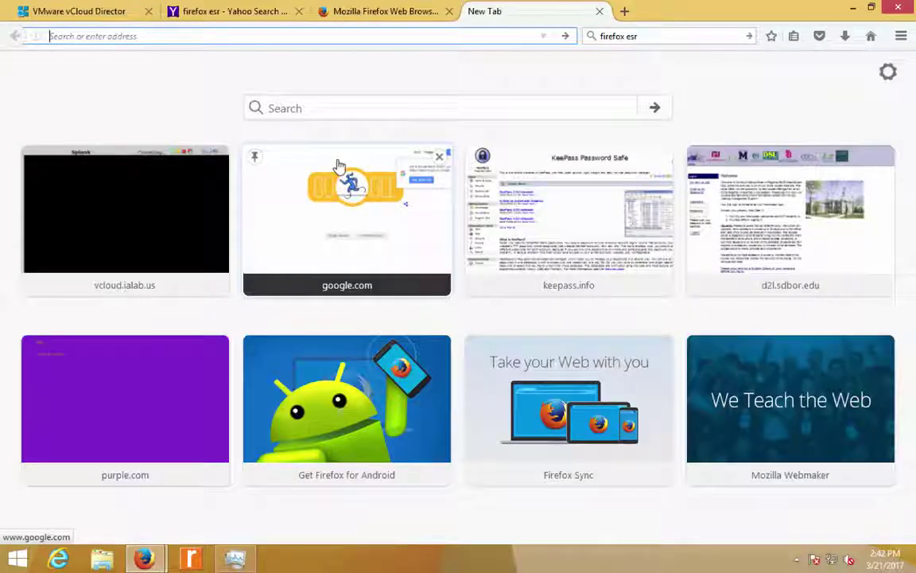
- Load the Ubuntu website, correcting the address from ubuntu.org to ubuntu.com
key(ctrl+k)
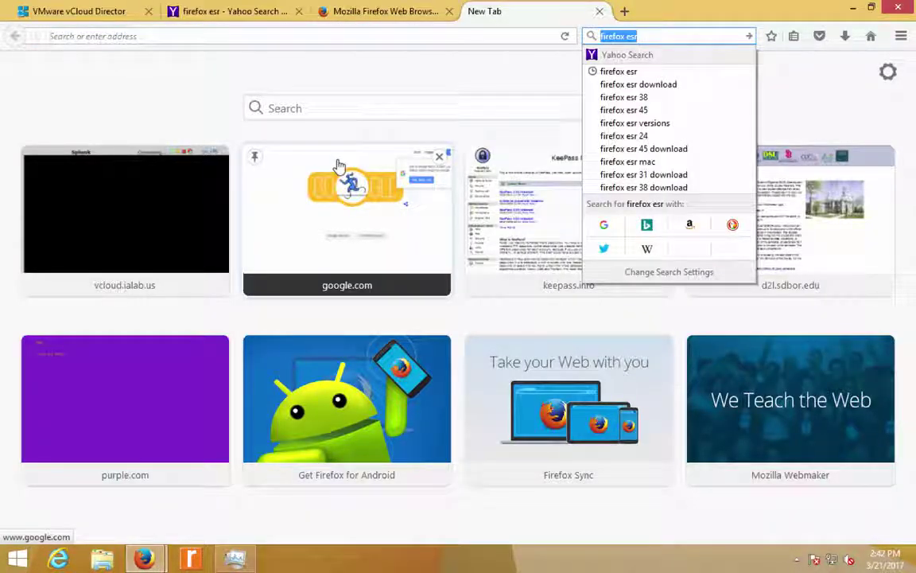
key(ctrl+l)
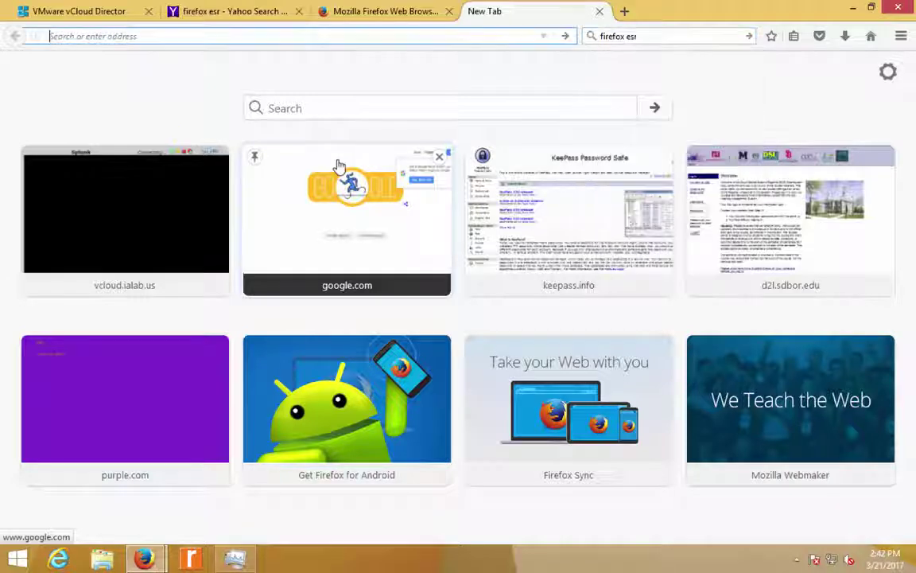
text(ubuntu.org)
key(Return)
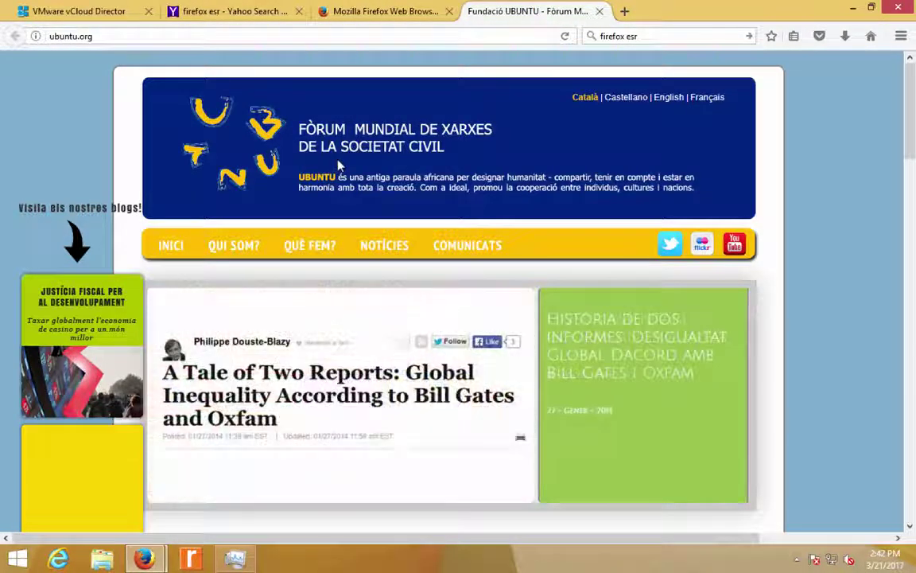
key(ctrl+l)
key(Right)
key(BackSpace)
key(BackSpace)
key(BackSpace)
text(co)
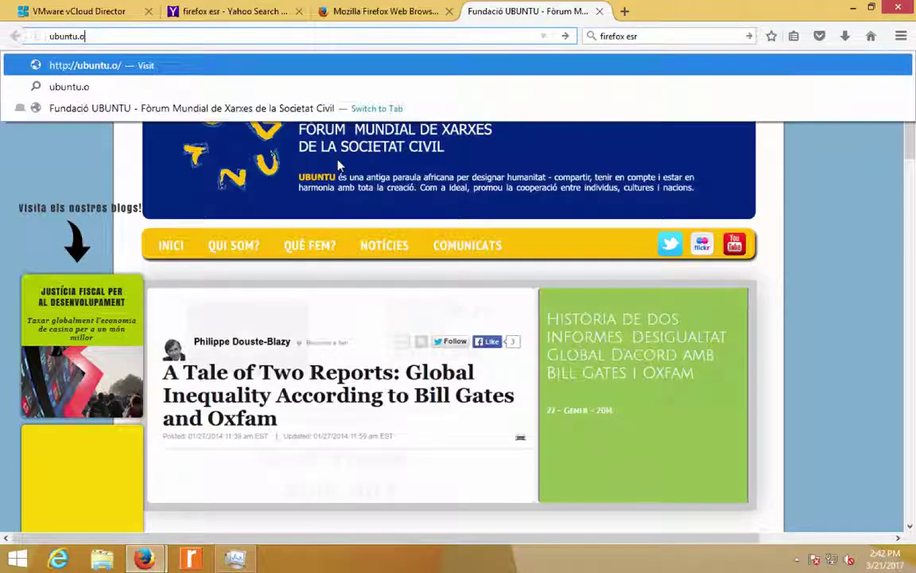
text(m)
key(Return)
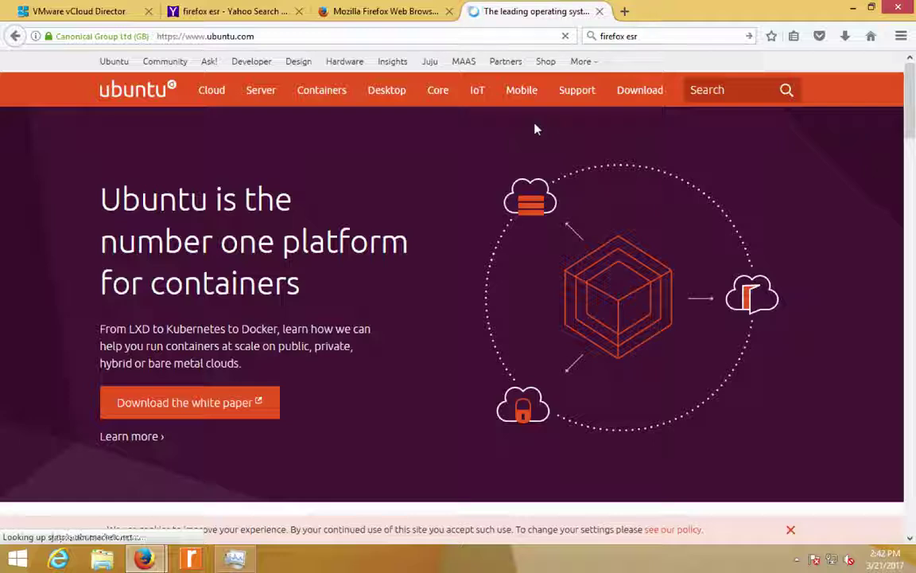
- Go to the Server page from the Ubuntu site's Download menu
mouse_move(583, 111)
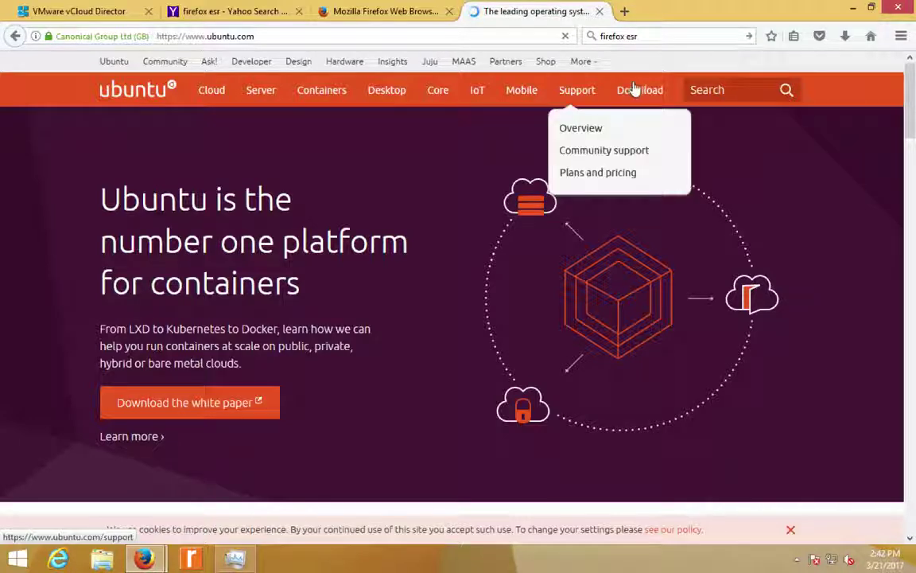
mouse_move(631, 94)
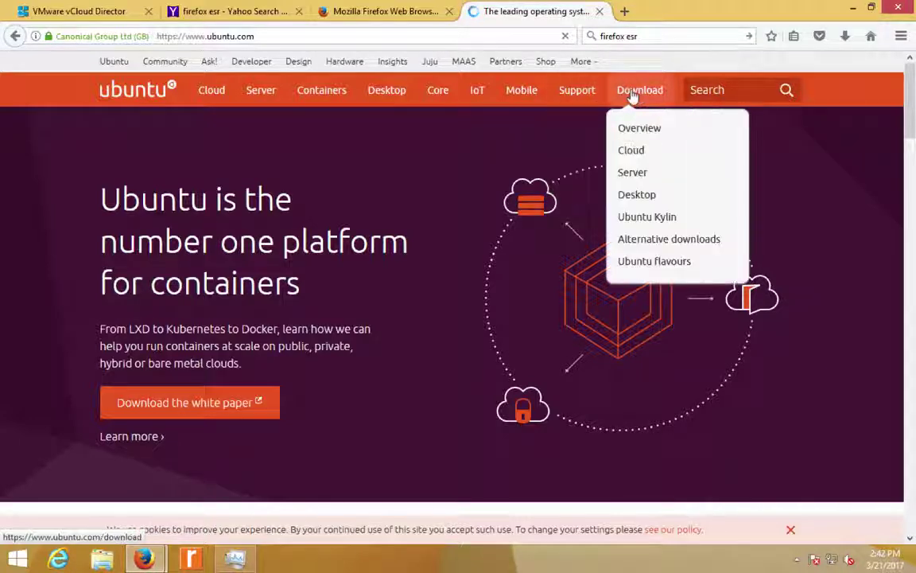
click(625, 173)
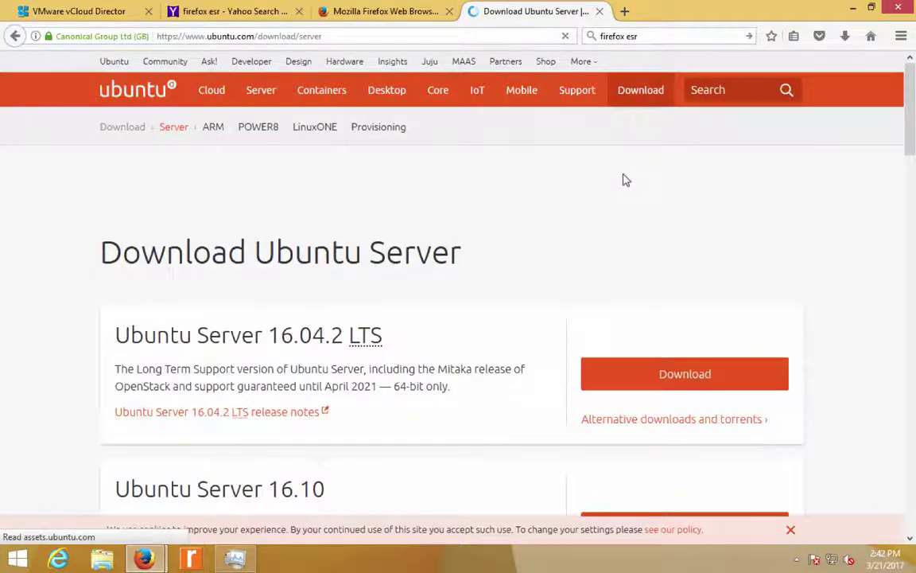
scroll(625, 180, down, 1)
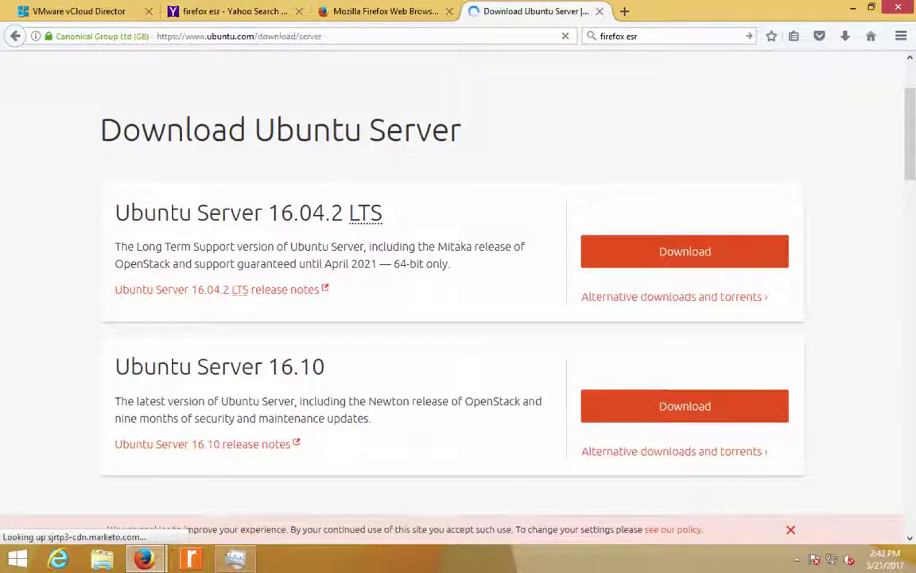
double_click(151, 212)
click(151, 213)
click(118, 212)
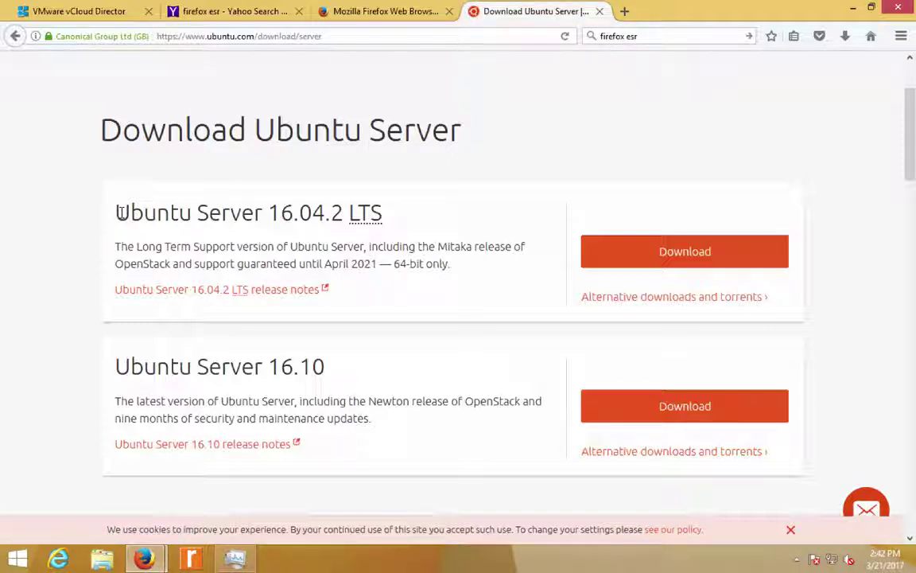
drag(116, 366, 324, 367)
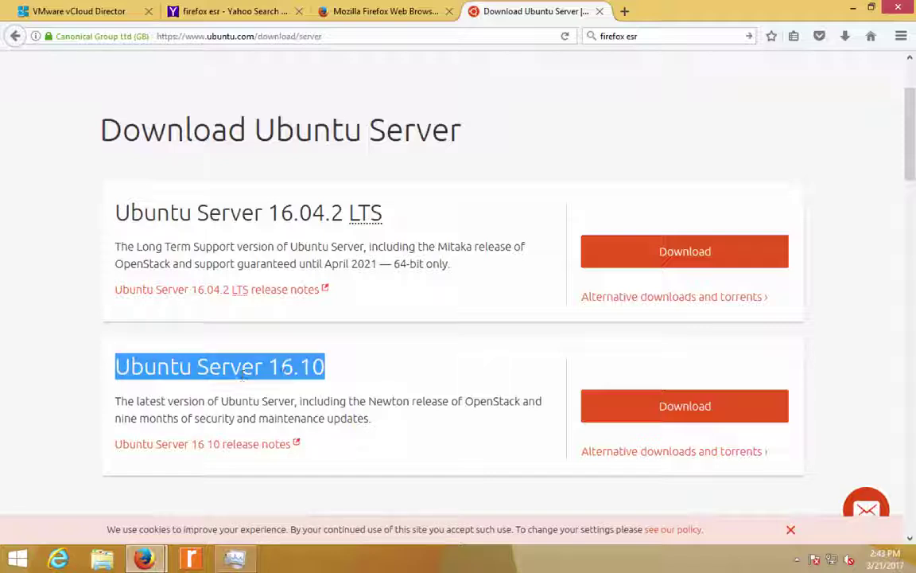
click(284, 374)
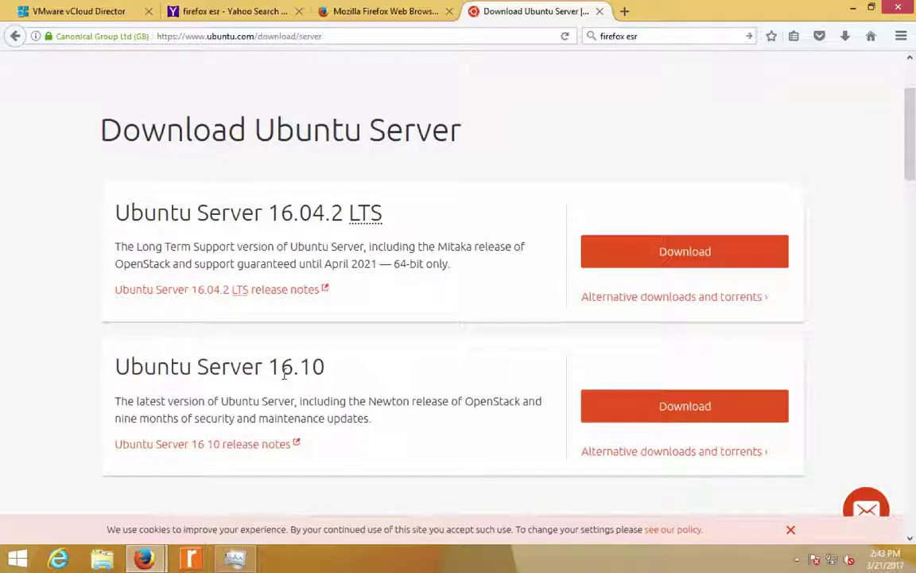
mouse_move(330, 368)
mouse_down()
mouse_move(203, 364)
mouse_move(107, 388)
mouse_move(111, 375)
mouse_move(292, 364)
mouse_move(332, 380)
mouse_up()
double_click(112, 376)
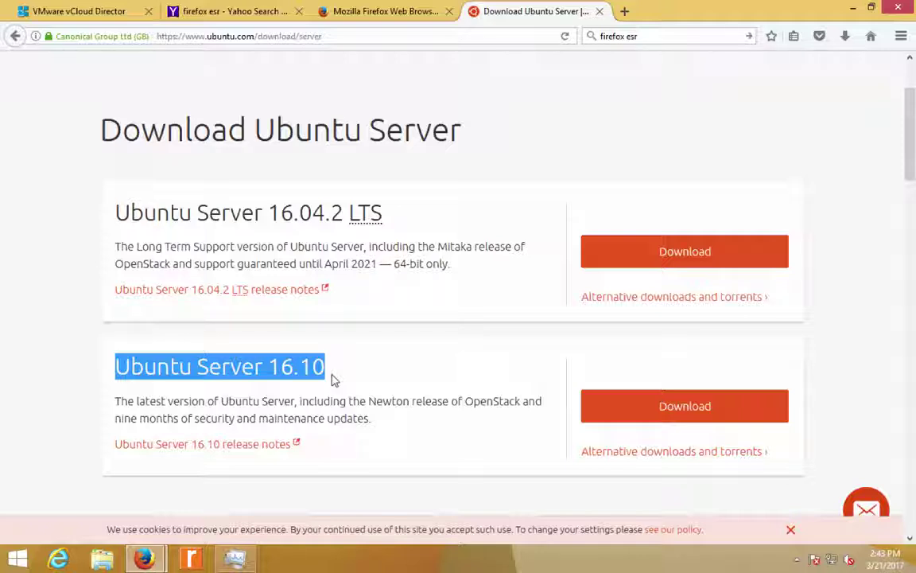
double_click(332, 377)
click(331, 378)
double_click(332, 378)
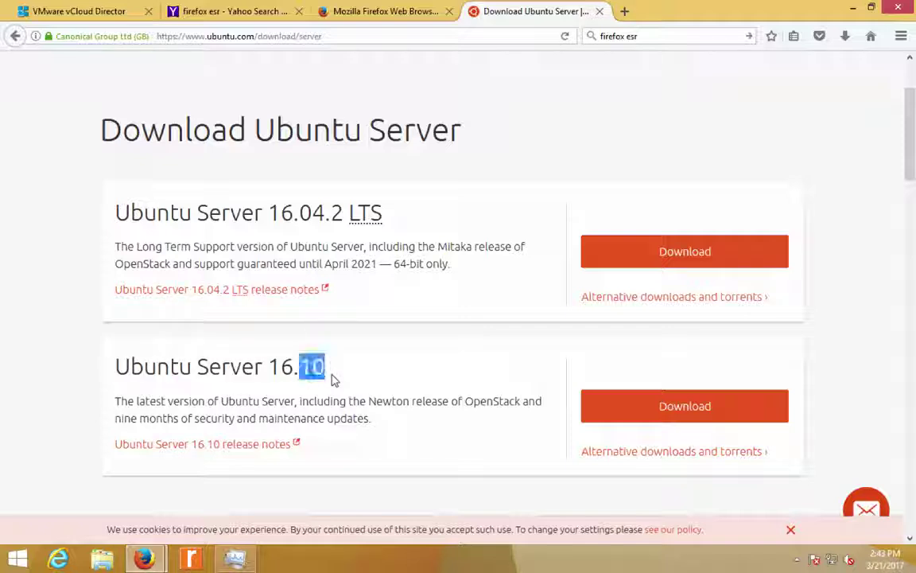
drag(331, 377, 350, 415)
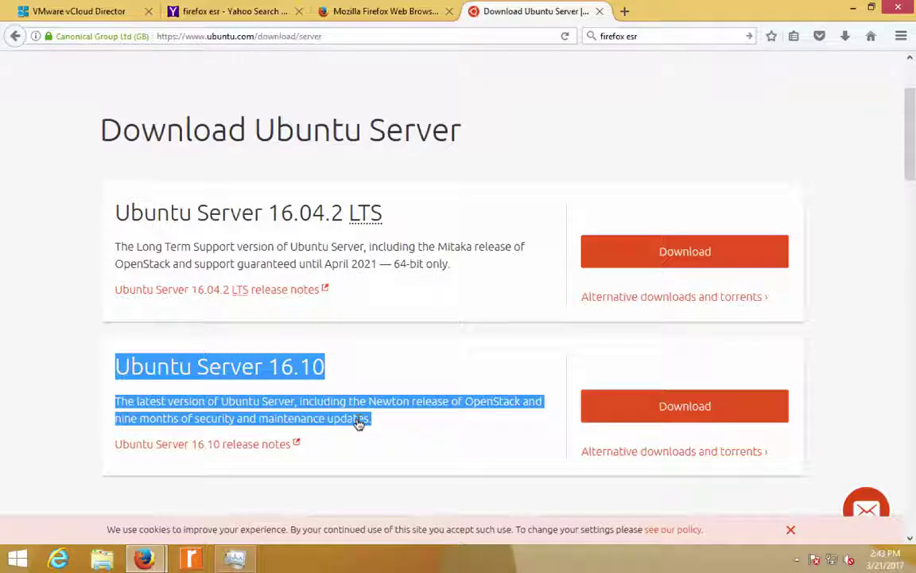
click(310, 366)
drag(323, 366, 115, 366)
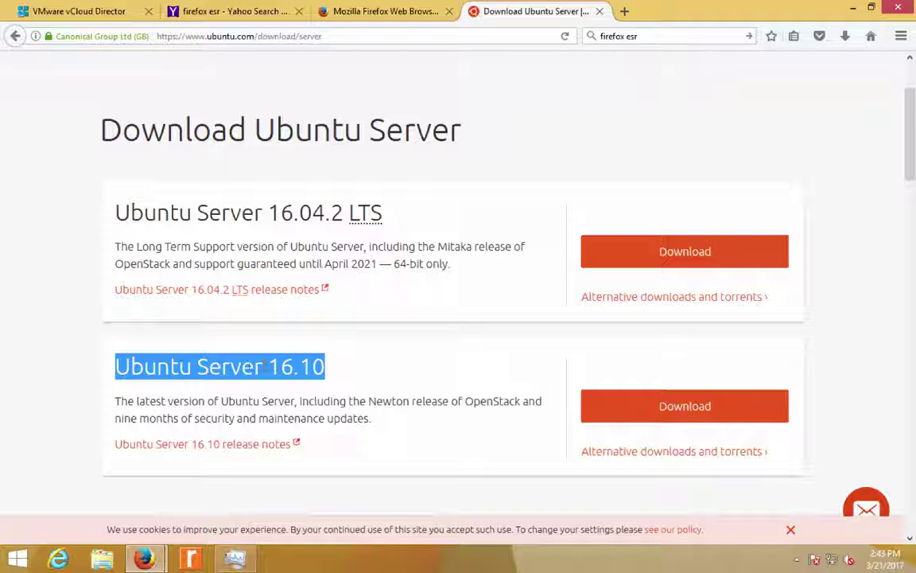
triple_click(141, 249)
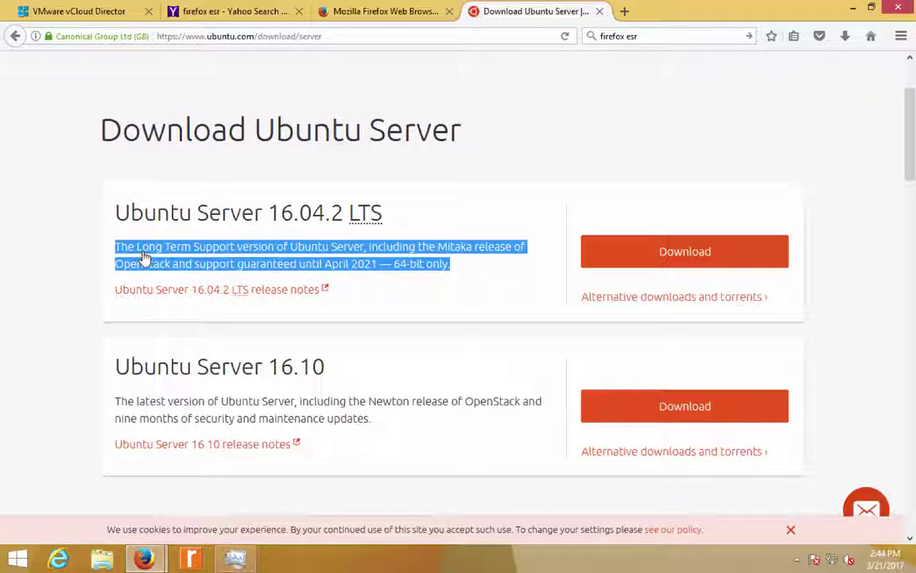
- Highlight the April 2021 support end for 16.04.2 LTS, then return to the Mozilla ESR tab
click(111, 242)
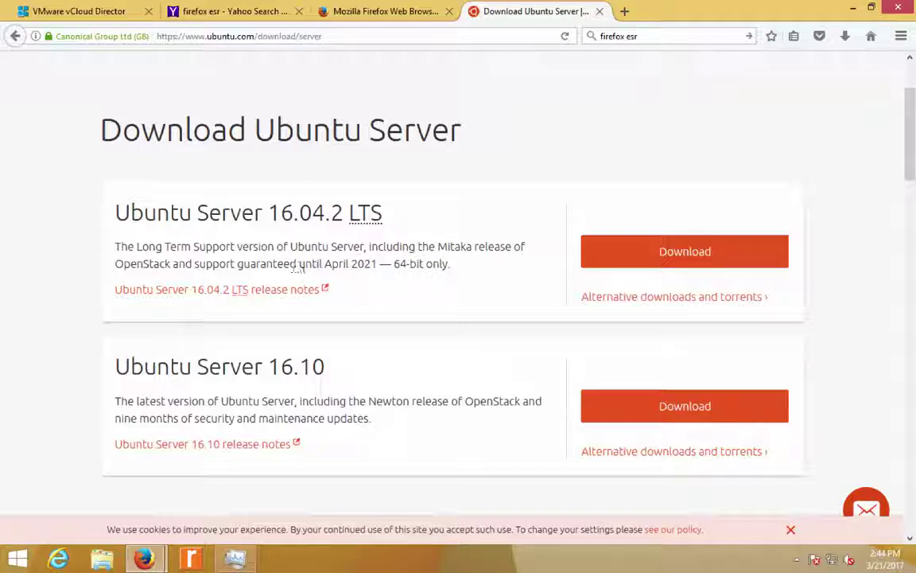
drag(320, 263, 385, 265)
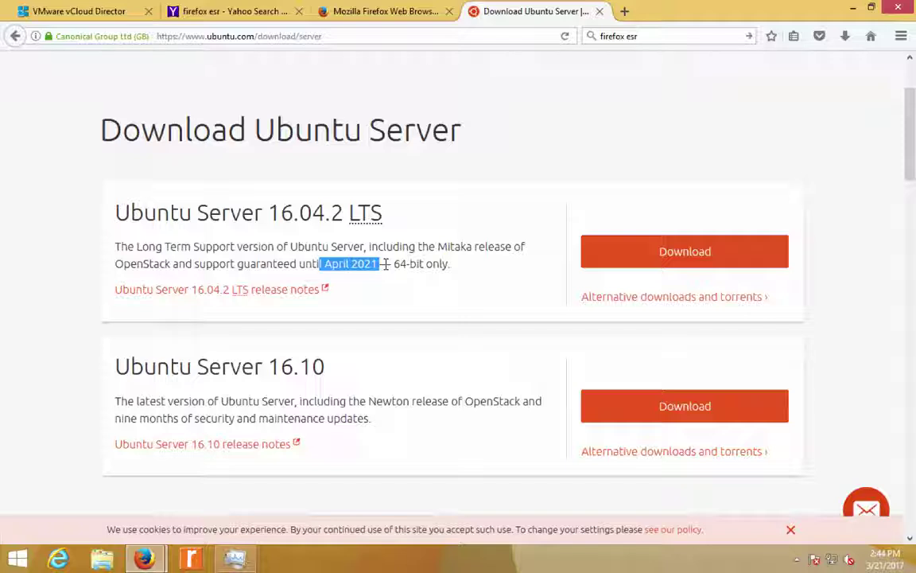
click(343, 12)
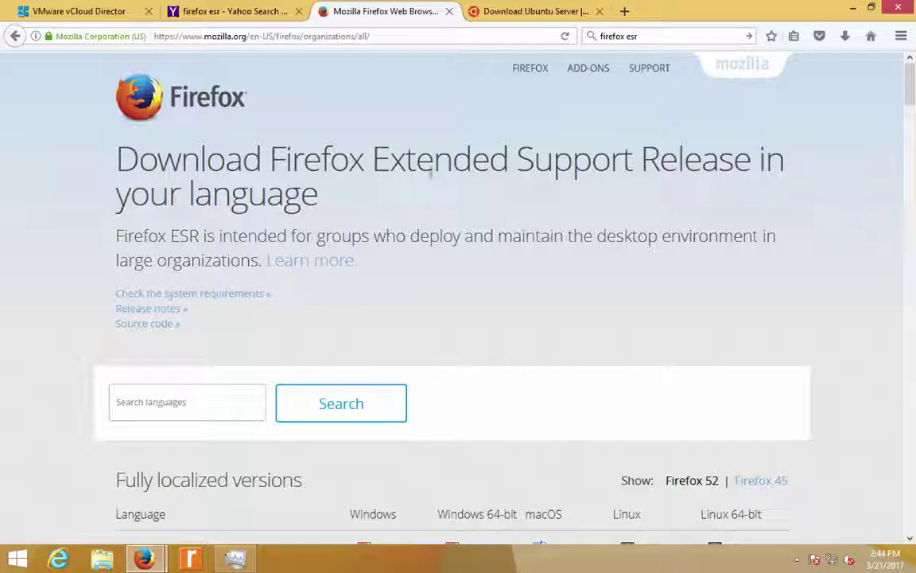
- Highlight the 'Extended Support Release in your language' heading and scroll down to the download table
double_click(385, 156)
drag(385, 156, 669, 192)
click(669, 193)
scroll(670, 192, down, 1)
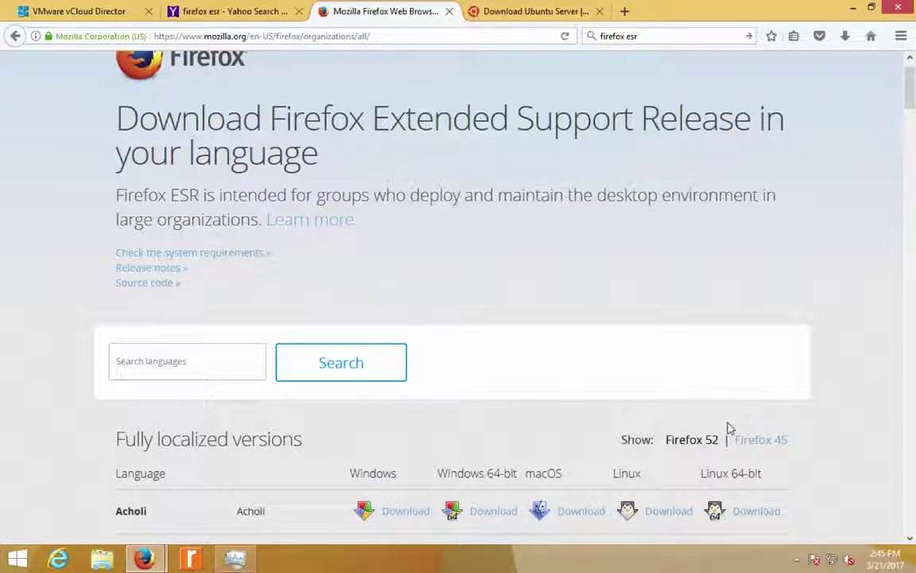
scroll(728, 426, down, 1)
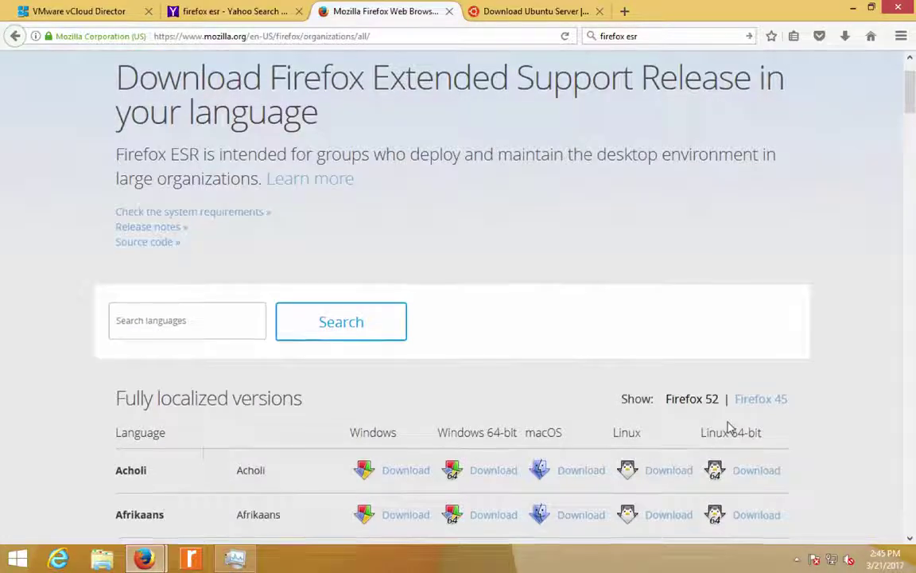
- Highlight the Windows and Windows 64-bit column headers, then close the ESR and Ubuntu tabs
double_click(375, 432)
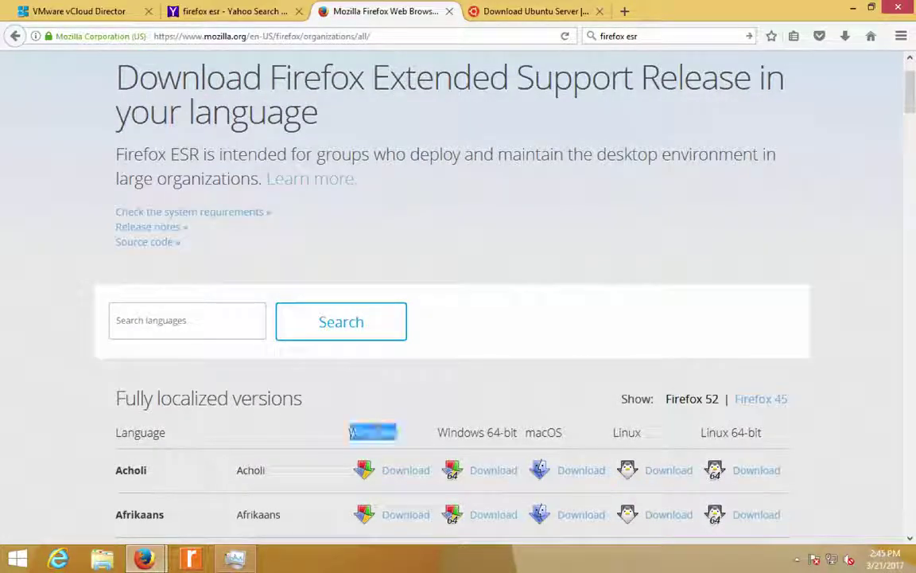
scroll(335, 366, down, 2)
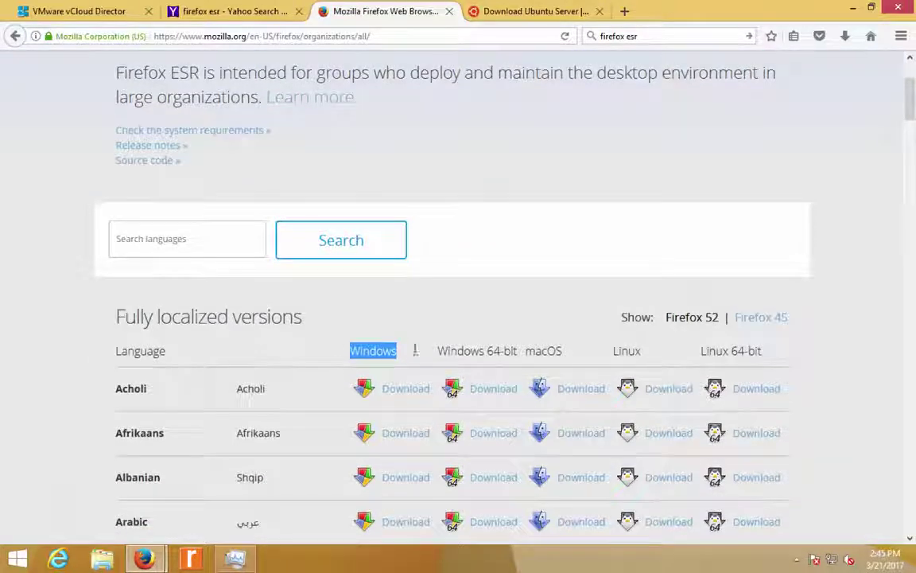
double_click(475, 349)
click(475, 347)
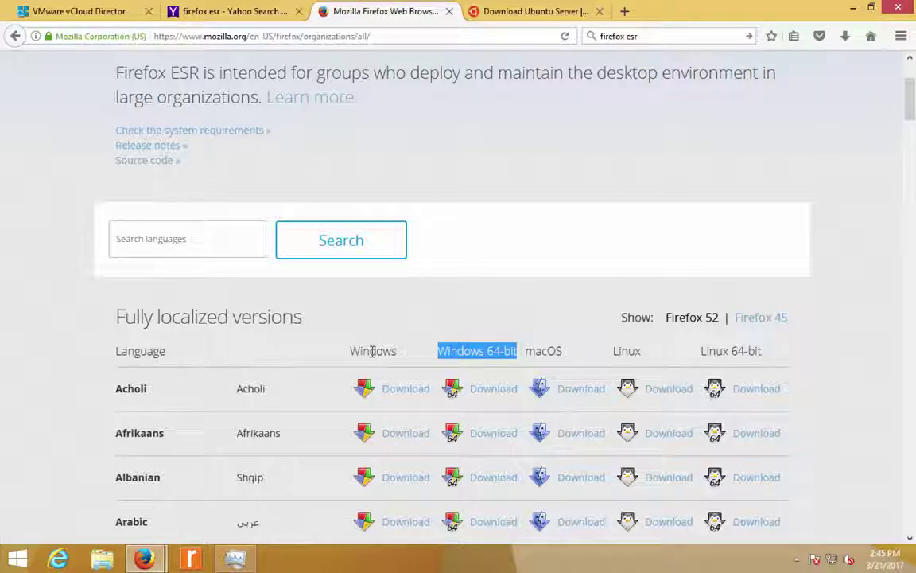
double_click(372, 350)
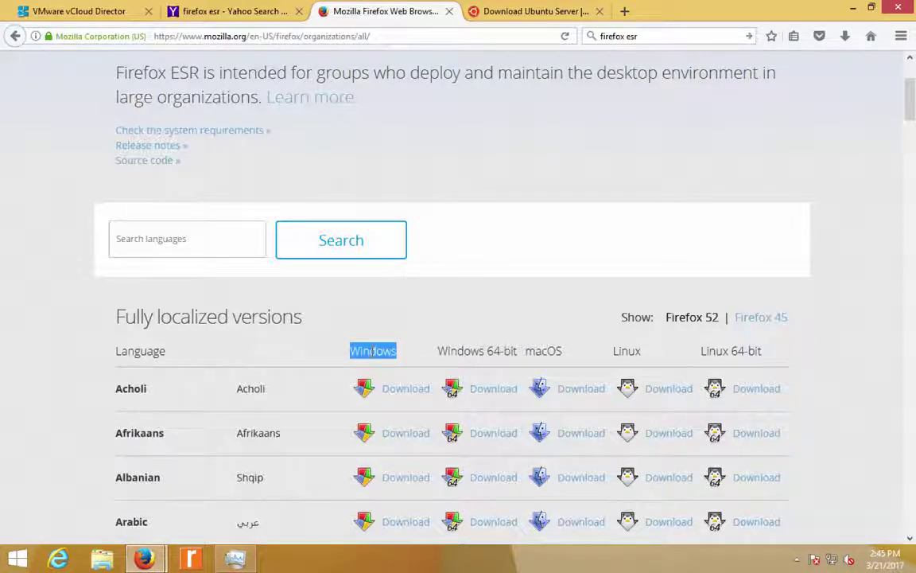
scroll(372, 354, down, 2)
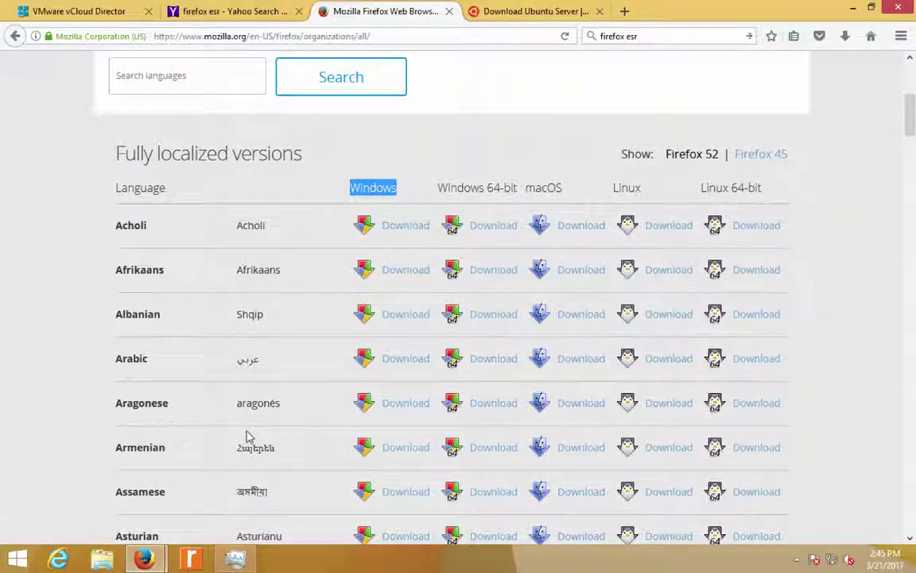
scroll(247, 435, down, 2)
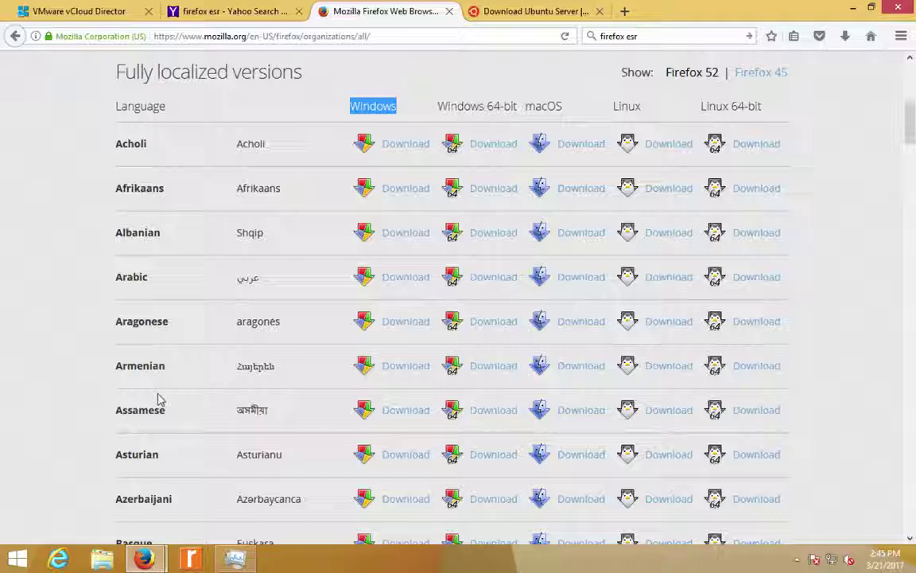
key(ctrl+w)
key(ctrl+w)
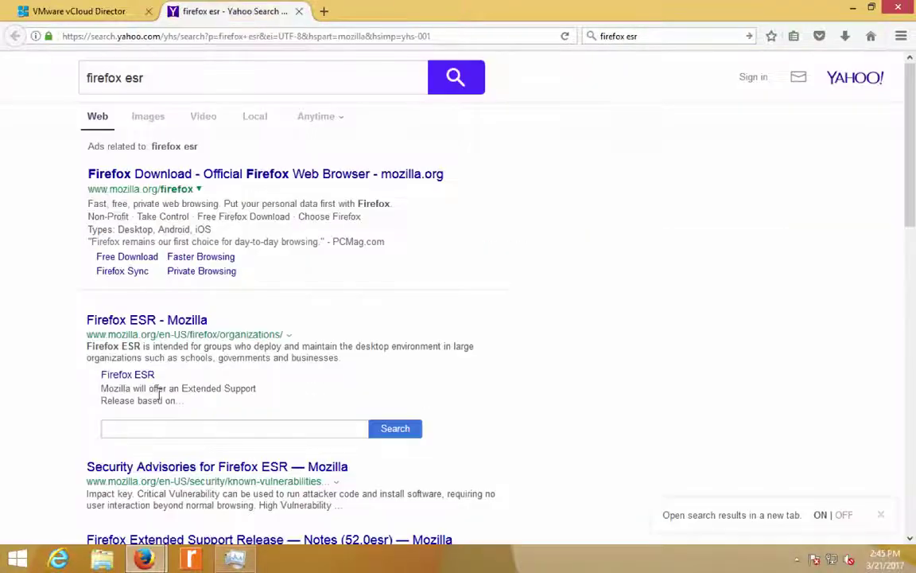
- Close the Yahoo 'firefox esr' results tab so only the vCloud Director page is left
key(ctrl+w)
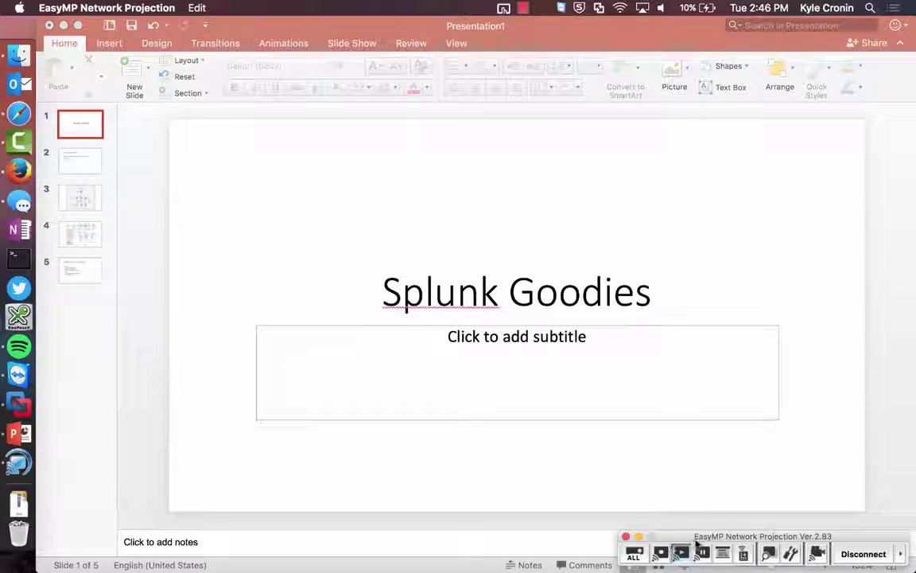
- Move the EasyMP panel aside and start the Splunk Goodies slide show full screen
drag(703, 539, 711, 444)
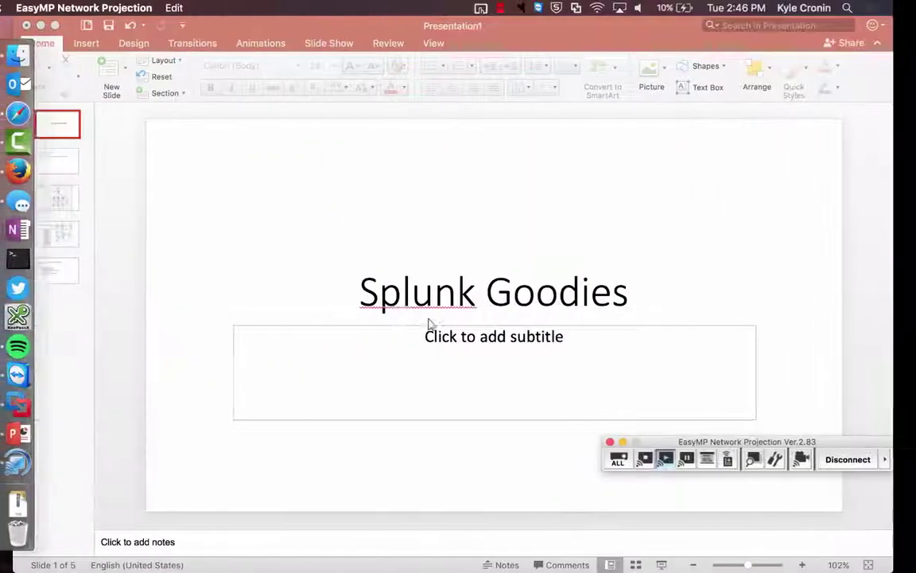
click(149, 323)
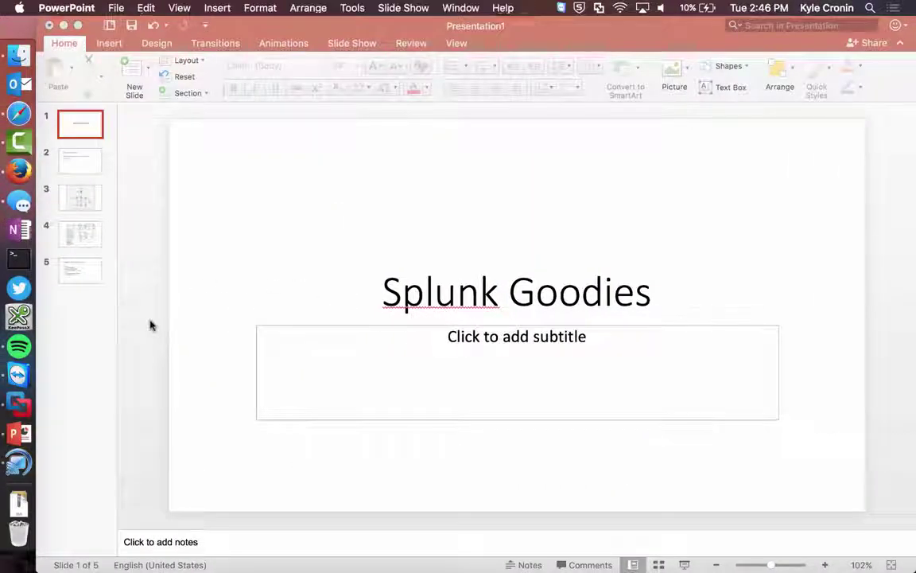
click(679, 564)
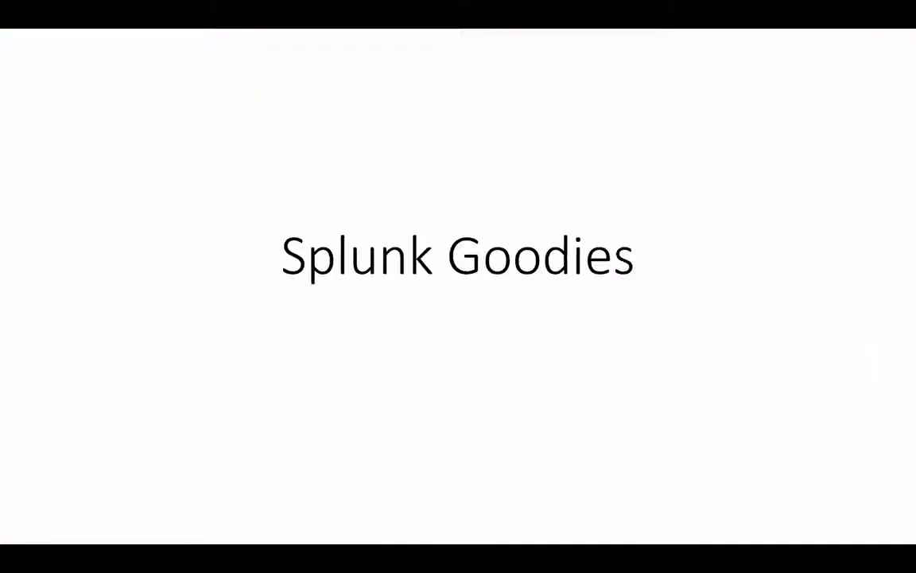
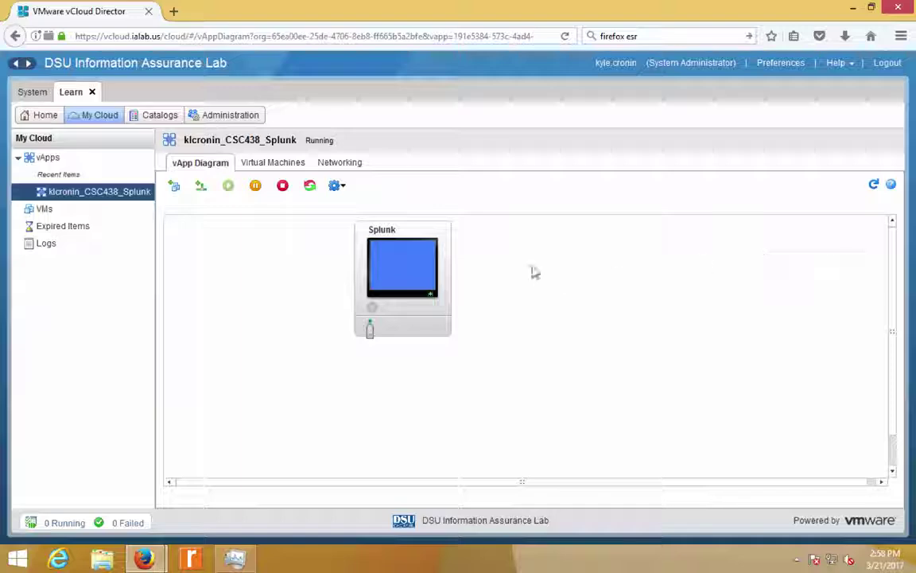
- Open the Splunk VM from the vApp Diagram and show its console full screen
click(405, 274)
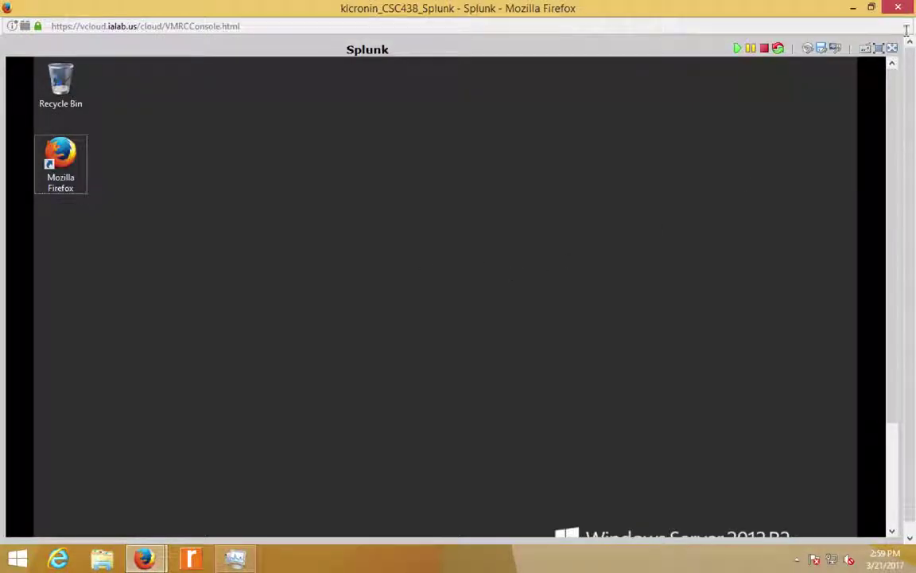
click(890, 49)
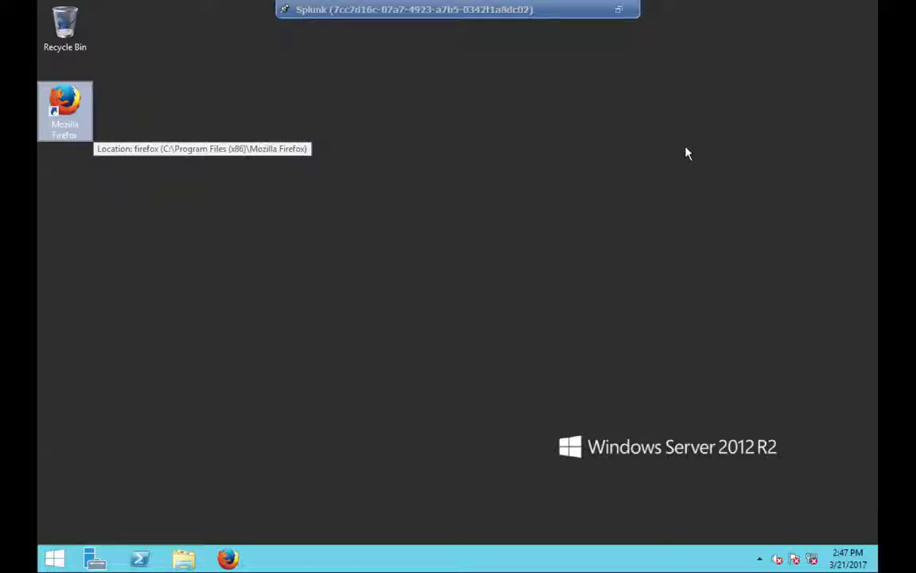
- Select the Mozilla Firefox desktop shortcut with the arrow keys and launch it
click(546, 157)
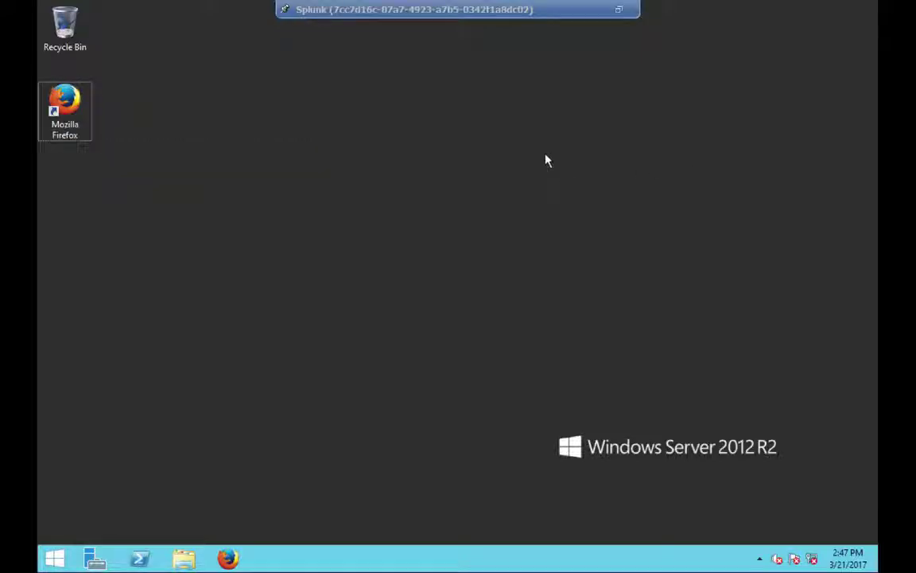
key(Up)
key(Down)
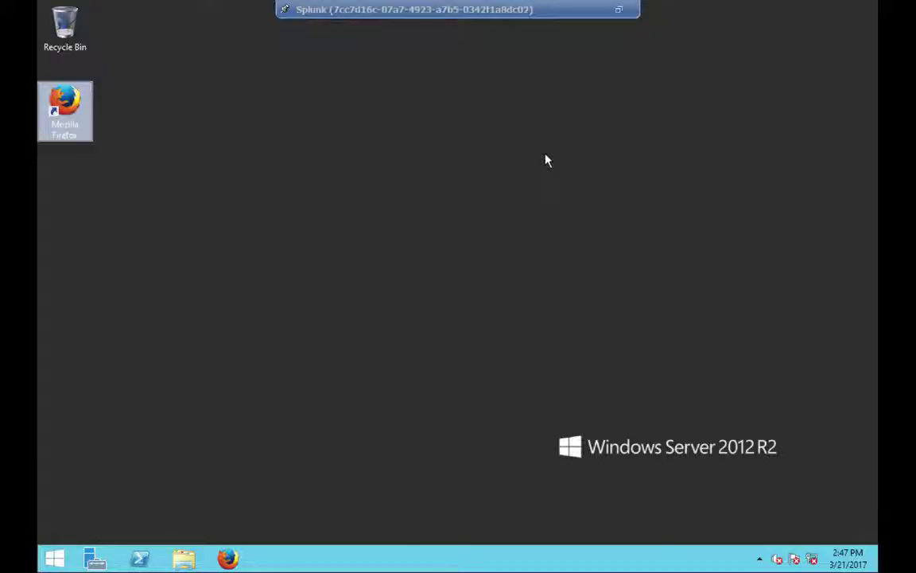
key(Return)
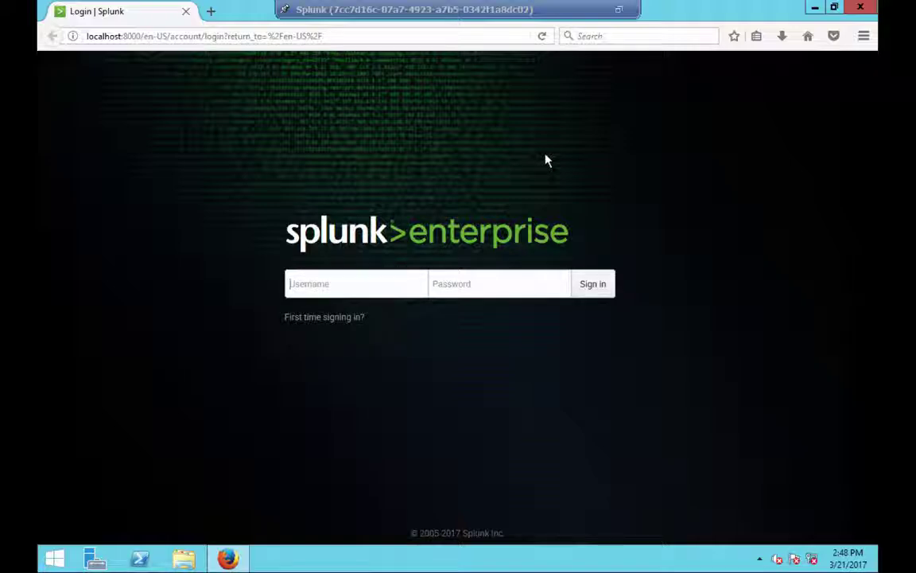
- Log in as admin with the account password and dismiss Firefox's remember-password prompt
text(admin)
key(Tab)
text(changeme123)
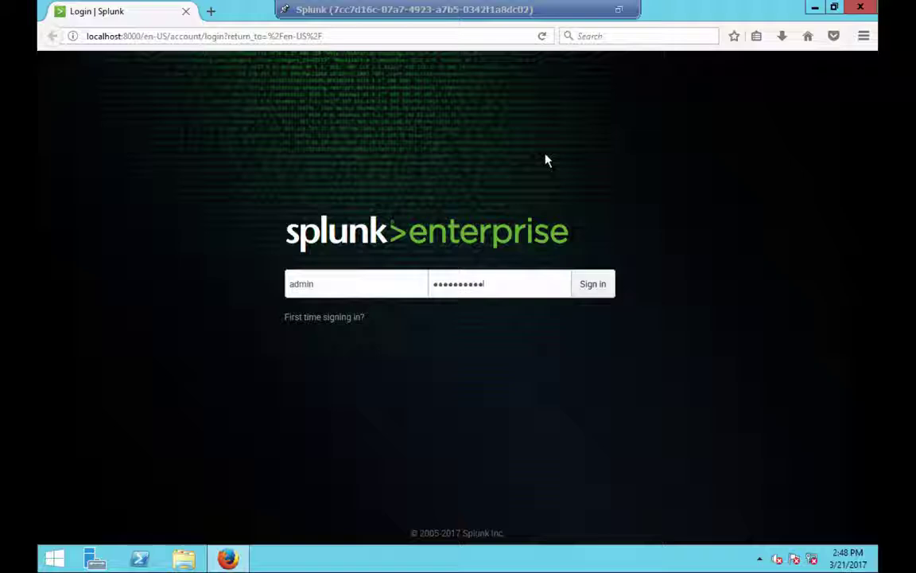
key(Return)
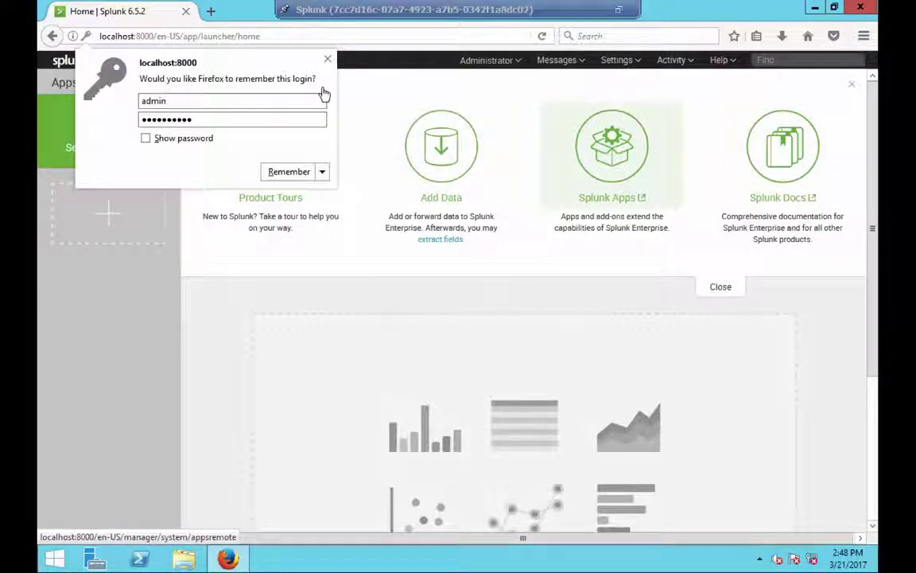
click(327, 59)
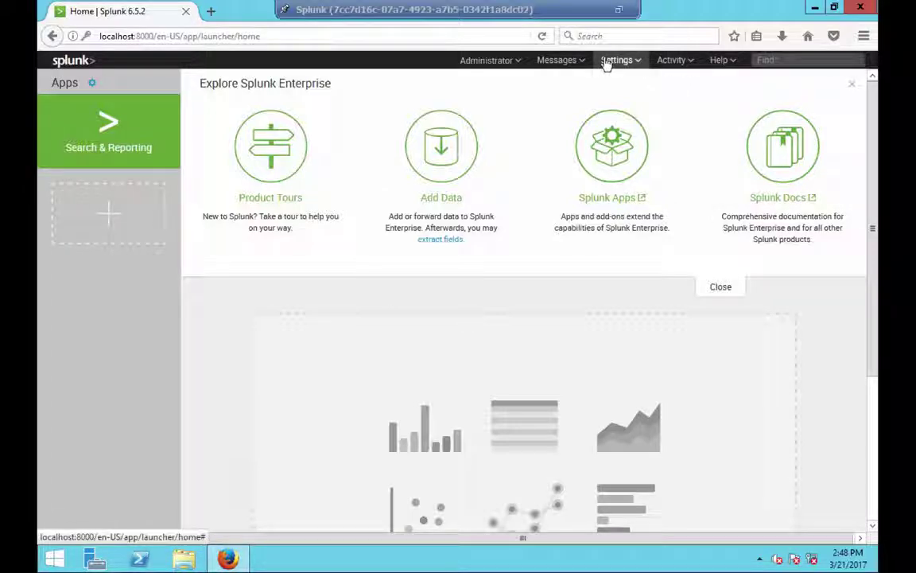
- Go to Settings > Data inputs and scroll through the local input types
click(606, 62)
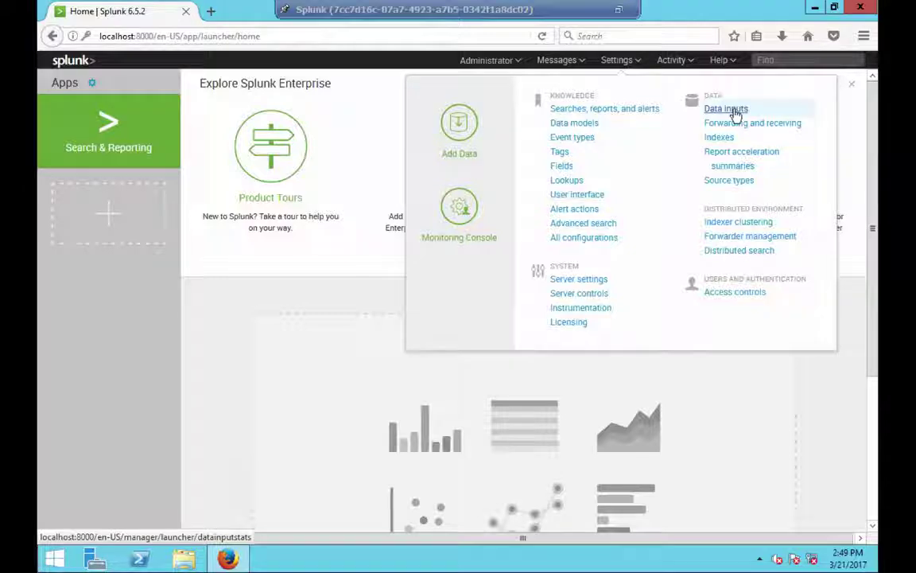
click(735, 112)
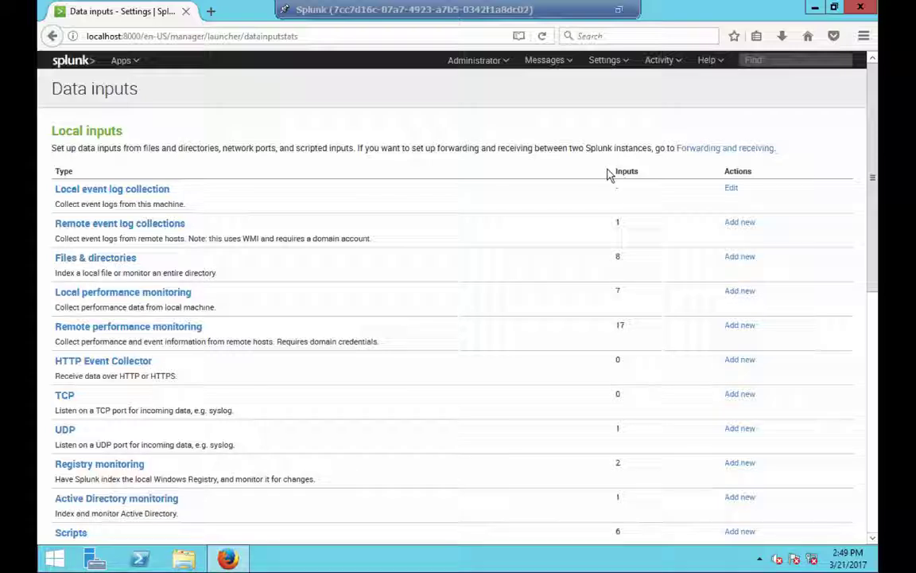
scroll(159, 167, down, 1)
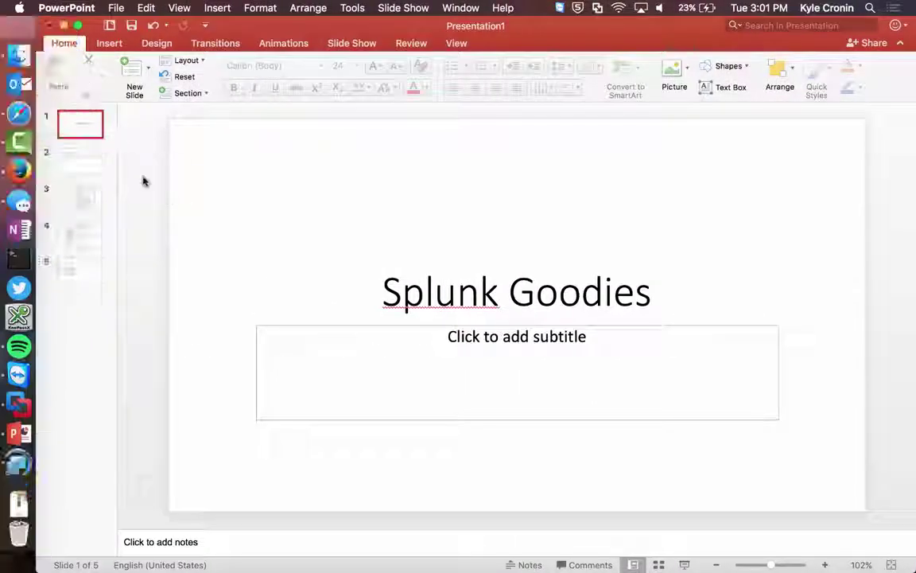
- Show slide 2, Pieces of Splunk, and select its bullet text box
click(90, 160)
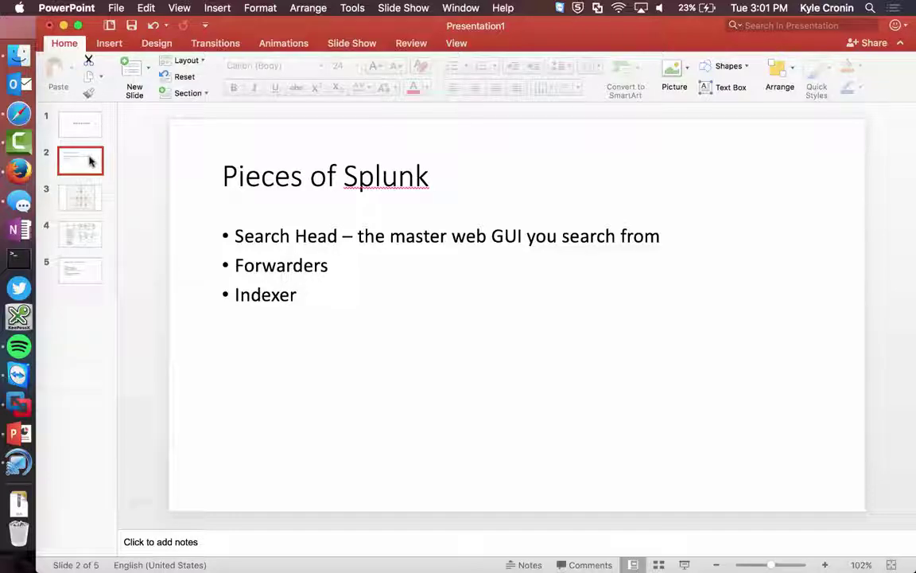
click(382, 267)
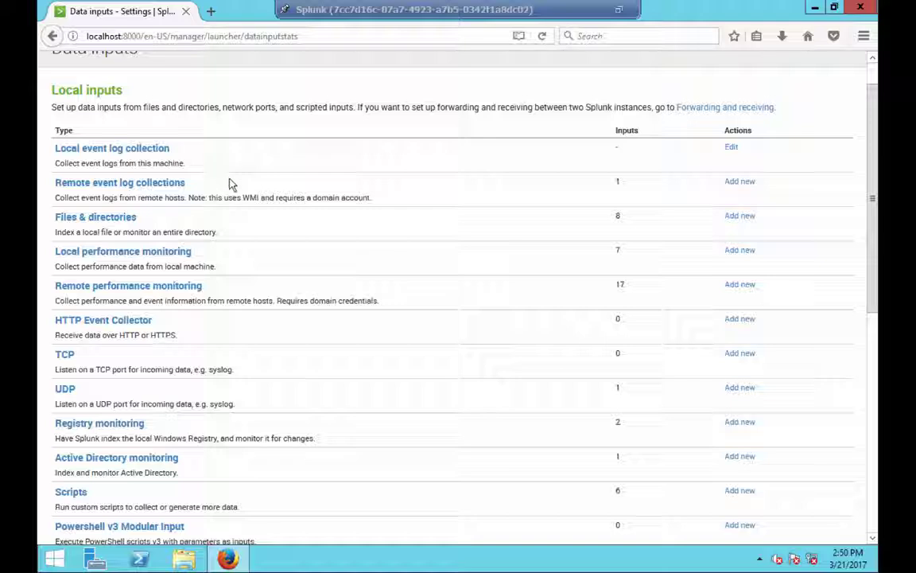
- Highlight Remote event log collections, scroll the Data inputs list, and open UDP inputs
triple_click(267, 191)
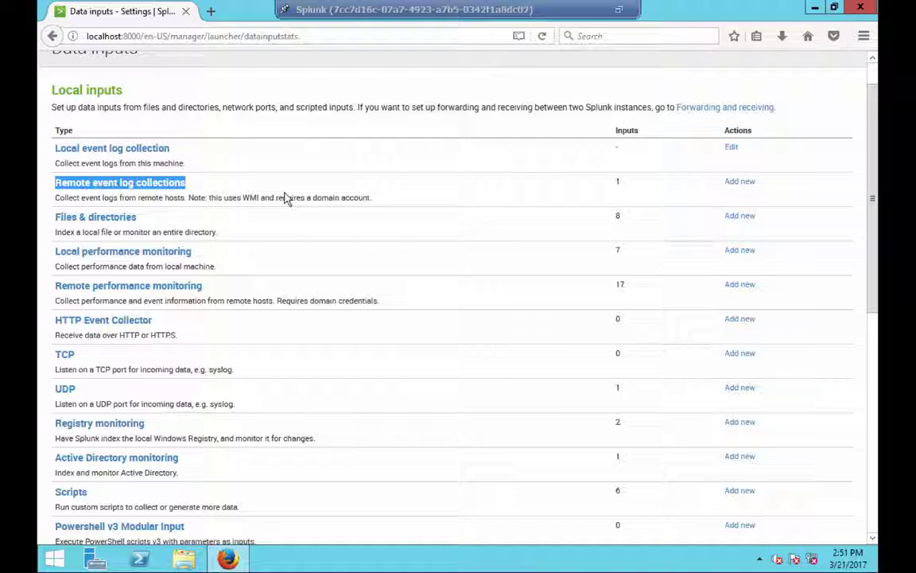
scroll(286, 198, down, 1)
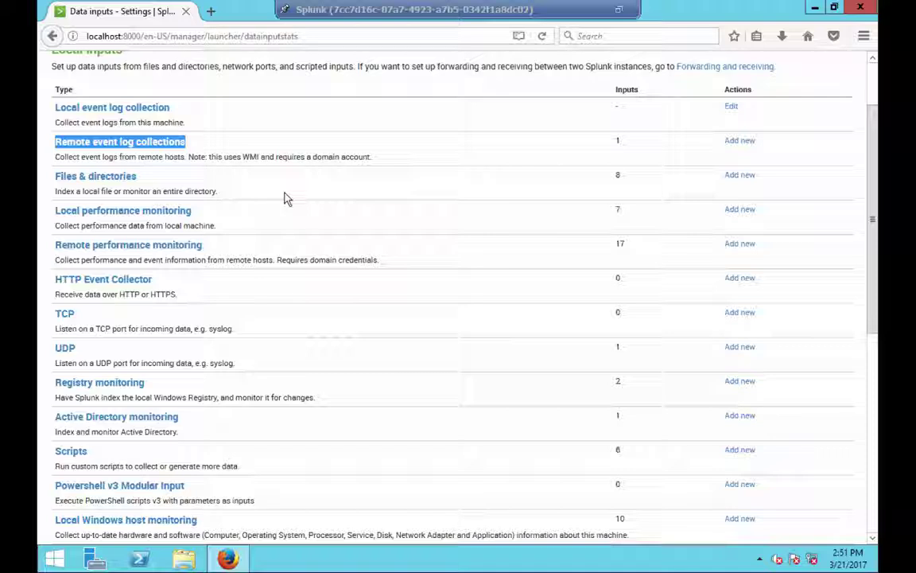
scroll(79, 471, down, 2)
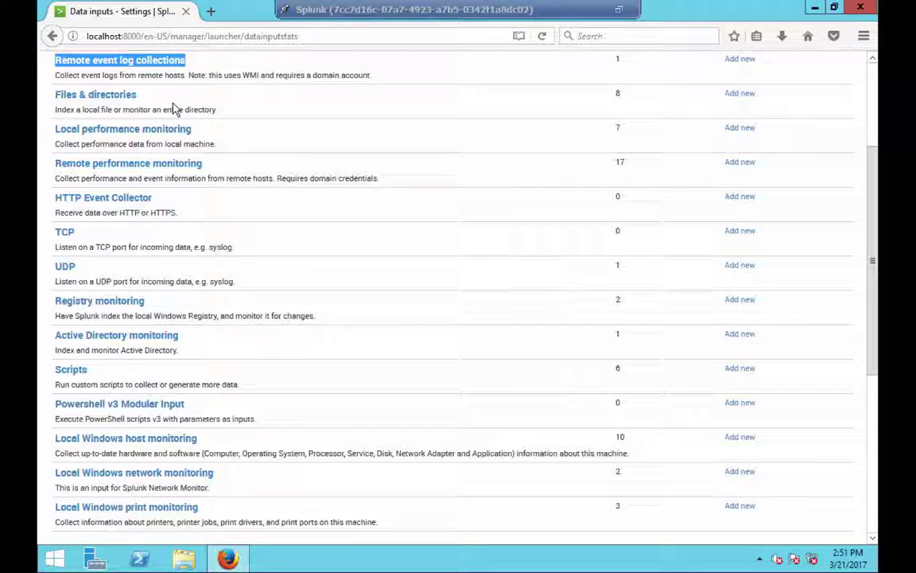
click(441, 271)
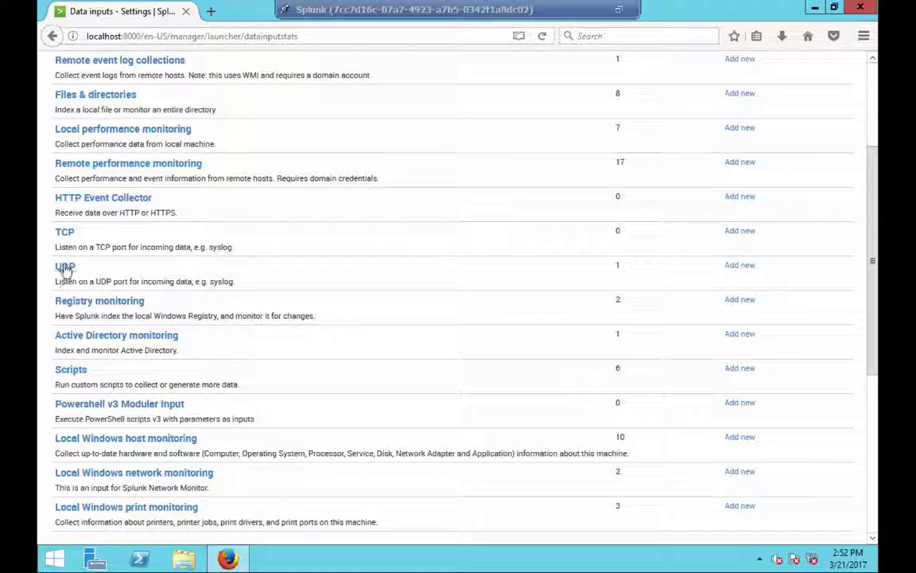
click(66, 268)
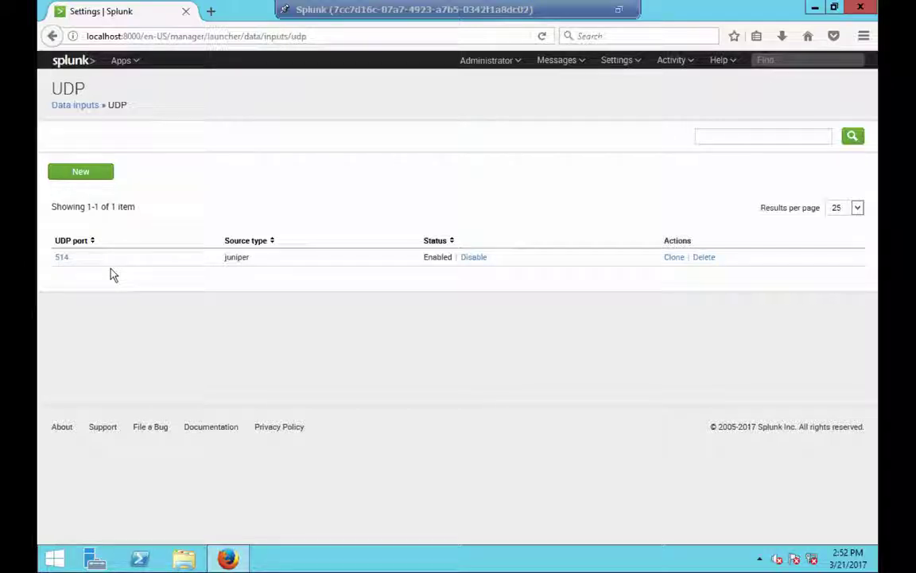
- Create a new UDP input from the UDP inputs page
click(75, 177)
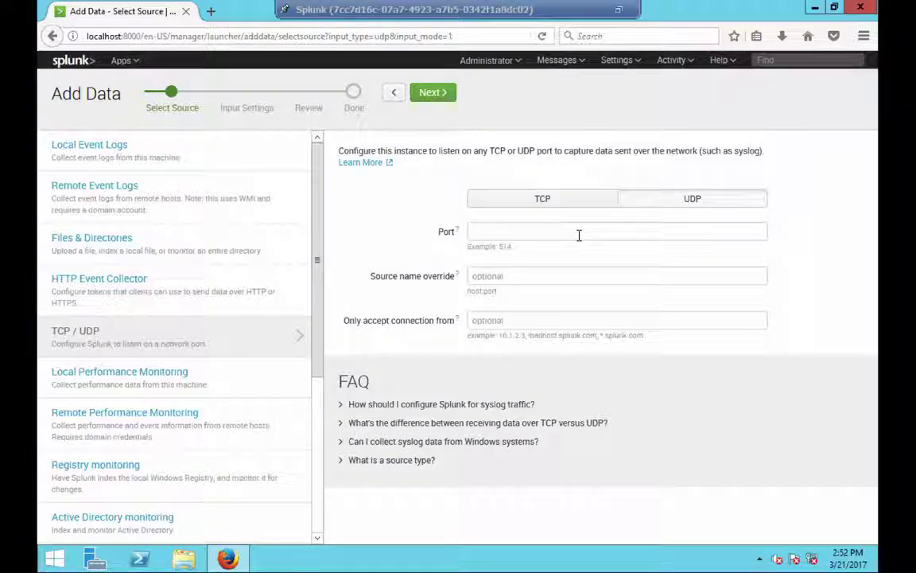
- Select TCP as the protocol on the TCP / UDP source form
click(535, 204)
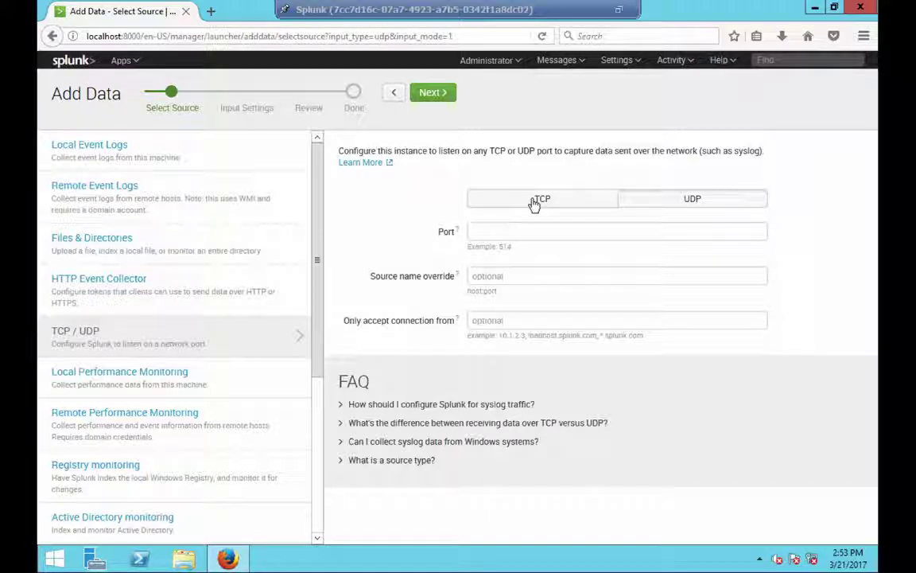
- Switch the input protocol from TCP to UDP and place the cursor in Port
click(536, 204)
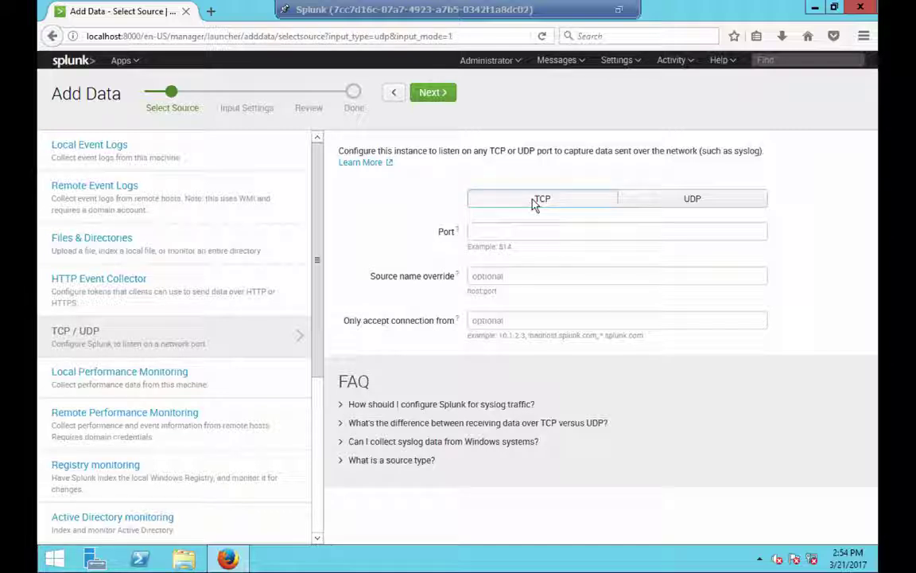
click(691, 207)
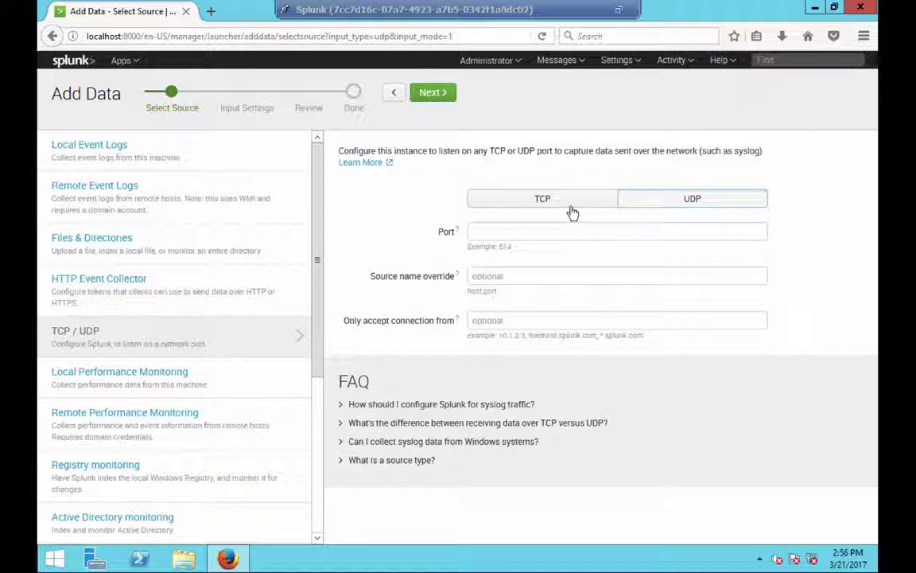
click(552, 235)
- Enter port 515, leave the optional fields blank, and advance to Input Settings
text(515)
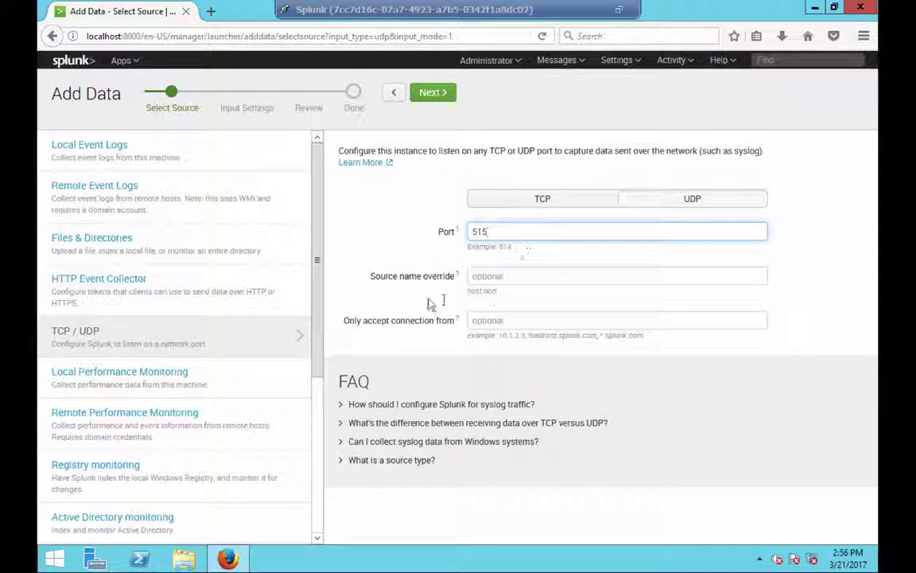
click(402, 301)
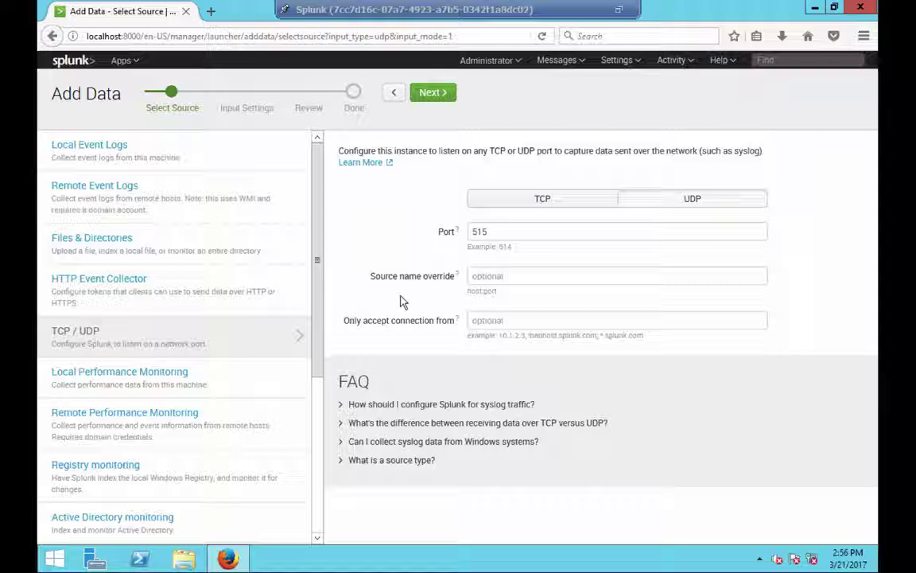
click(588, 280)
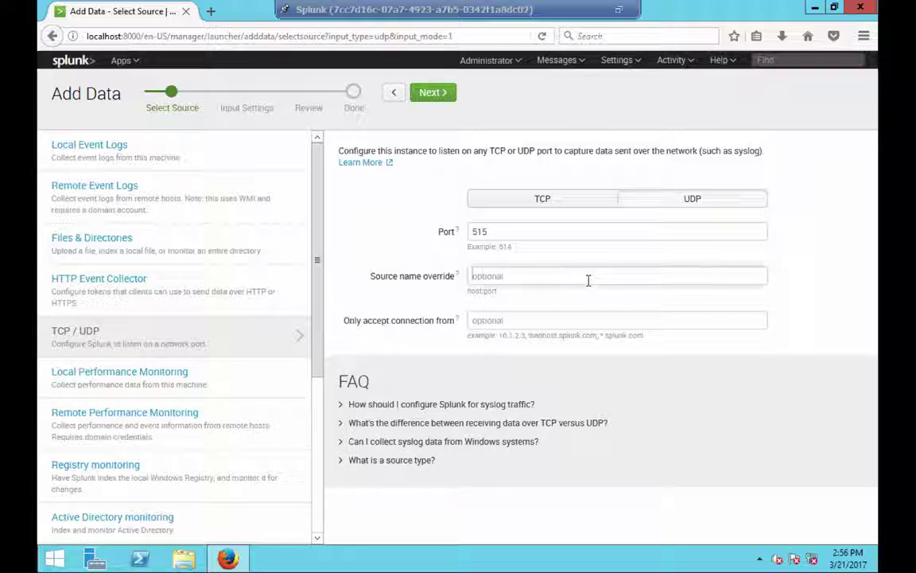
click(567, 318)
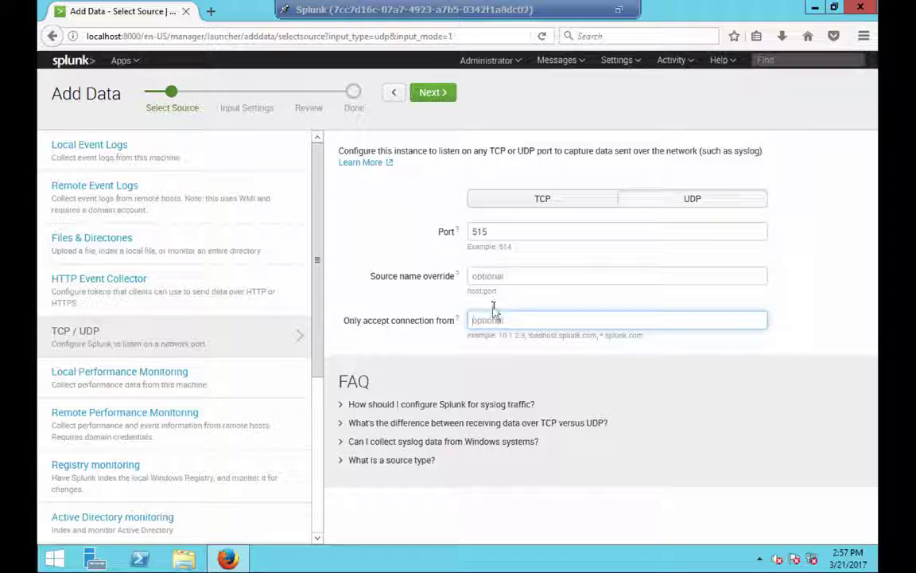
click(446, 95)
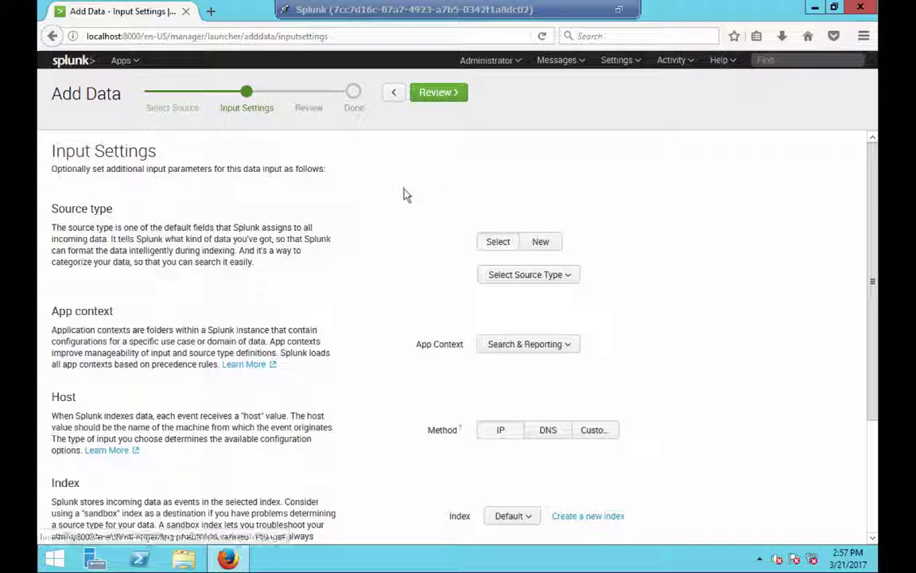
scroll(404, 195, down, 1)
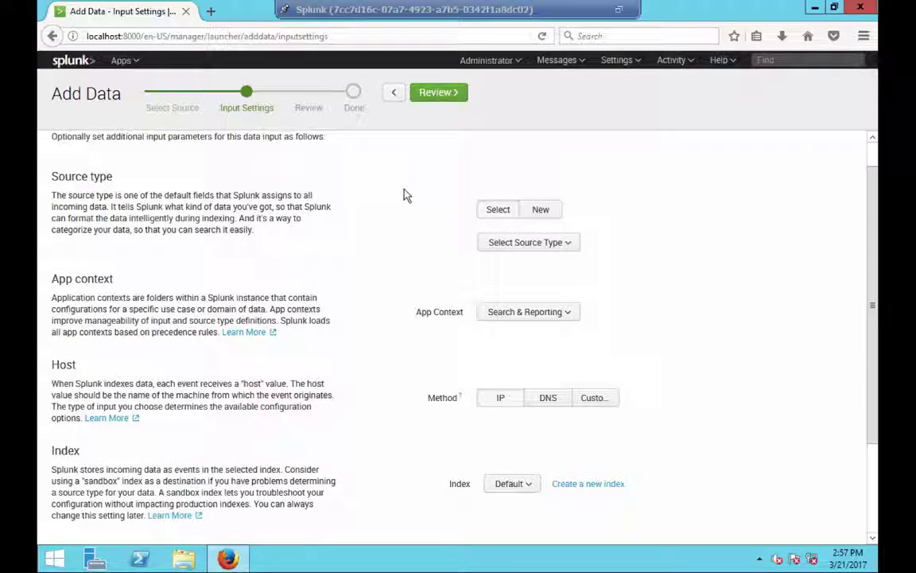
click(564, 240)
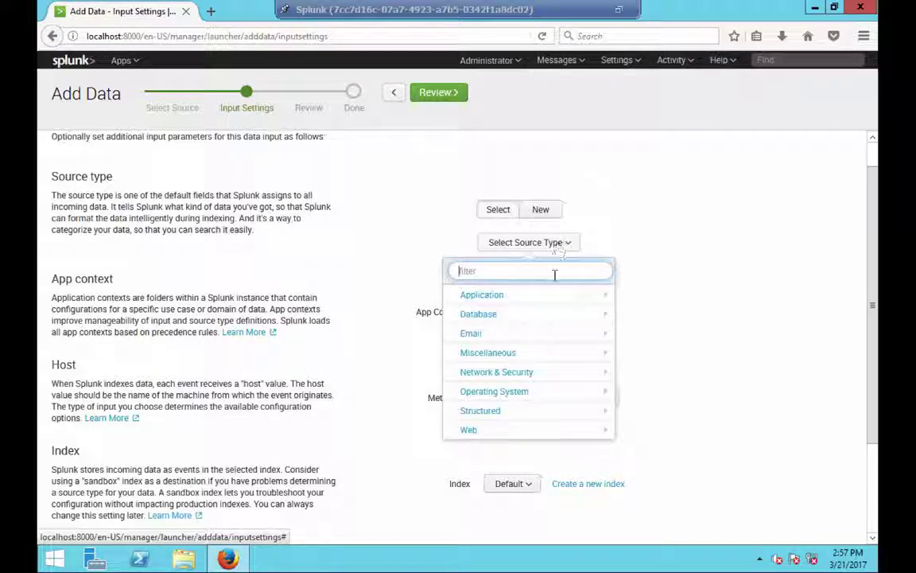
mouse_move(590, 301)
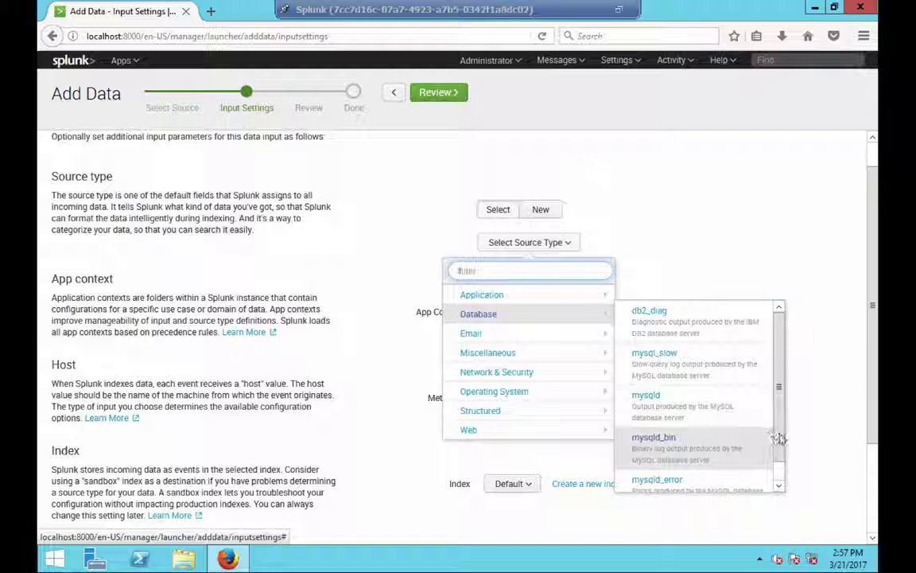
scroll(781, 469, down, 1)
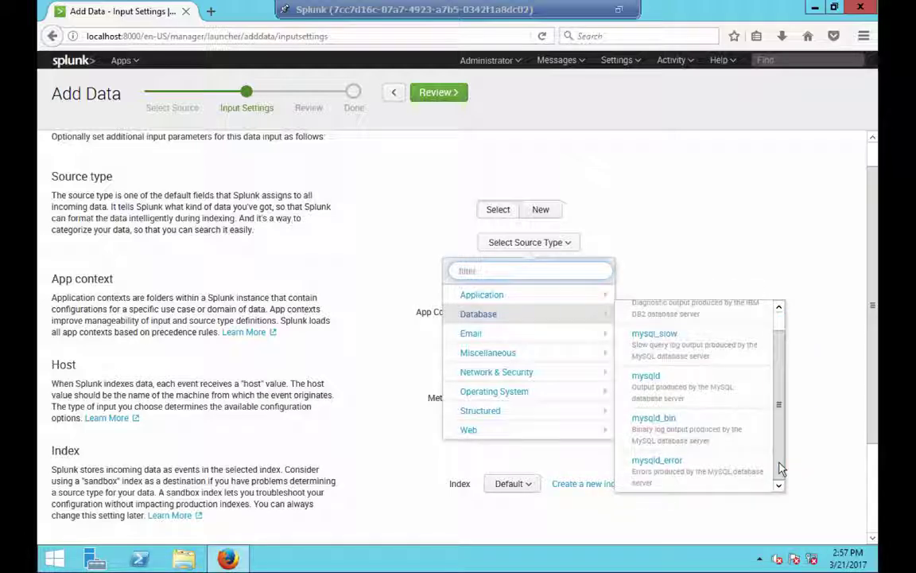
mouse_move(500, 338)
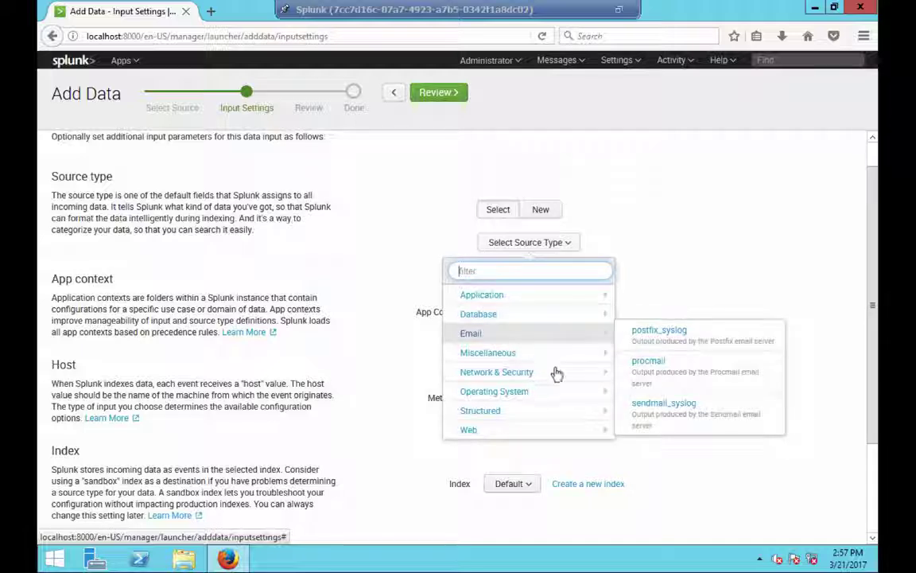
mouse_move(559, 382)
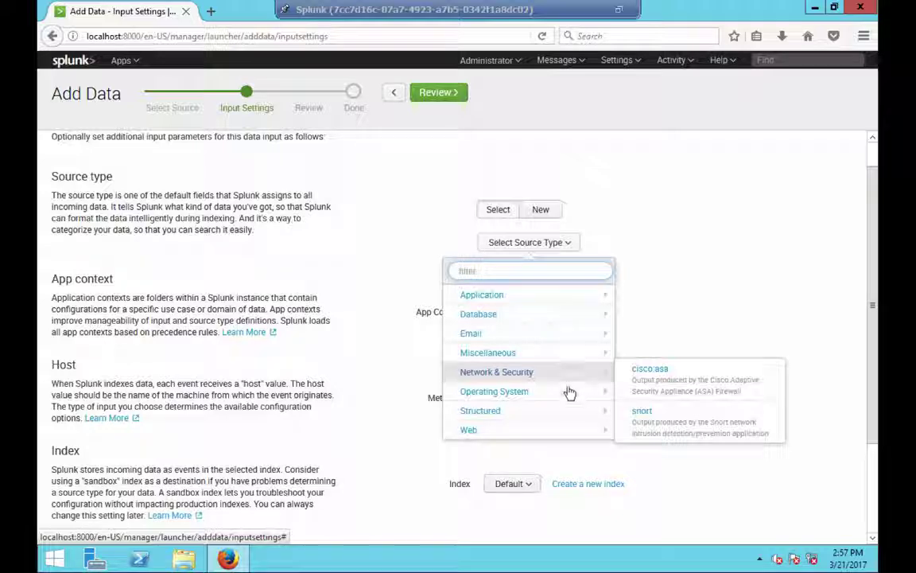
mouse_move(568, 398)
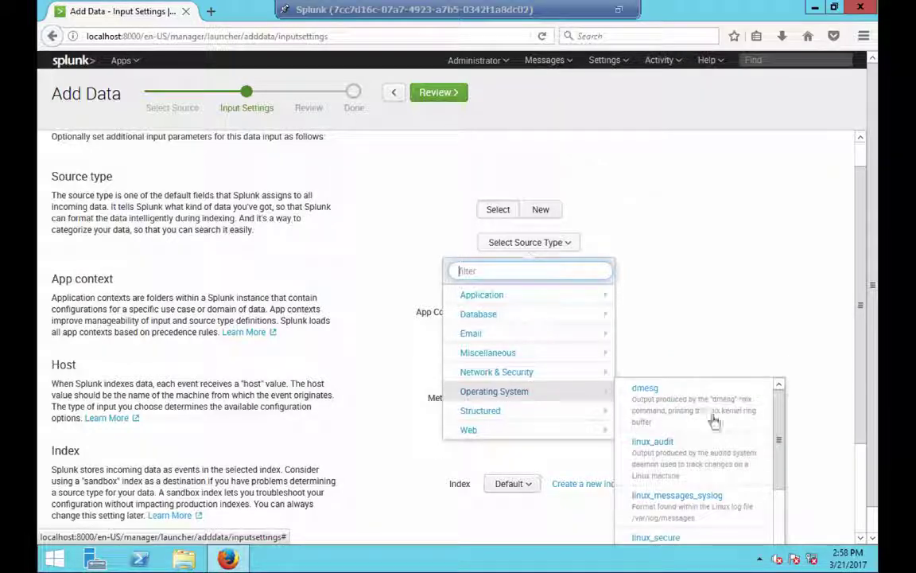
drag(781, 444, 781, 521)
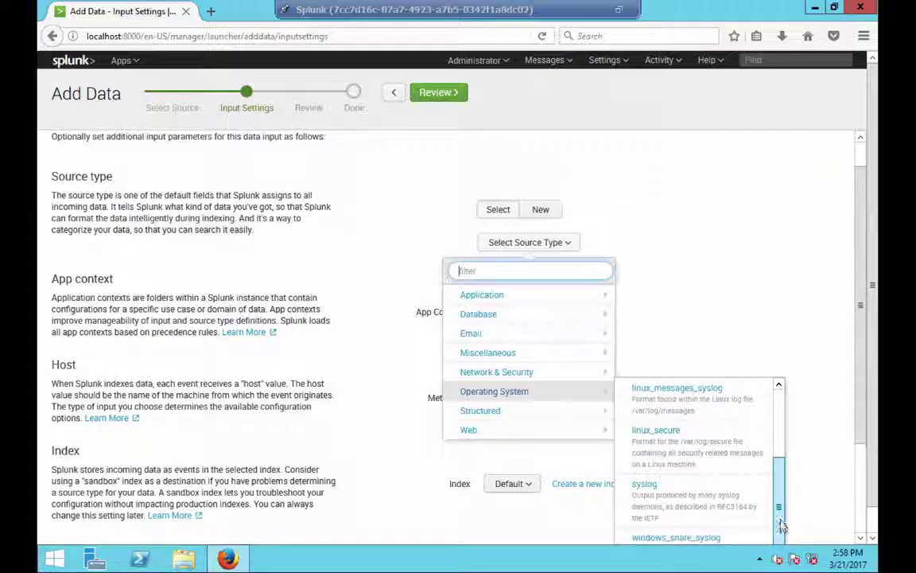
drag(875, 434, 879, 478)
- Filter the source type list for 'junip' and choose juniper for the UDP port 515 input
click(560, 190)
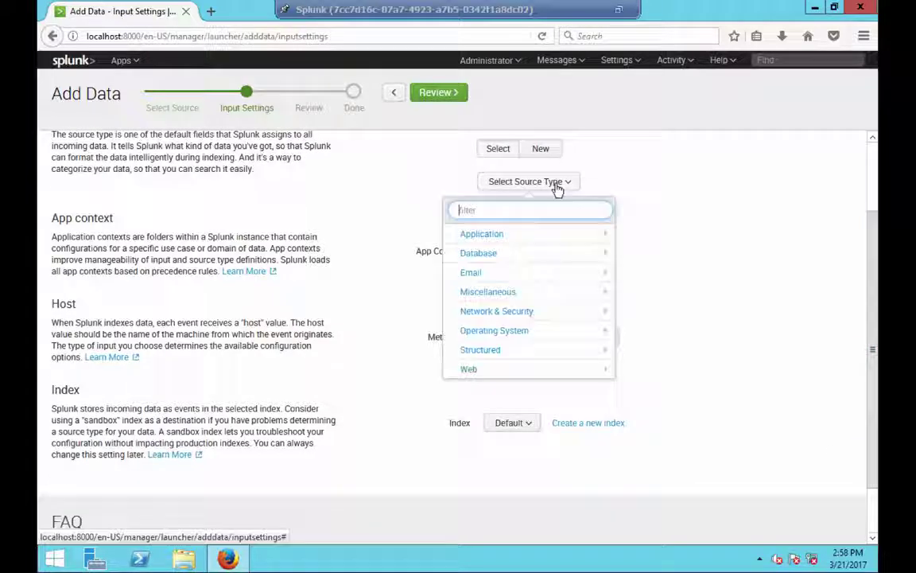
mouse_move(516, 354)
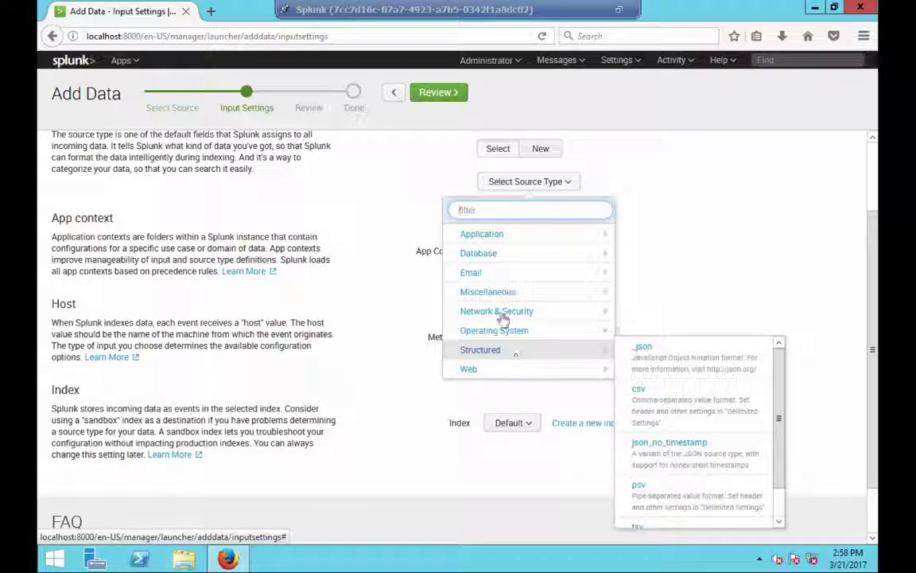
text(junip)
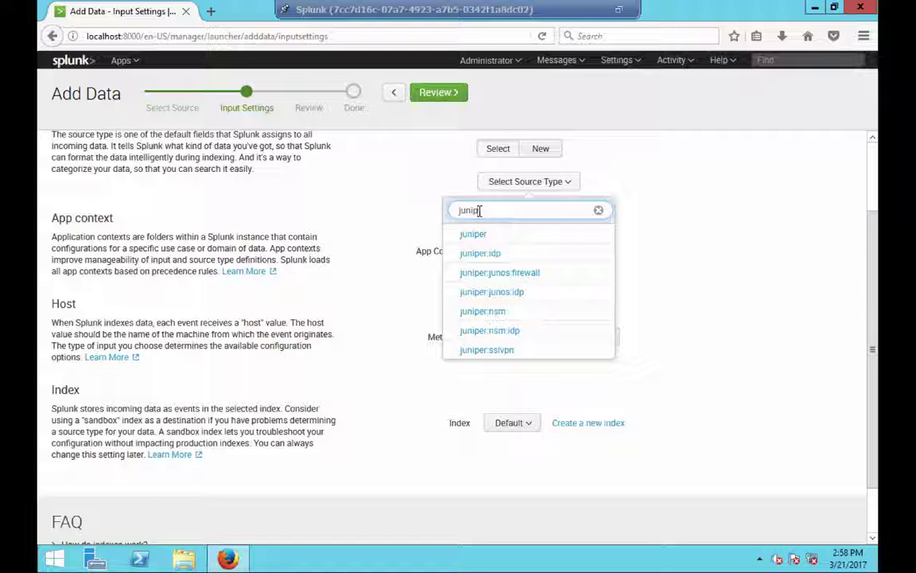
click(474, 237)
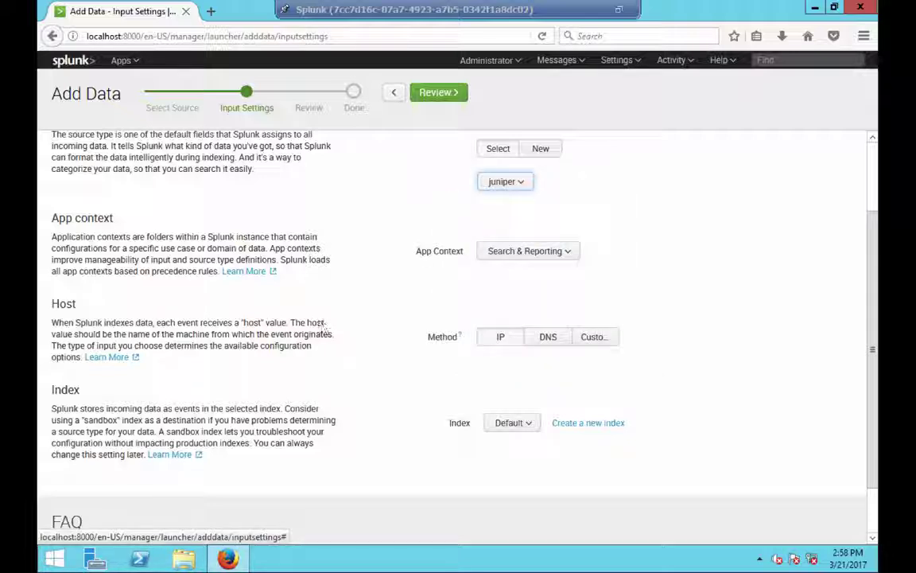
scroll(333, 347, down, 1)
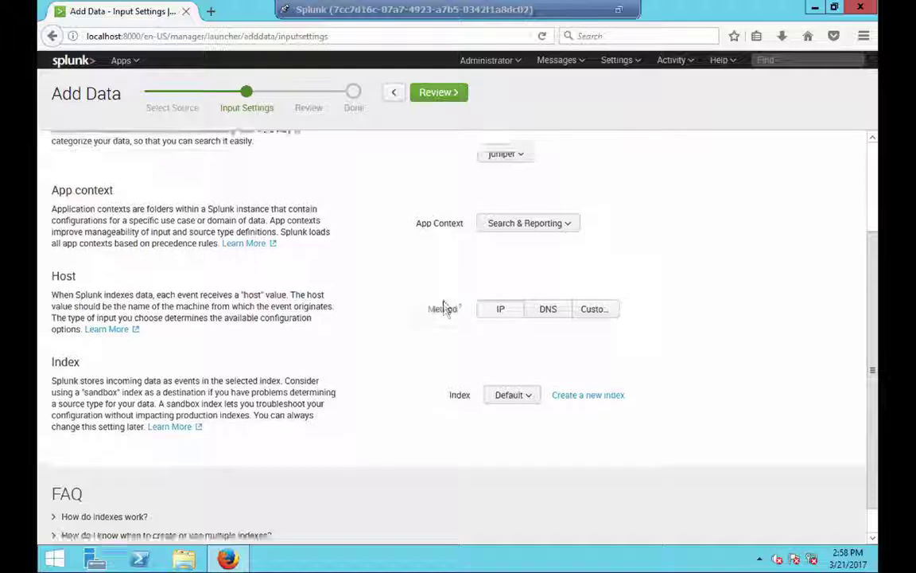
scroll(433, 294, up, 3)
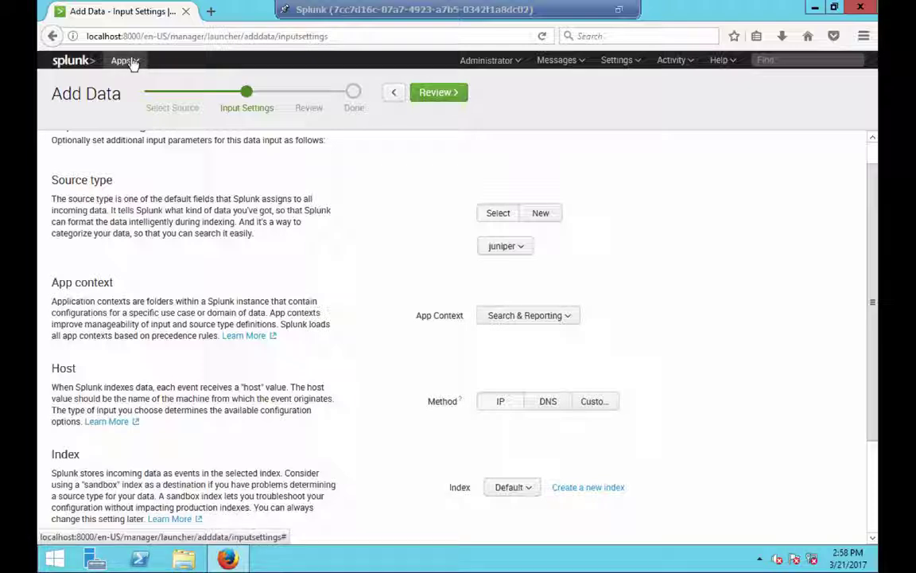
- Browse the 18 installed apps under Apps > Manage Apps, then return to the Mac presentation desktop
click(130, 61)
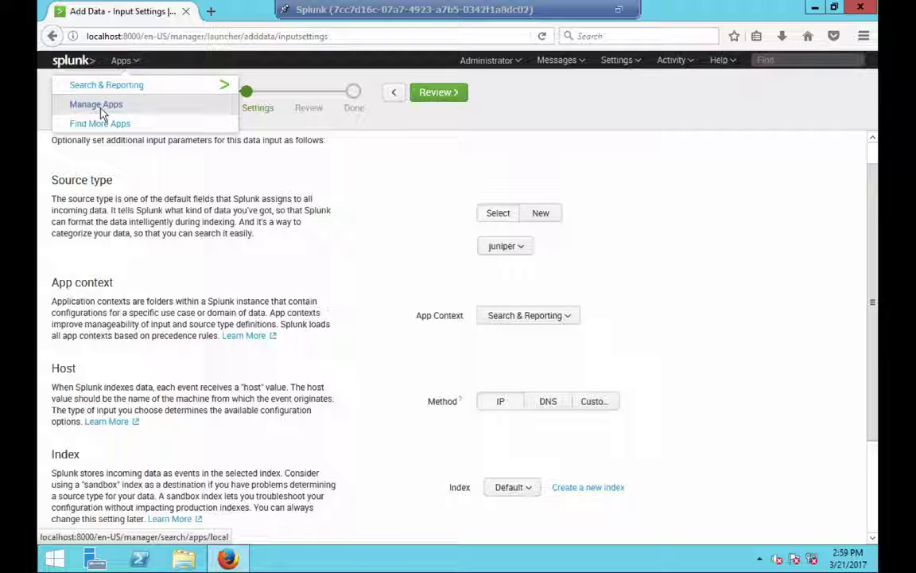
click(100, 109)
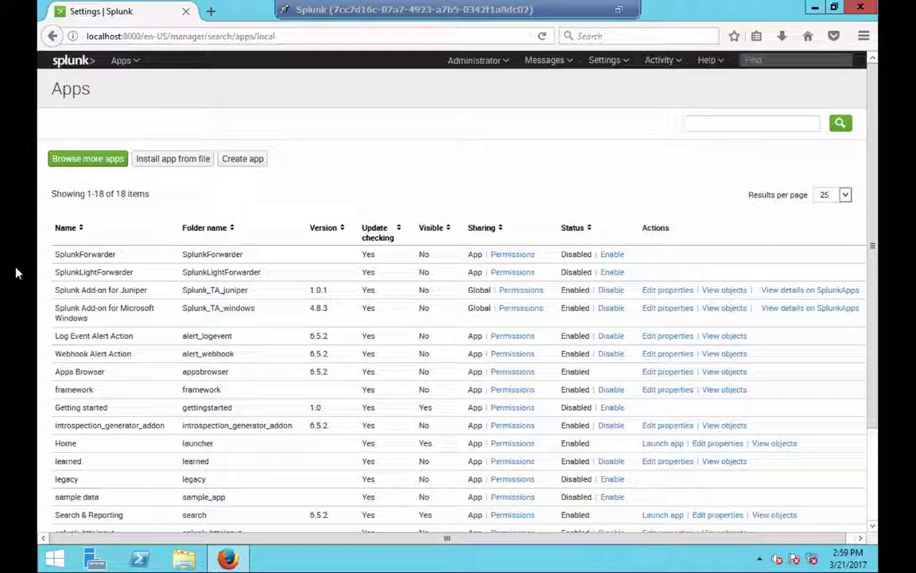
scroll(145, 511, down, 2)
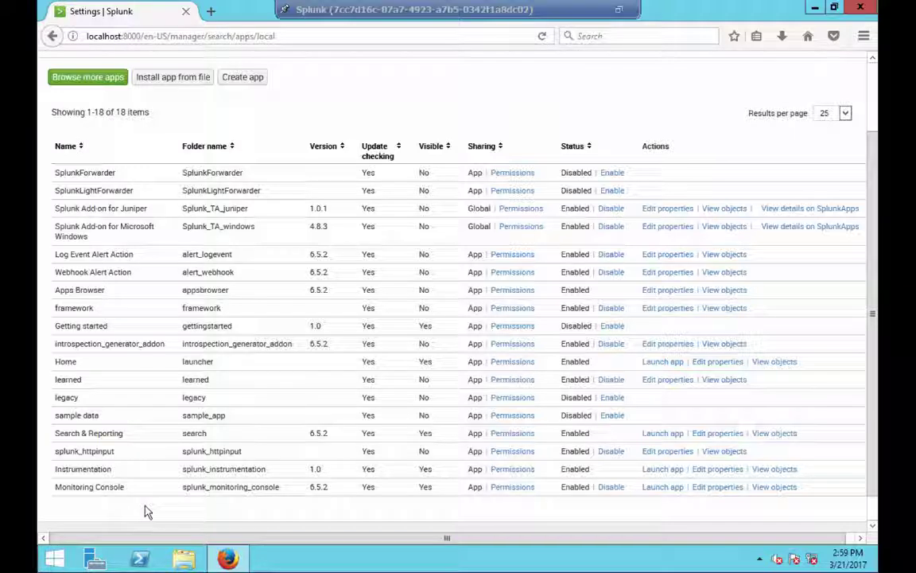
key(ctrl+Left)
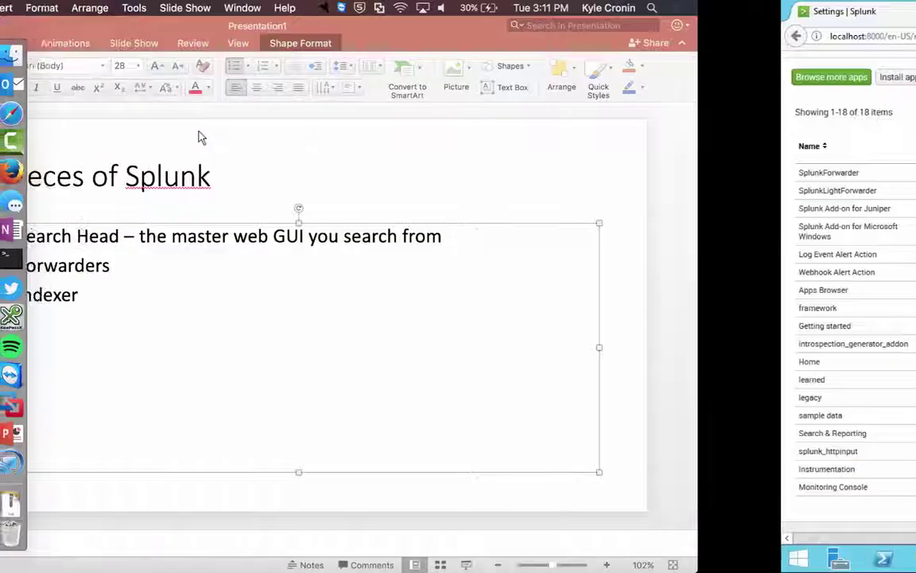
- Bring Safari forward and load the Splunkbase website
click(32, 119)
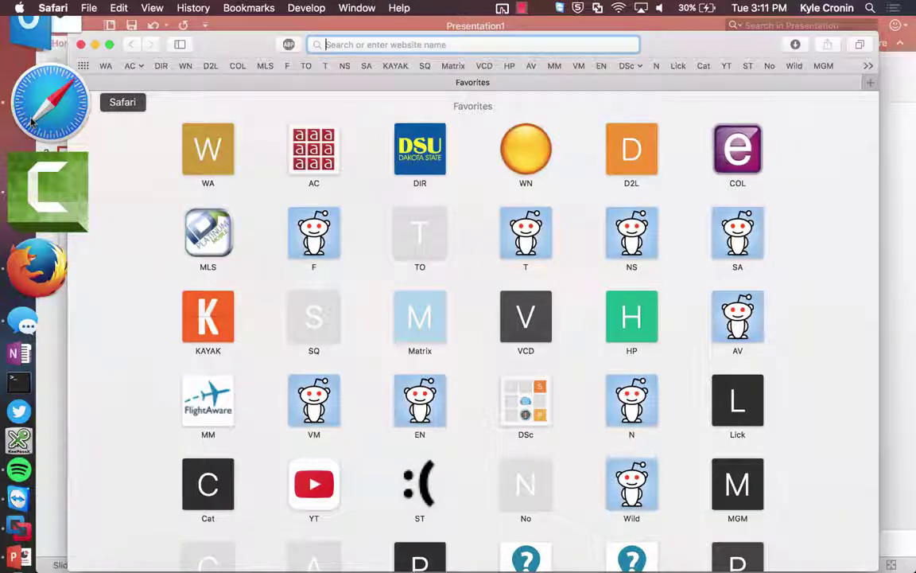
text(splunkbase)
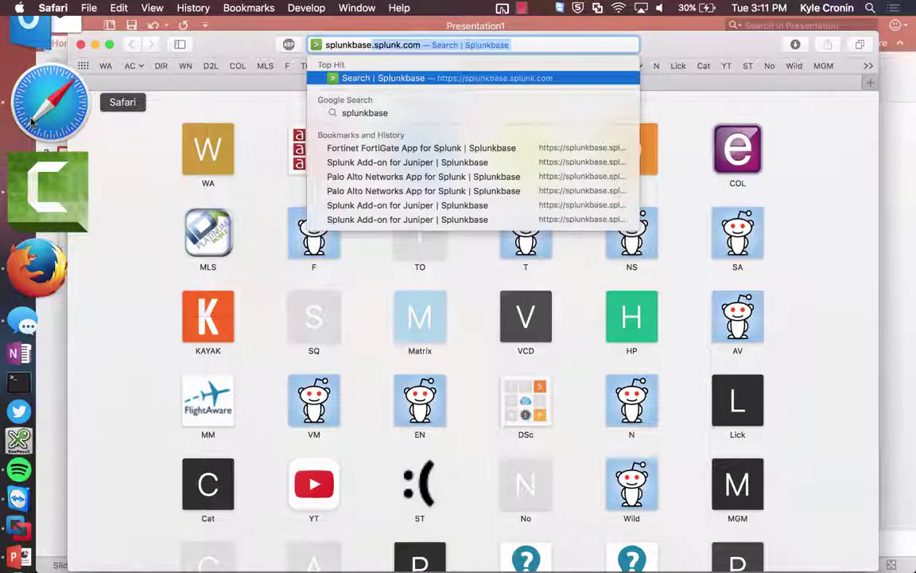
key(Return)
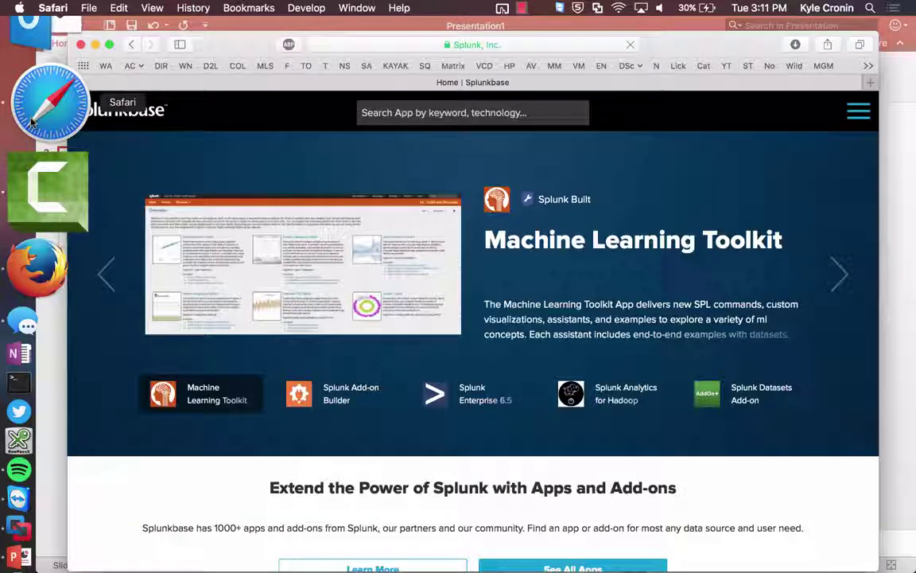
scroll(282, 271, down, 5)
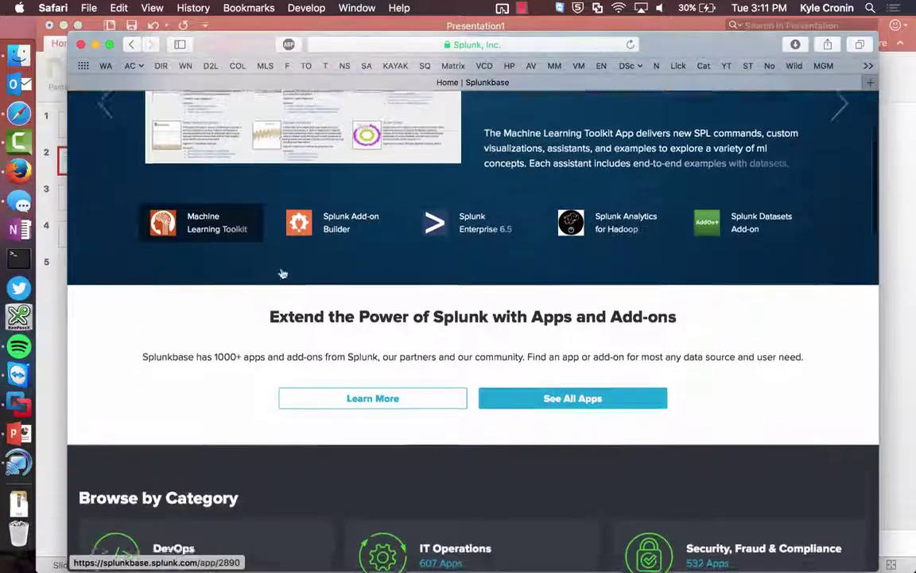
scroll(293, 272, up, 5)
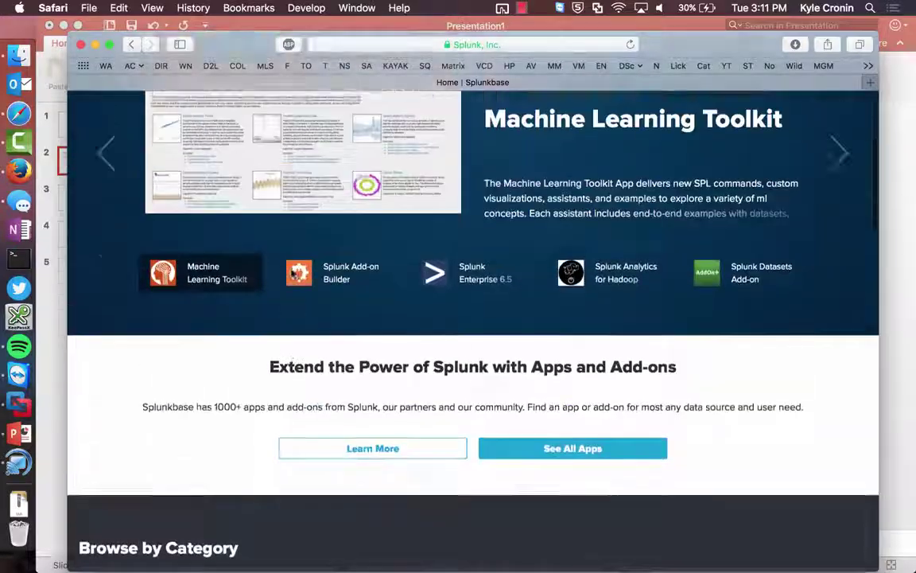
- Search Splunkbase for 'checkpoint' and open the Splunk Add-on for Check Point OPSEC LEA page
click(383, 105)
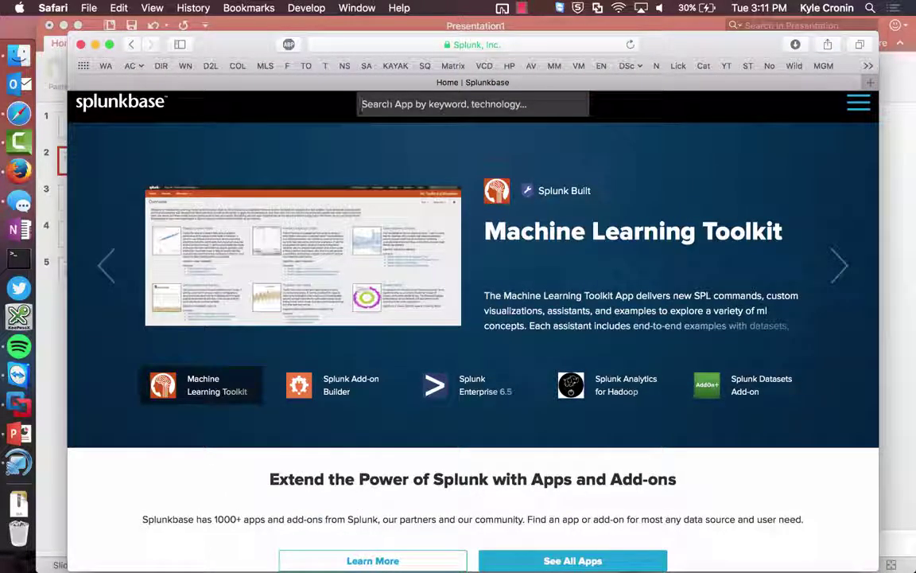
text(checkpoint)
key(Return)
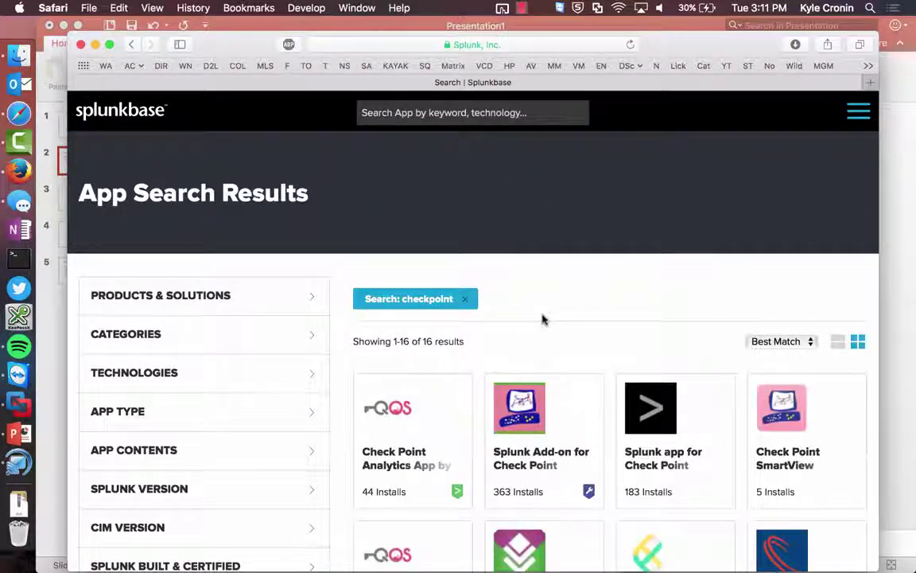
scroll(542, 319, down, 5)
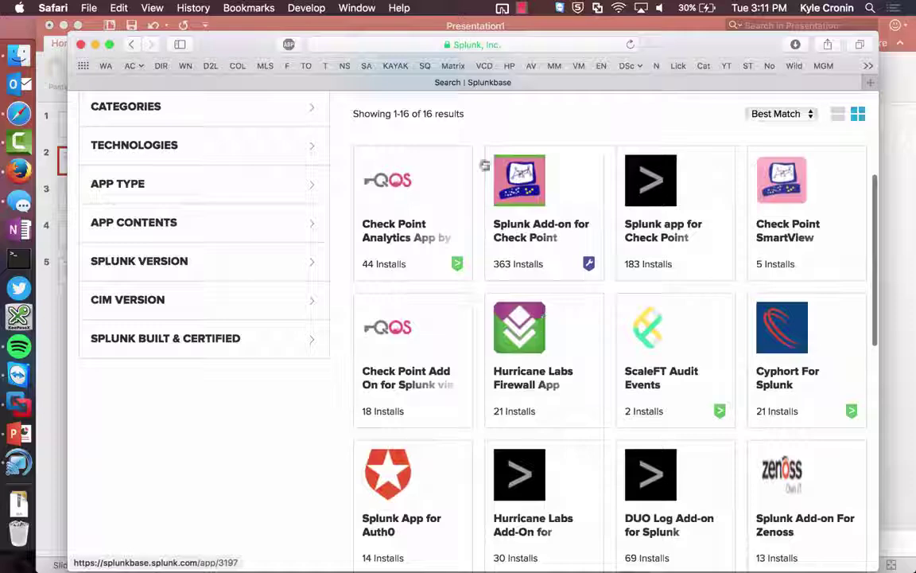
click(536, 241)
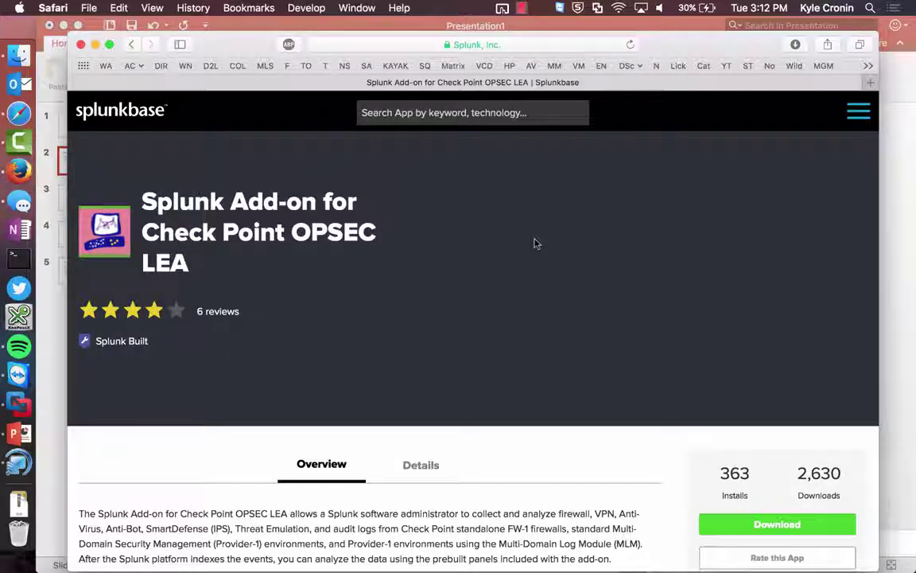
scroll(535, 243, down, 3)
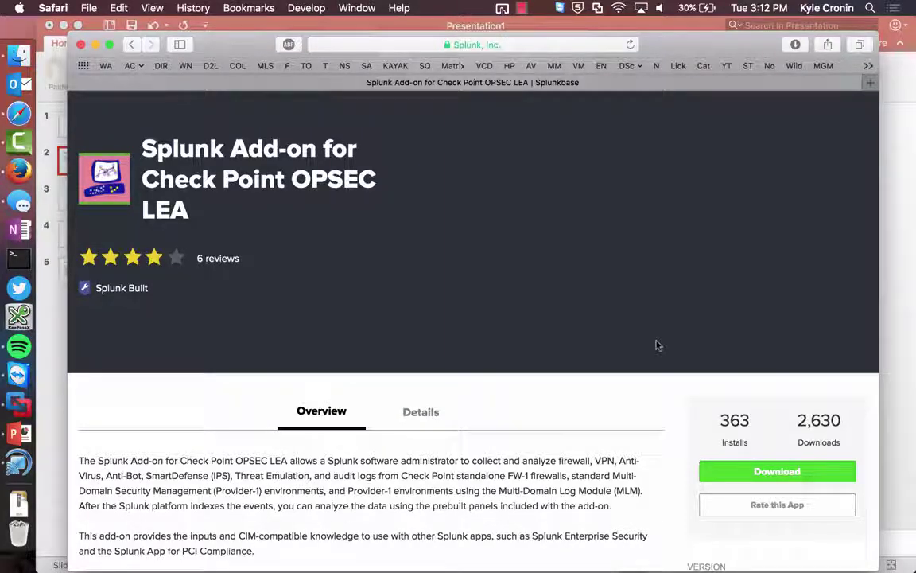
- Go back twice to the Splunkbase home page and open the Machine Learning Toolkit banner
key(super+bracketleft)
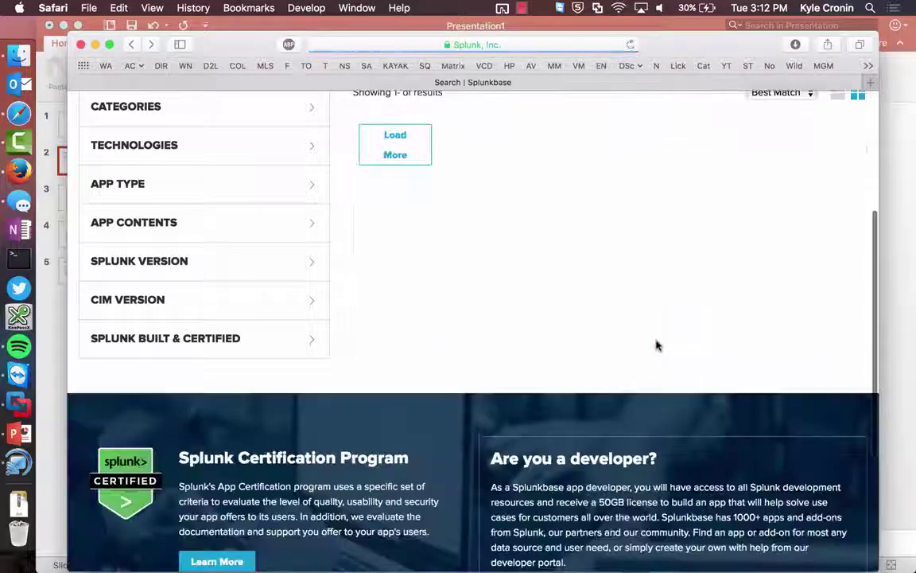
key(super+bracketleft)
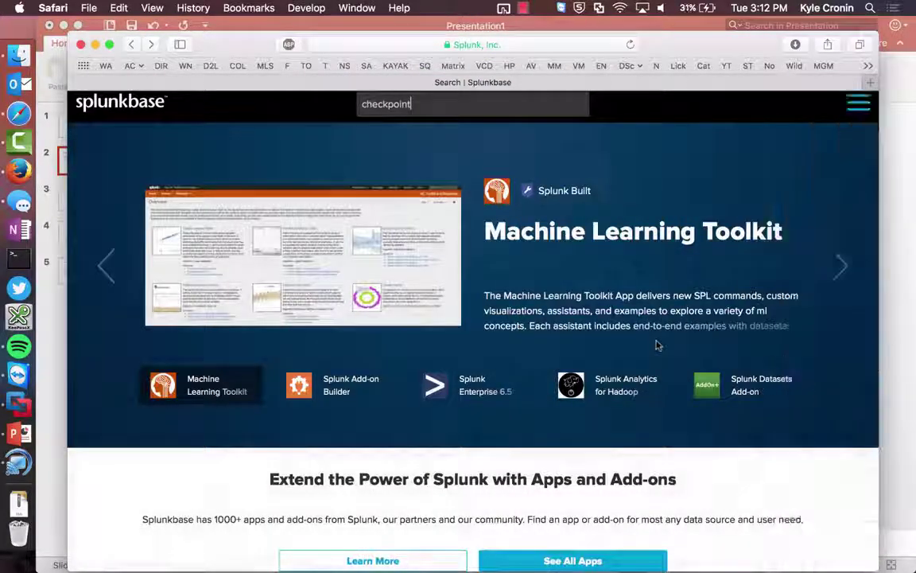
scroll(549, 354, down, 10)
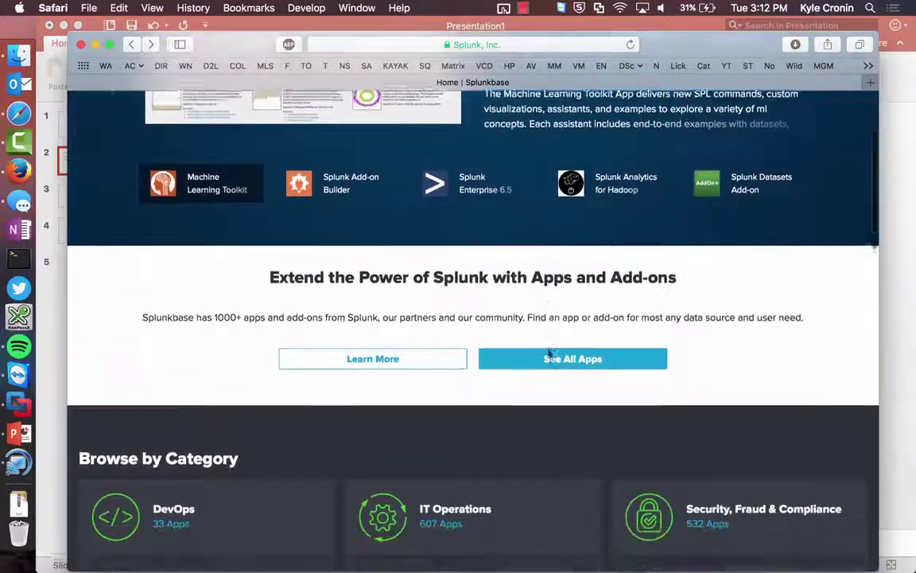
scroll(548, 354, down, 7)
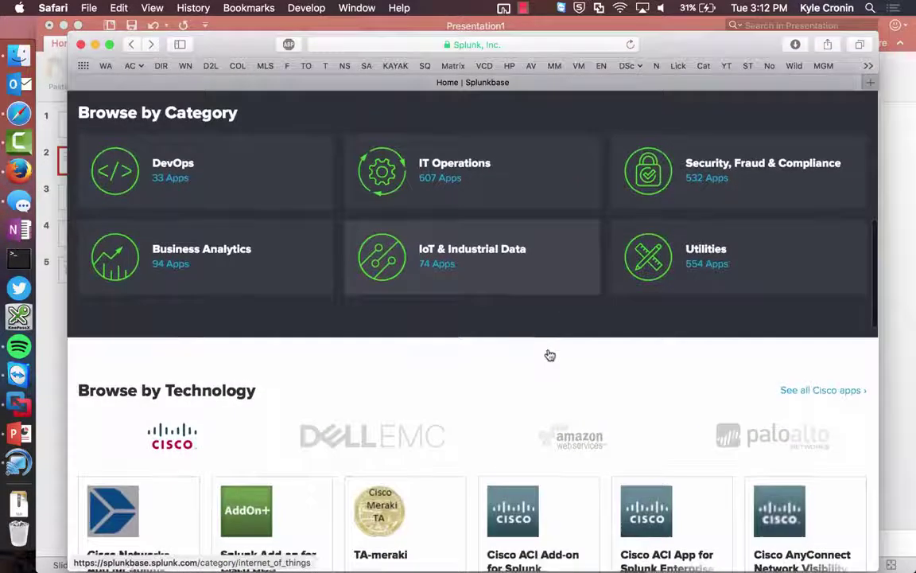
scroll(549, 354, up, 17)
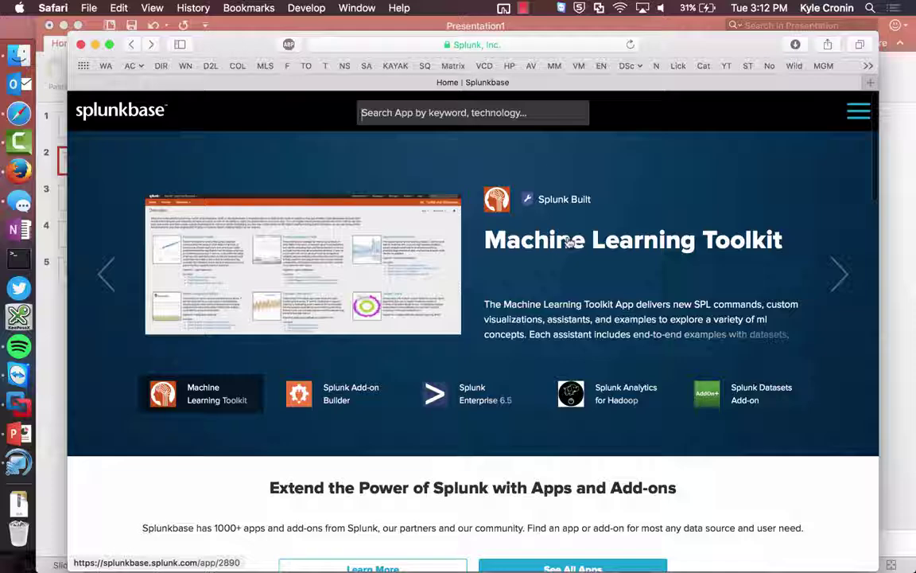
click(524, 248)
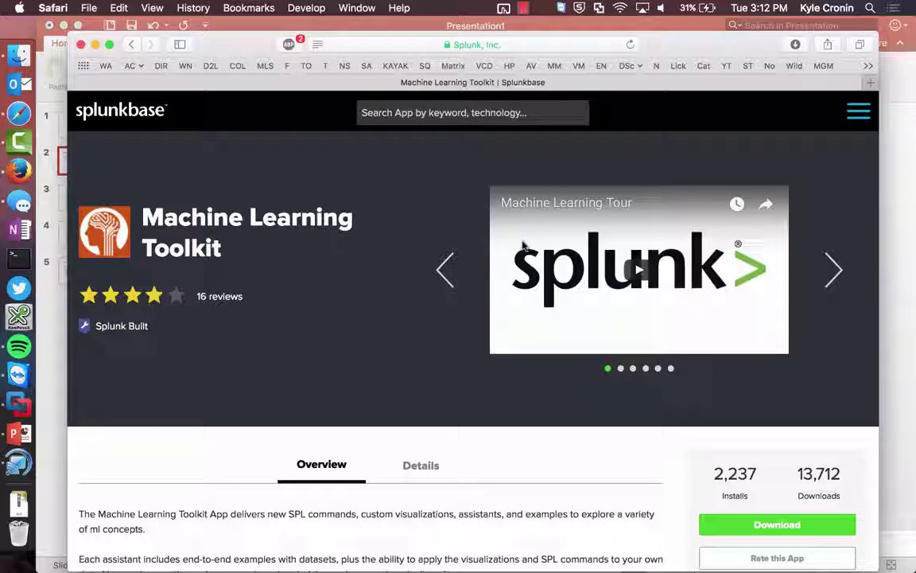
- Read through the Machine Learning Toolkit Overview, including the outlier and forecasting assistant lines
scroll(522, 246, down, 5)
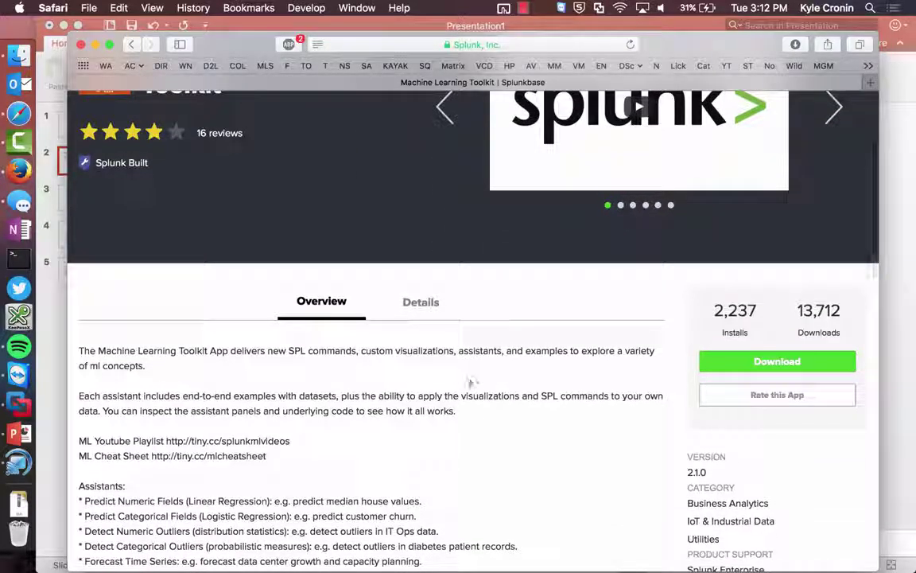
scroll(469, 390, down, 4)
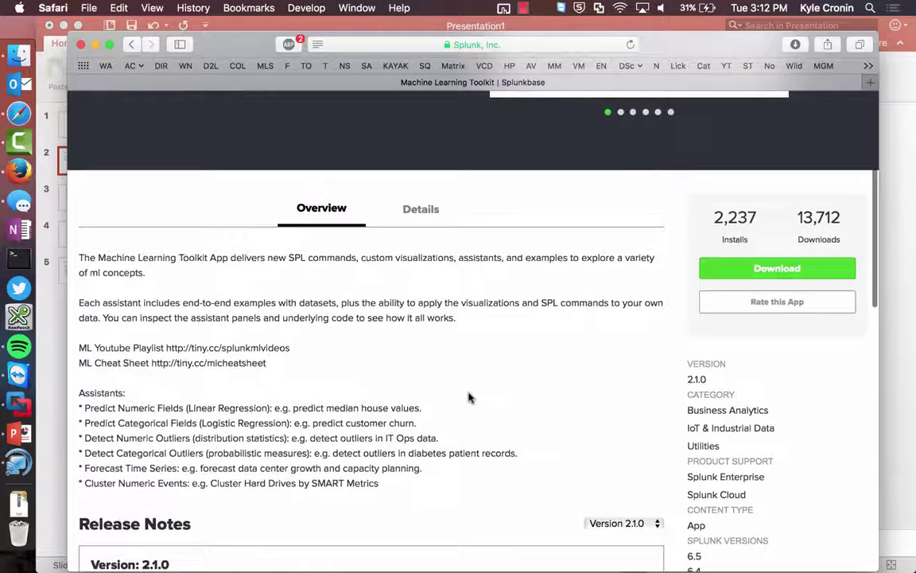
scroll(468, 397, down, 1)
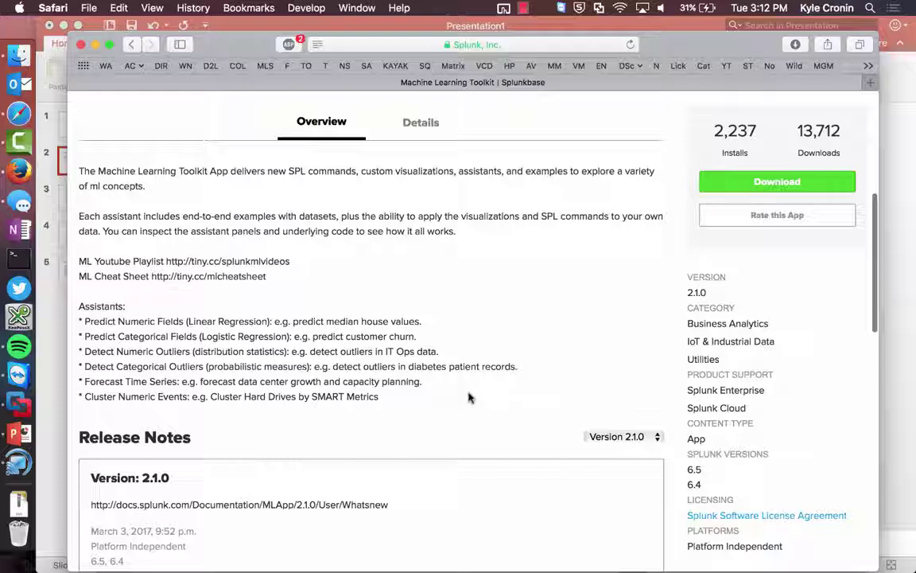
scroll(468, 397, down, 1)
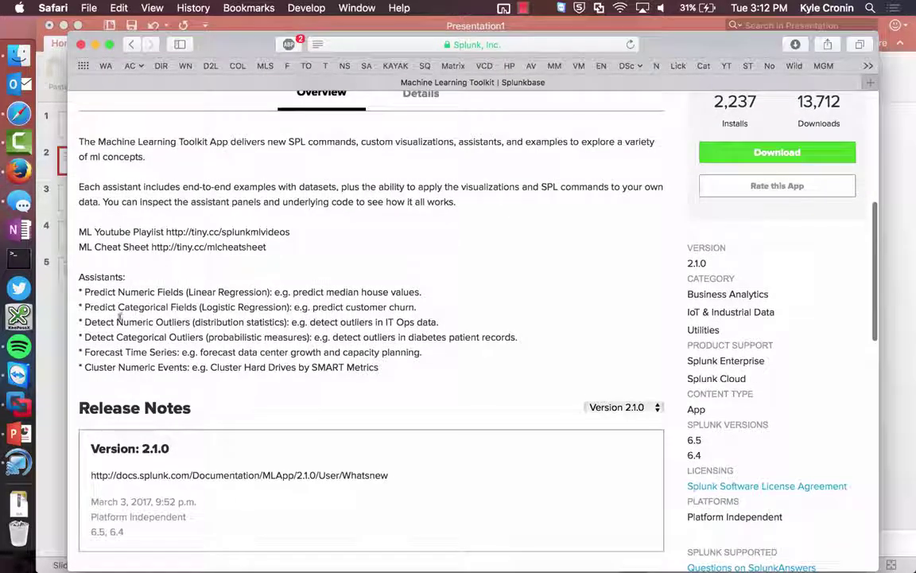
triple_click(143, 340)
click(148, 345)
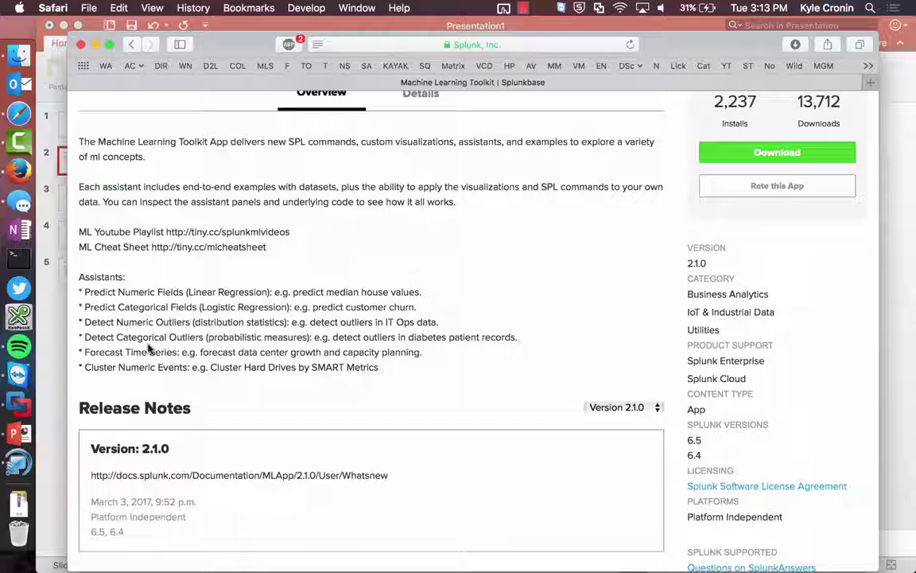
scroll(148, 349, up, 10)
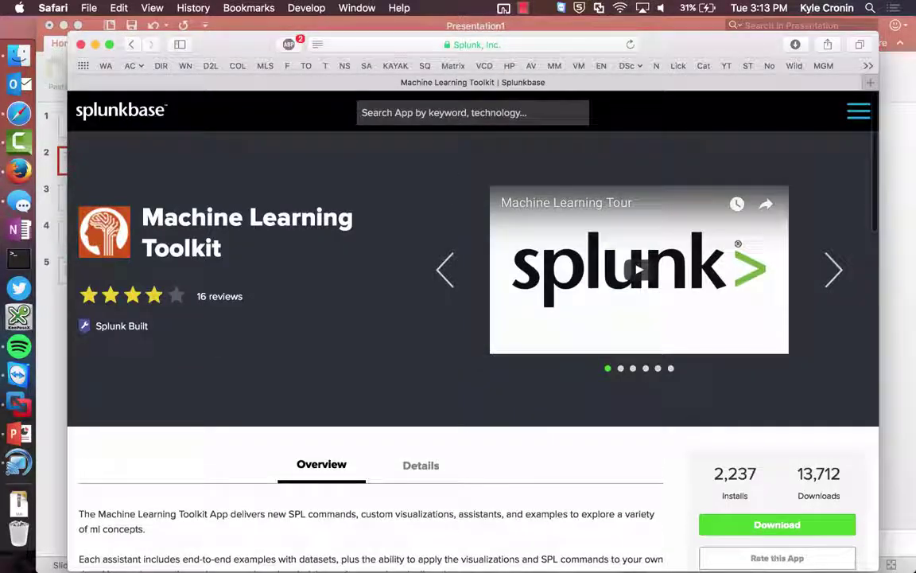
- Load splunk.com in a new tab, go to Pricing and view the Splunk Cloud plan prices
key(super+l)
text(sp)
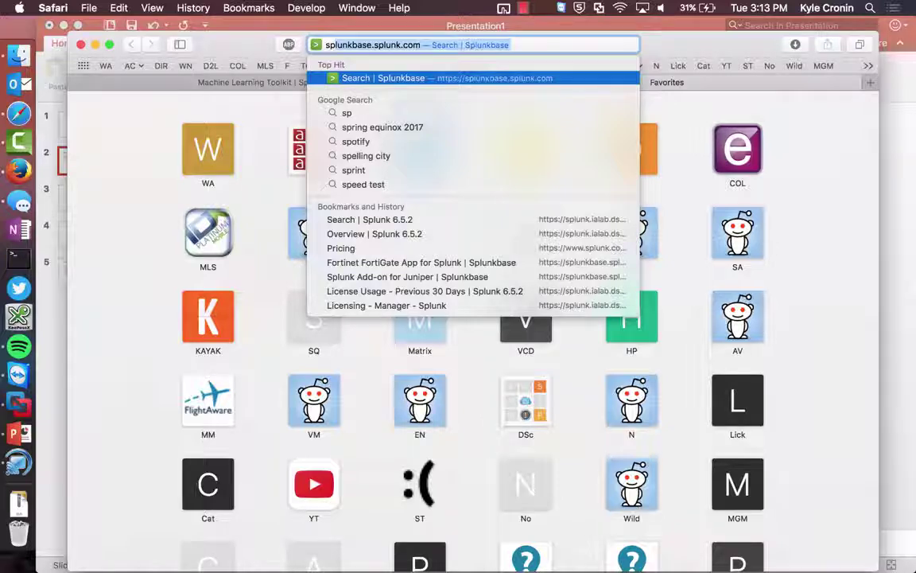
text(lunk.)
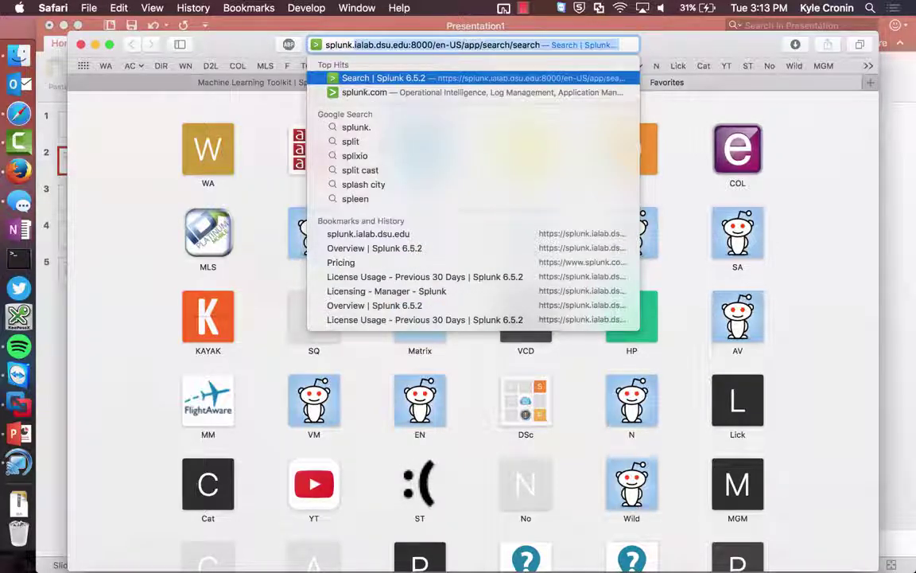
text(c)
key(Return)
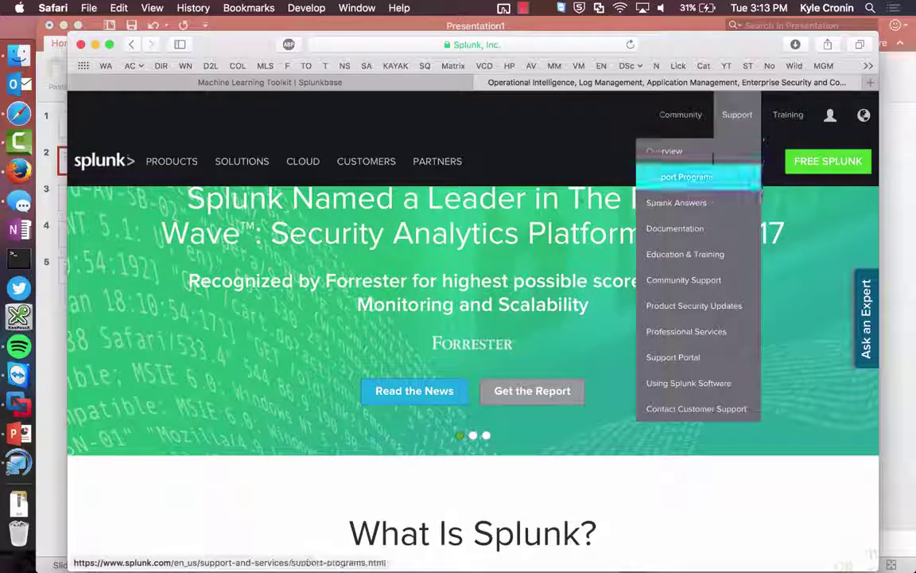
click(756, 161)
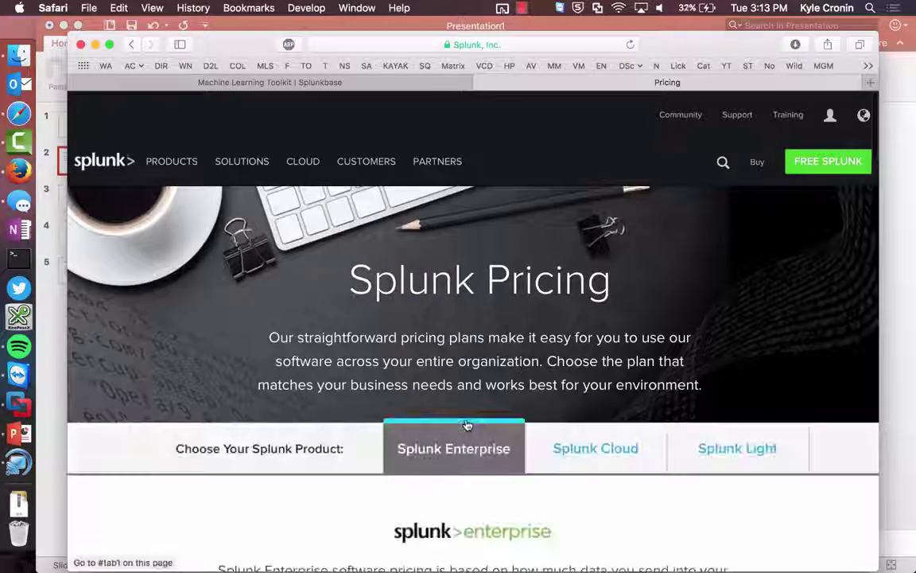
scroll(467, 424, down, 2)
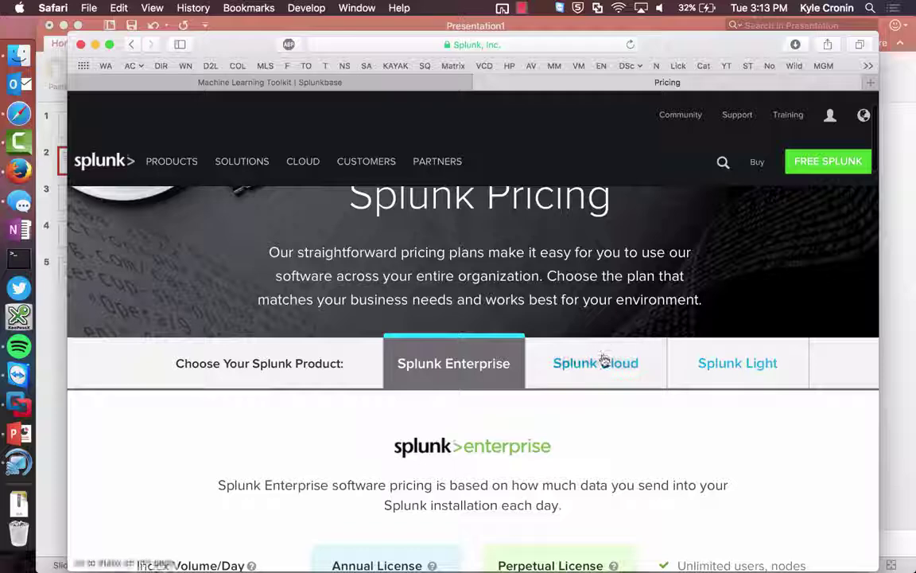
click(603, 361)
scroll(603, 361, down, 5)
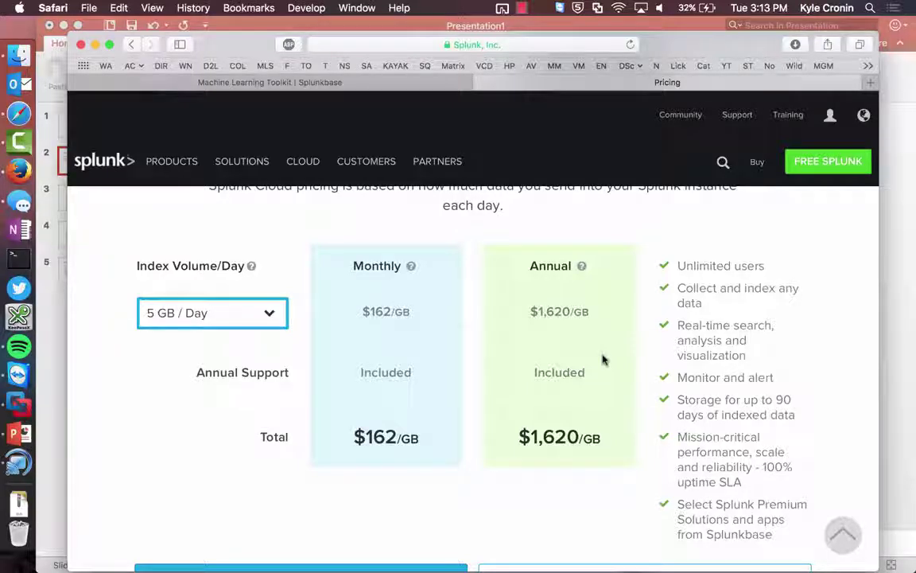
scroll(602, 359, up, 5)
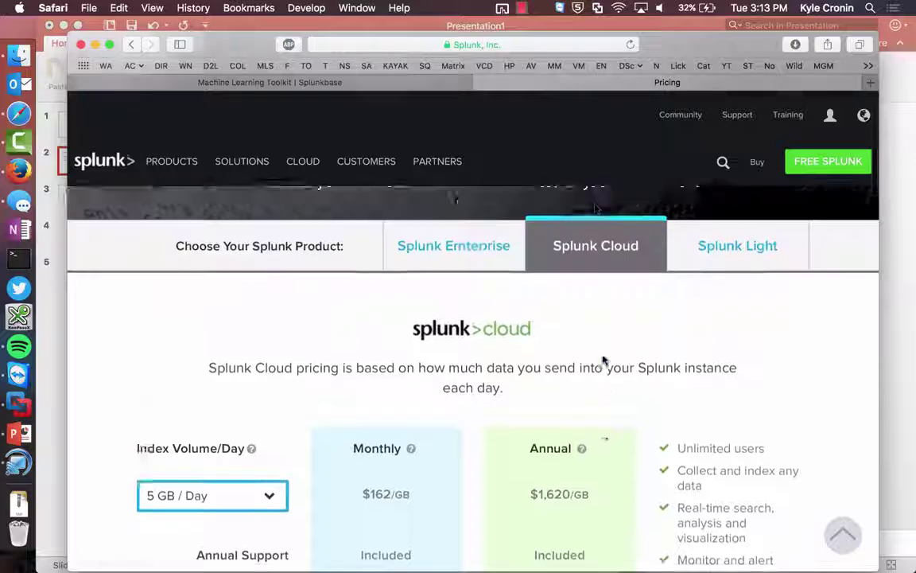
click(318, 82)
- Move the Splunkbase home carousel to the Splunk Add-on Builder slide and open its app page
scroll(487, 261, down, 5)
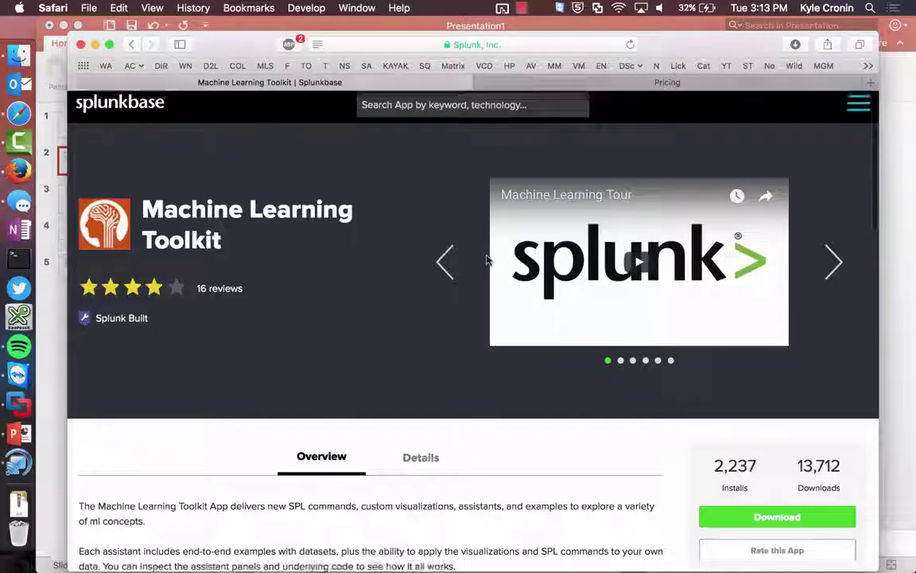
scroll(487, 261, down, 3)
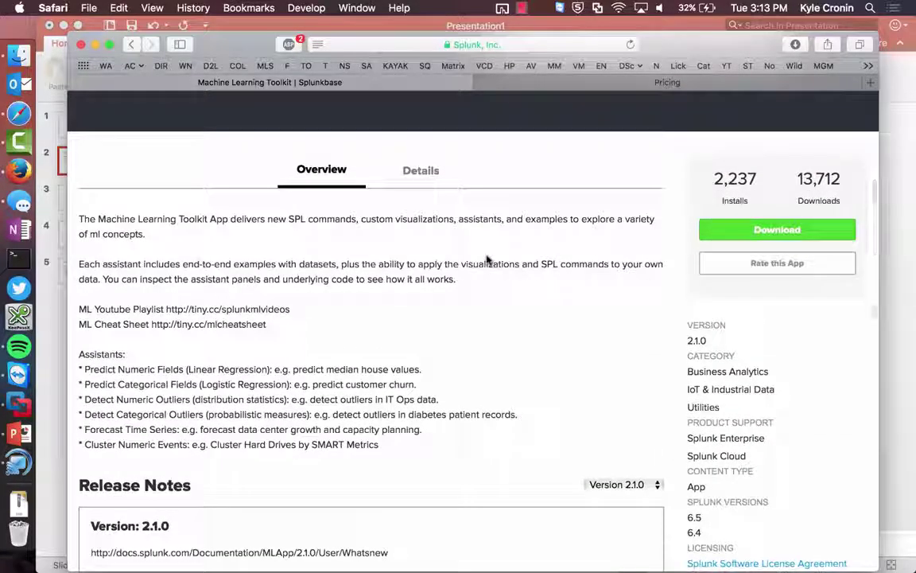
scroll(487, 260, down, 2)
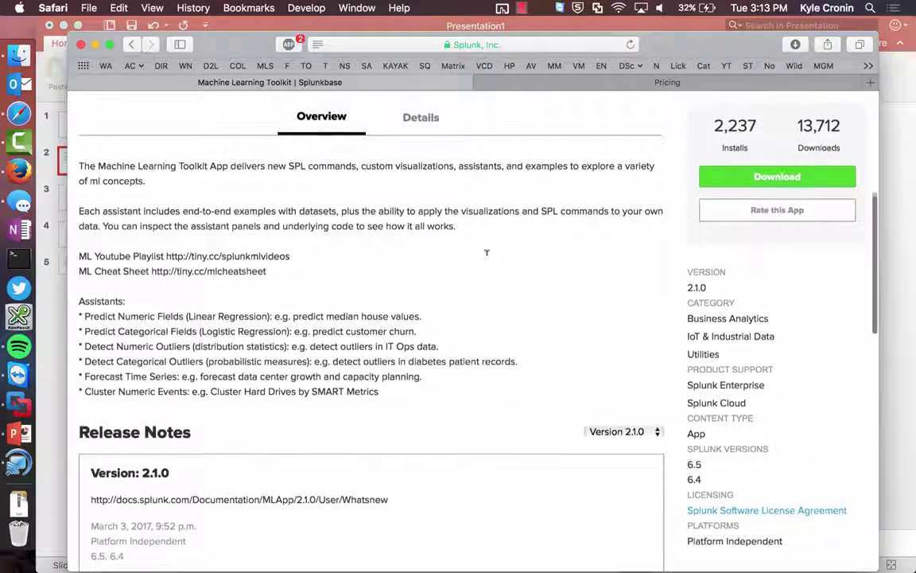
scroll(487, 260, down, 1)
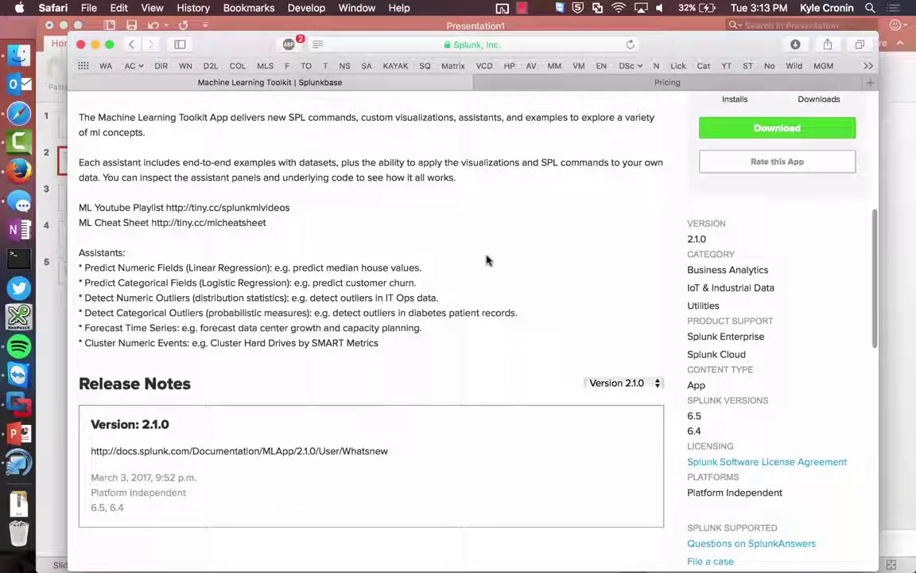
scroll(487, 260, left, 5)
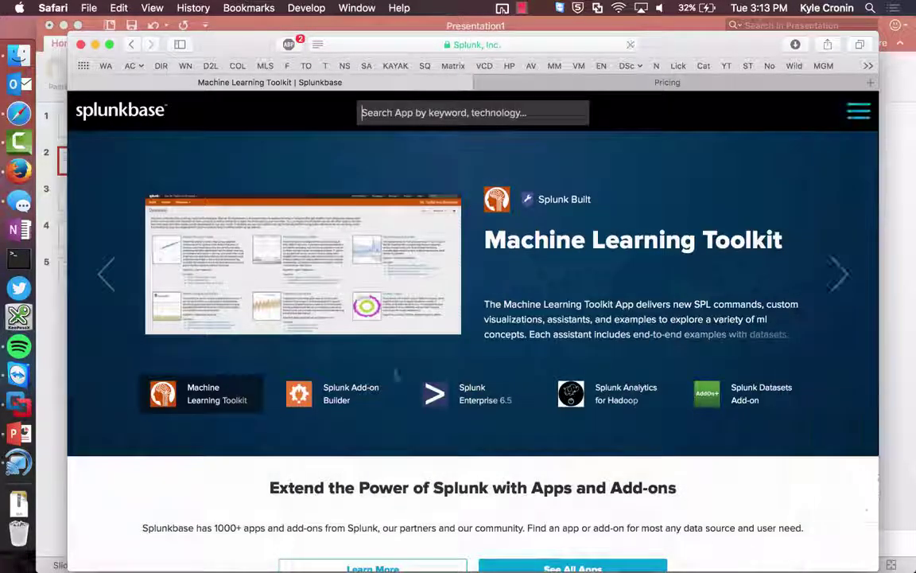
click(337, 403)
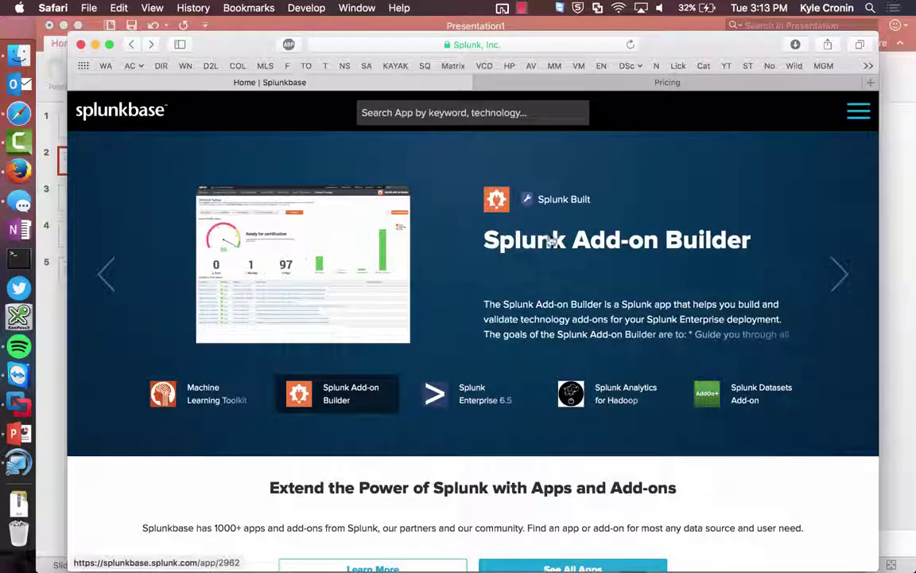
click(549, 245)
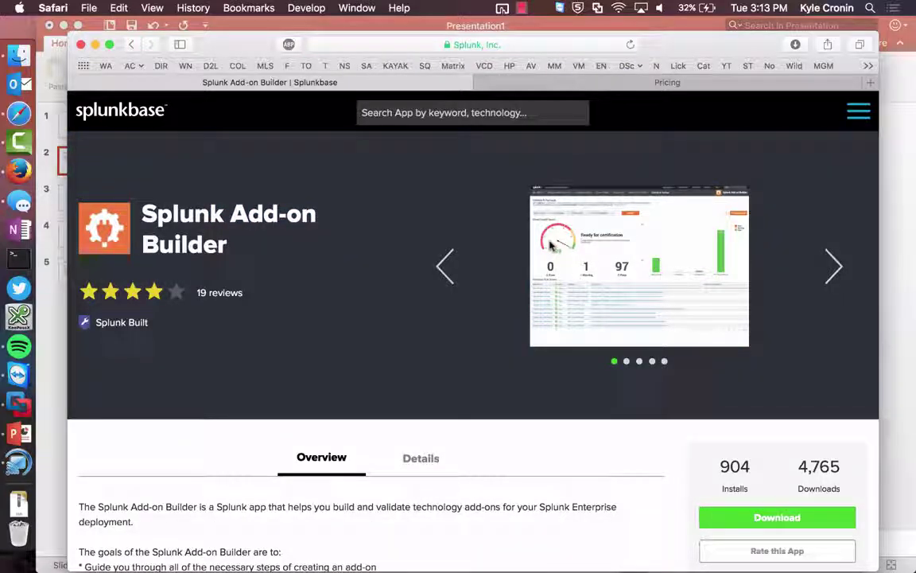
scroll(549, 245, down, 3)
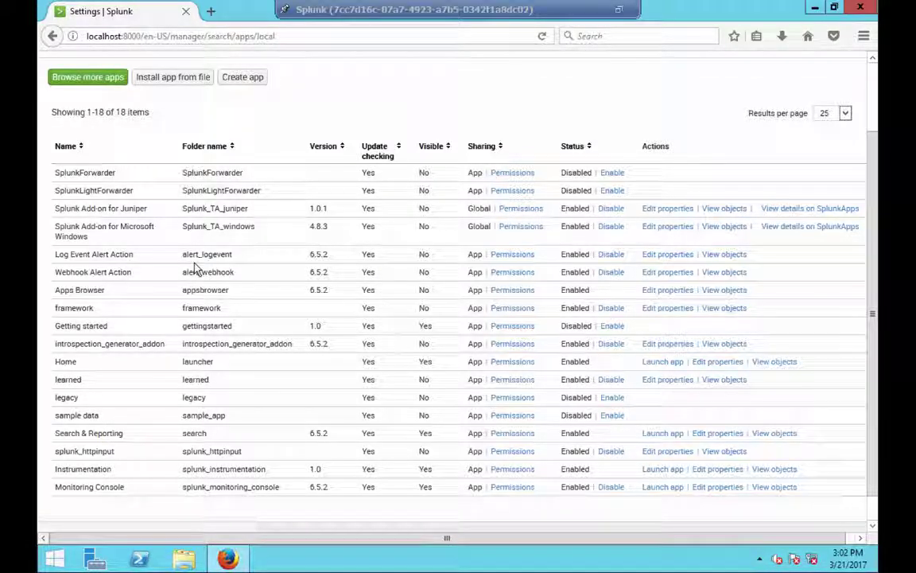
- Scroll back to the top of the Apps page and launch the Monitoring Console from Settings
scroll(86, 265, up, 2)
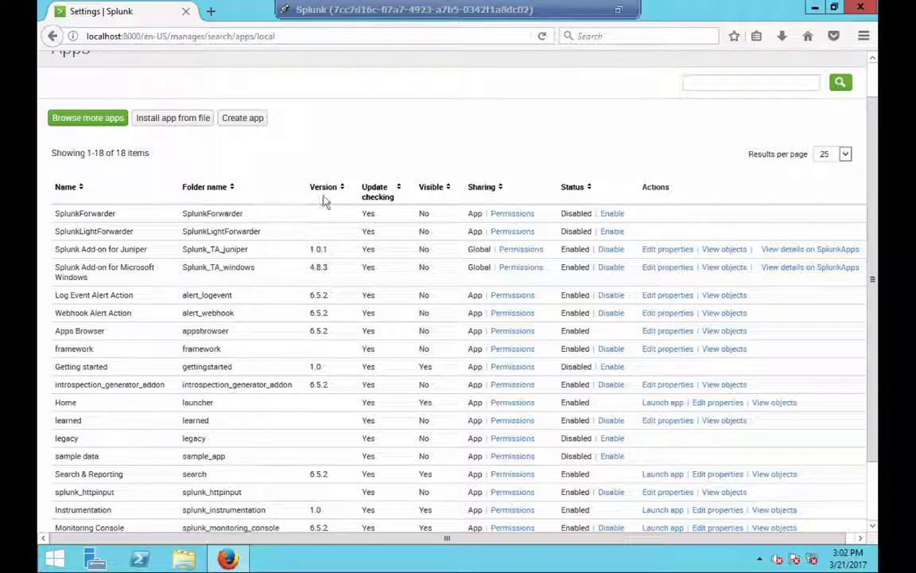
scroll(444, 239, up, 2)
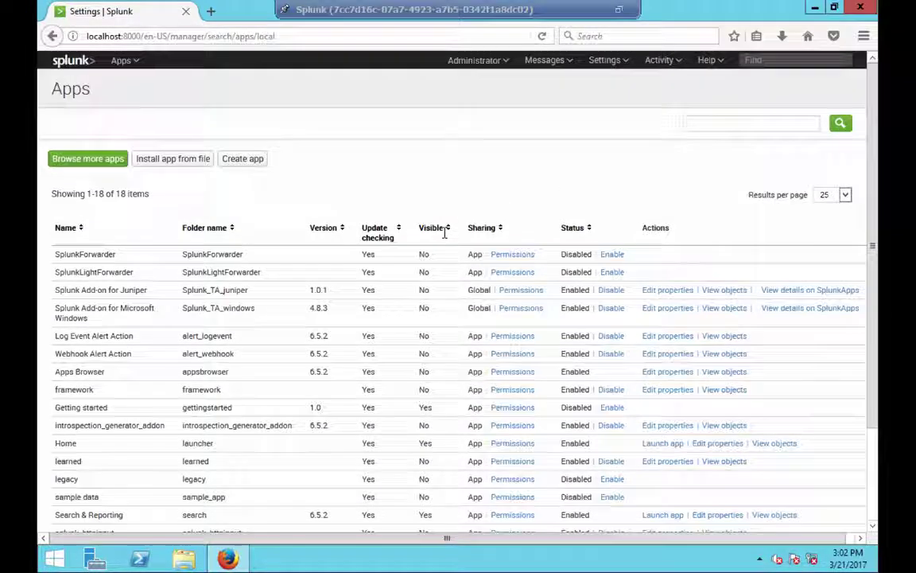
click(602, 66)
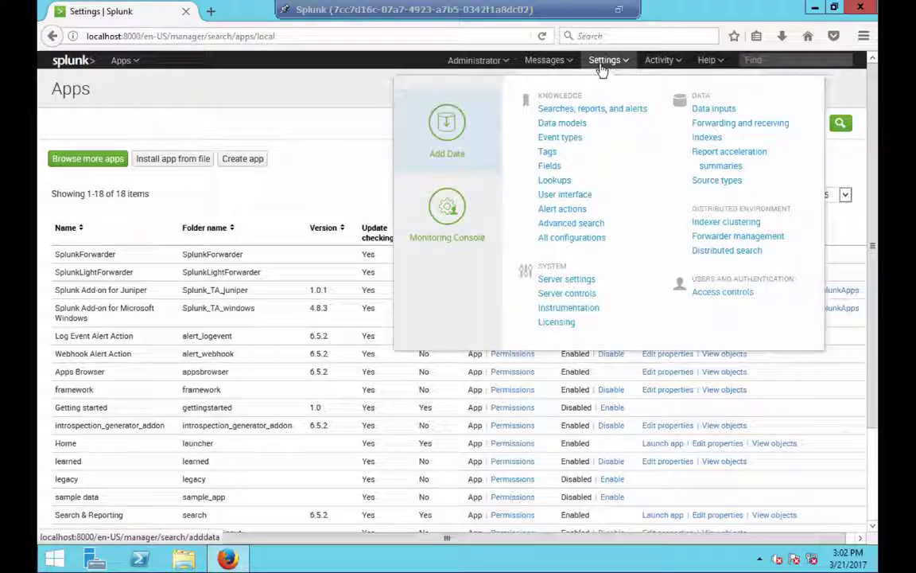
click(446, 224)
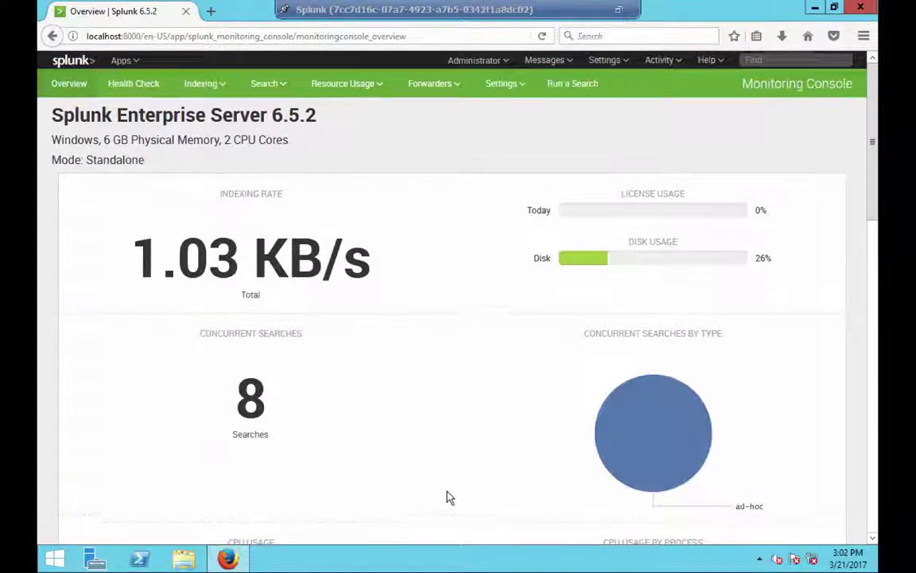
- Scan the Monitoring Console overview figures, then bring up the Indexing > License Usage report choices
scroll(448, 497, down, 3)
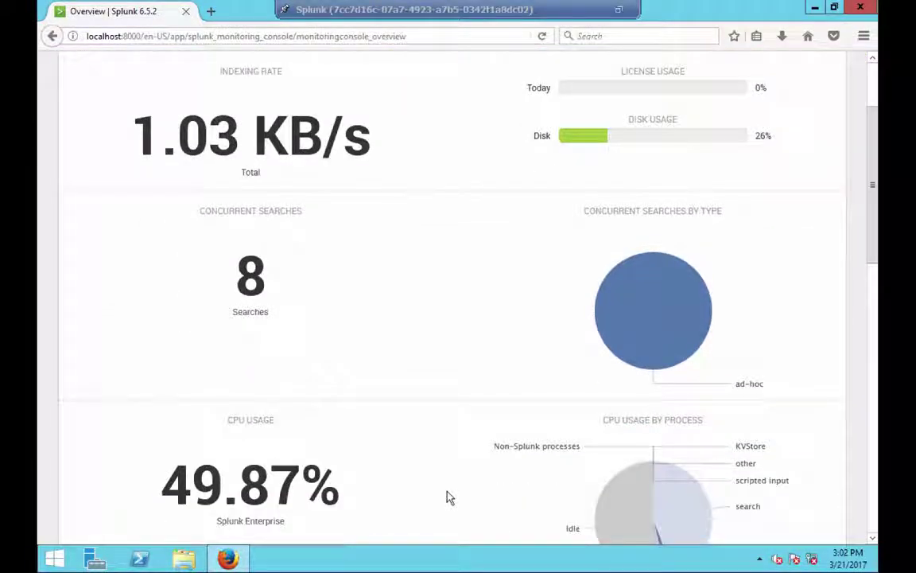
scroll(448, 498, down, 3)
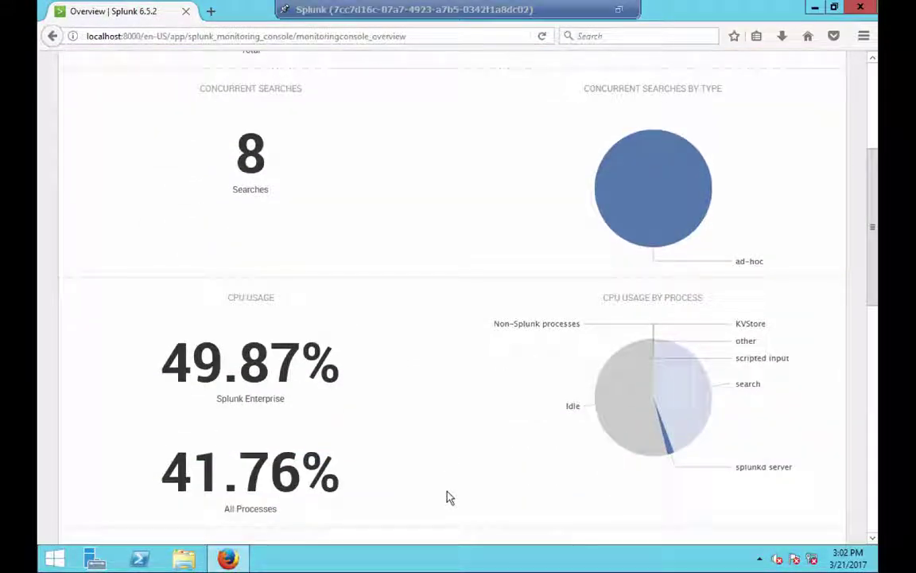
scroll(448, 497, down, 2)
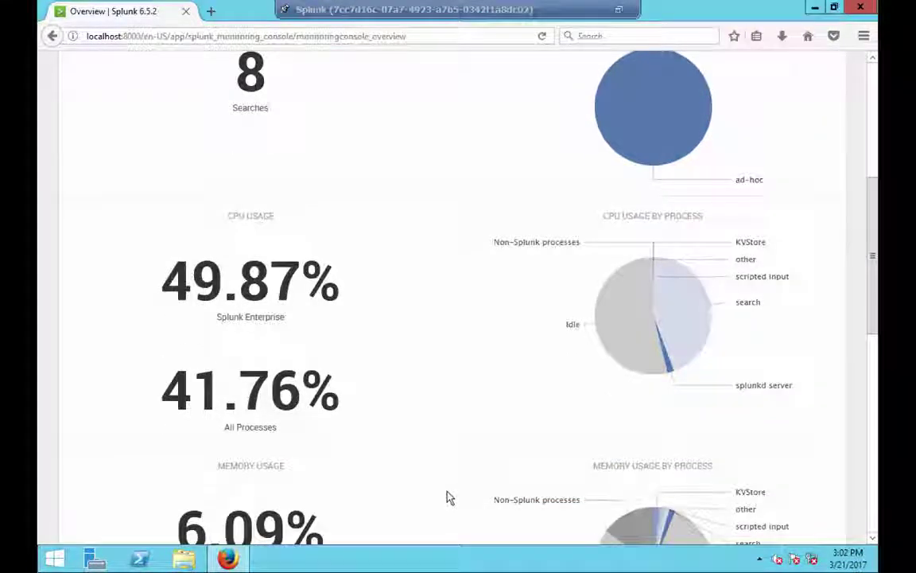
scroll(448, 497, up, 8)
click(197, 82)
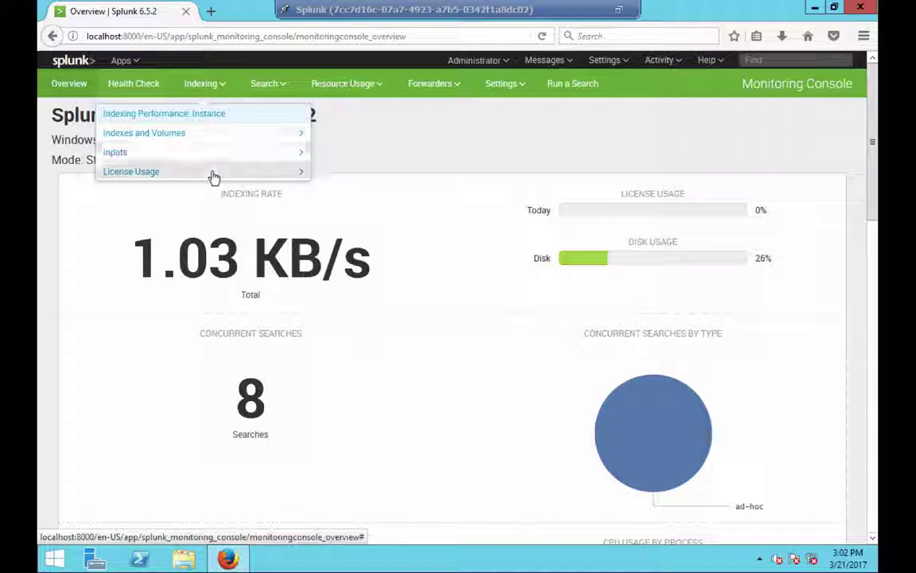
click(293, 177)
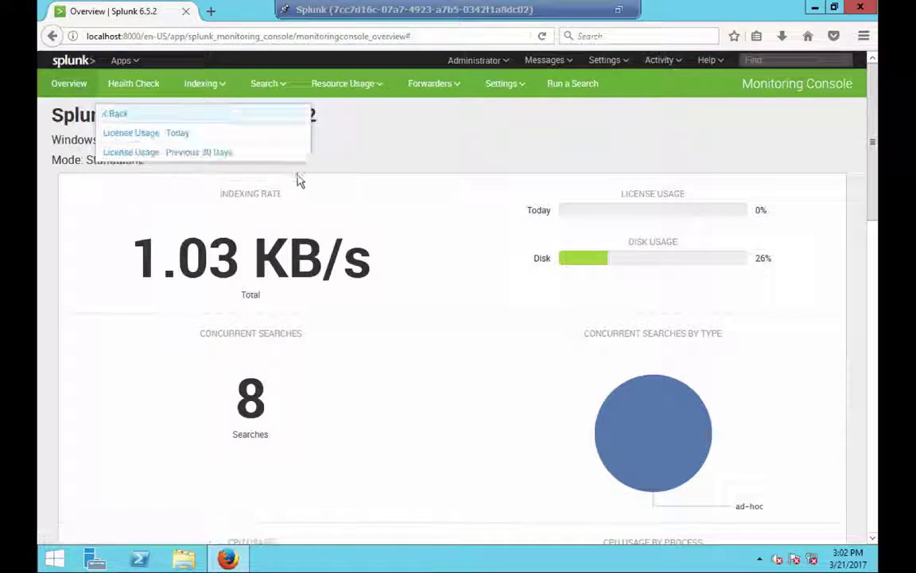
- View the License Usage - Previous 30 Days report, then return to the Splunk home launcher
click(262, 154)
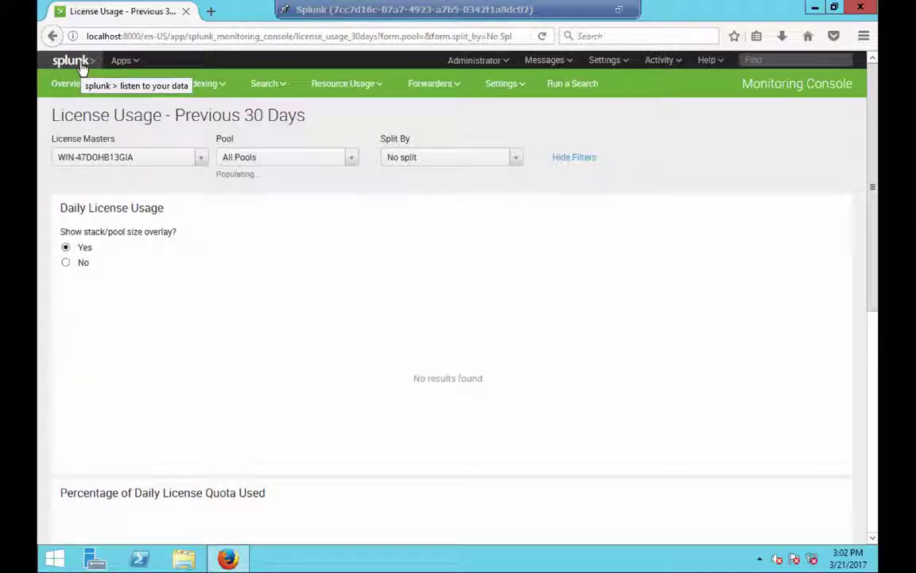
click(81, 67)
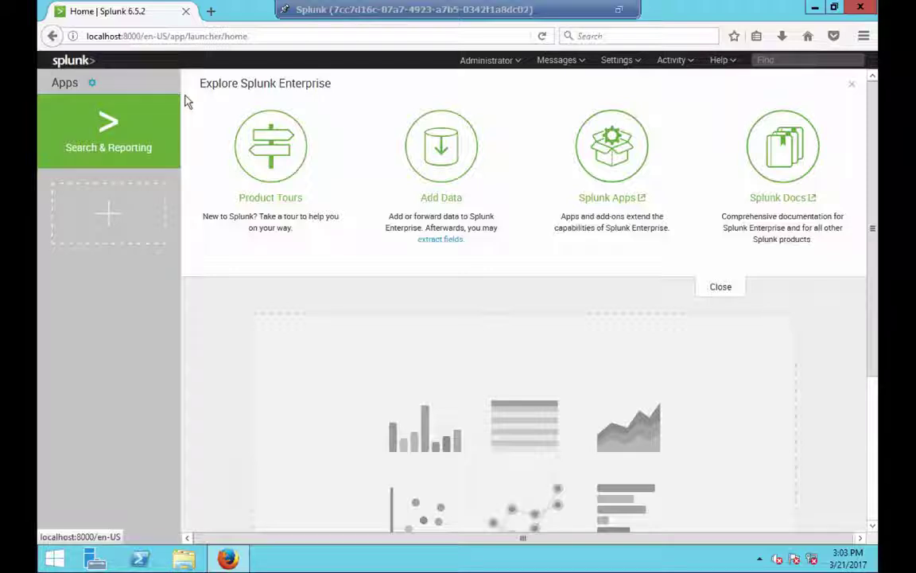
- Open Search & Reporting and show the Data Summary listing host 172.16.2.1 with 51,986 events
click(129, 149)
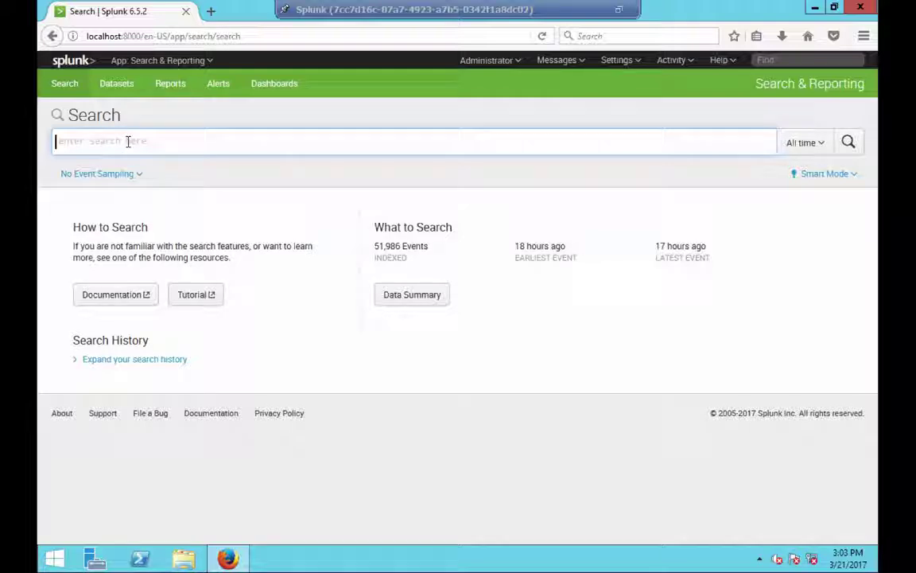
click(437, 300)
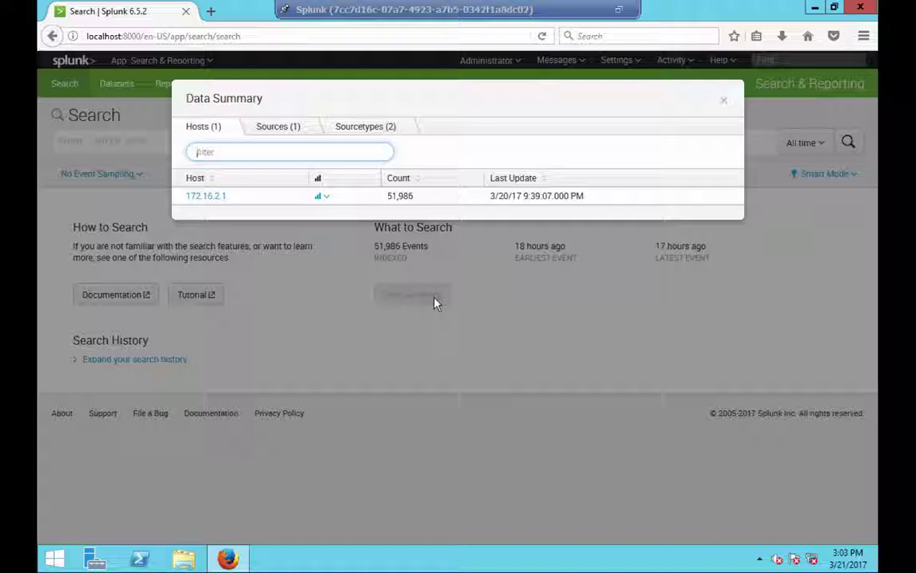
- List the sourcetypes juniper (321 events) and juniper:junos:firewall (51,665 events) in the Data Summary
click(365, 135)
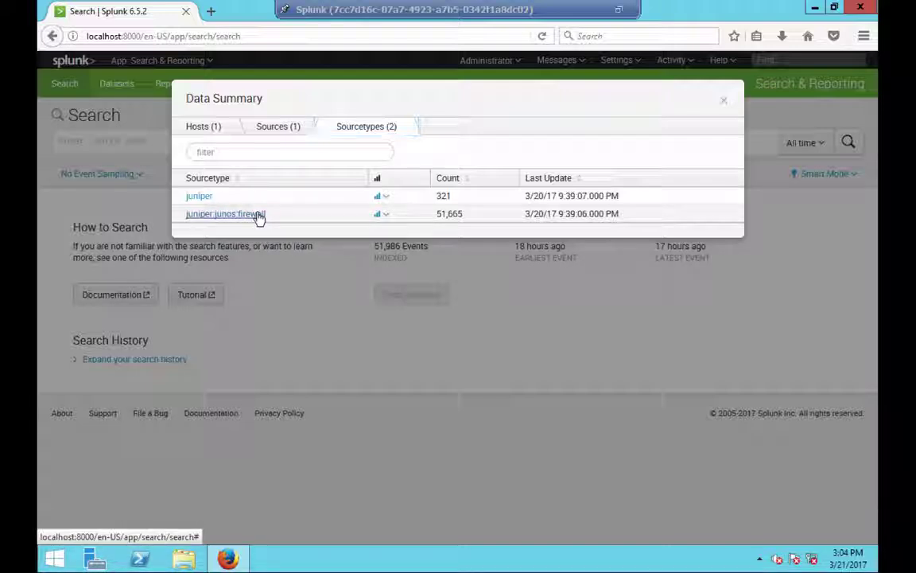
- Run a search on sourcetype="juniper:junos:firewall" to return its 51,665 events
click(259, 215)
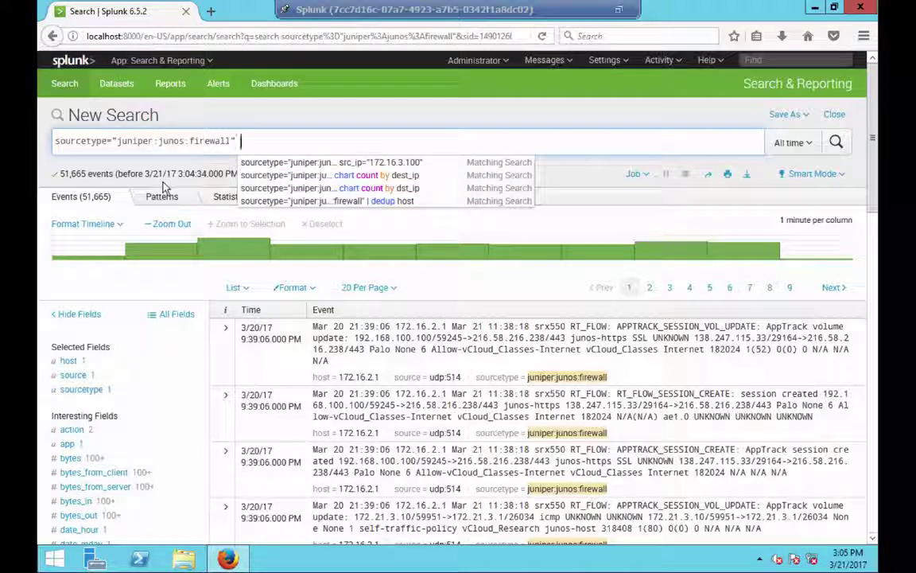
key(BackSpace)
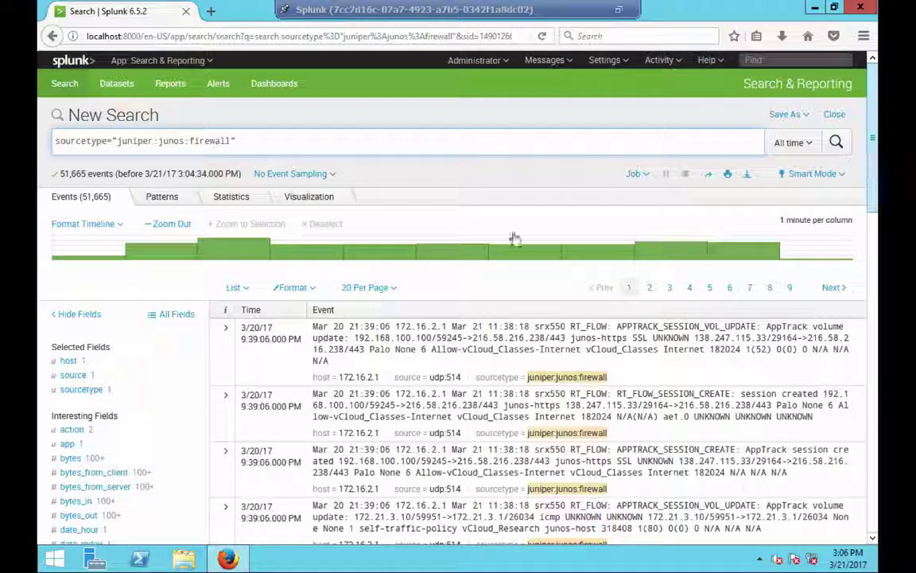
click(169, 395)
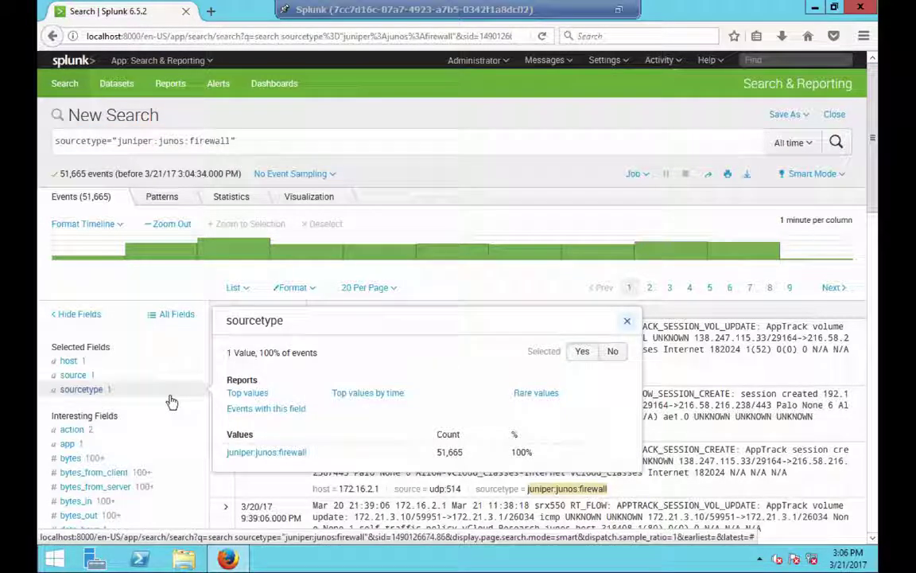
click(112, 413)
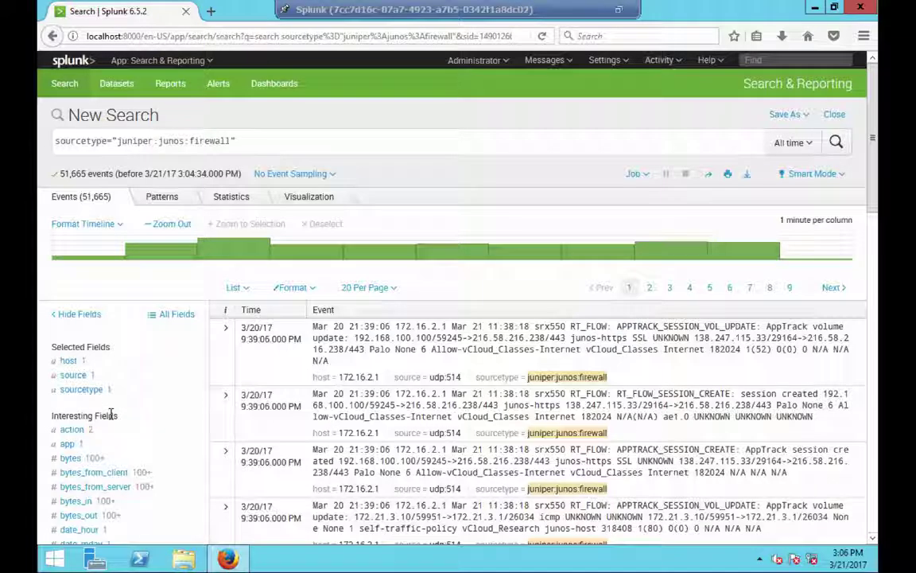
scroll(116, 113, down, 2)
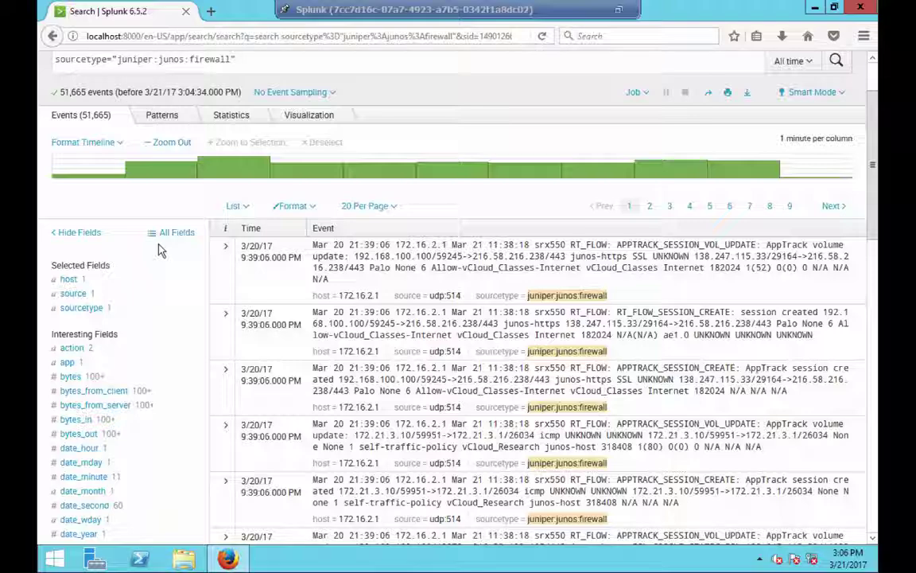
scroll(158, 250, down, 1)
scroll(158, 250, down, 1)
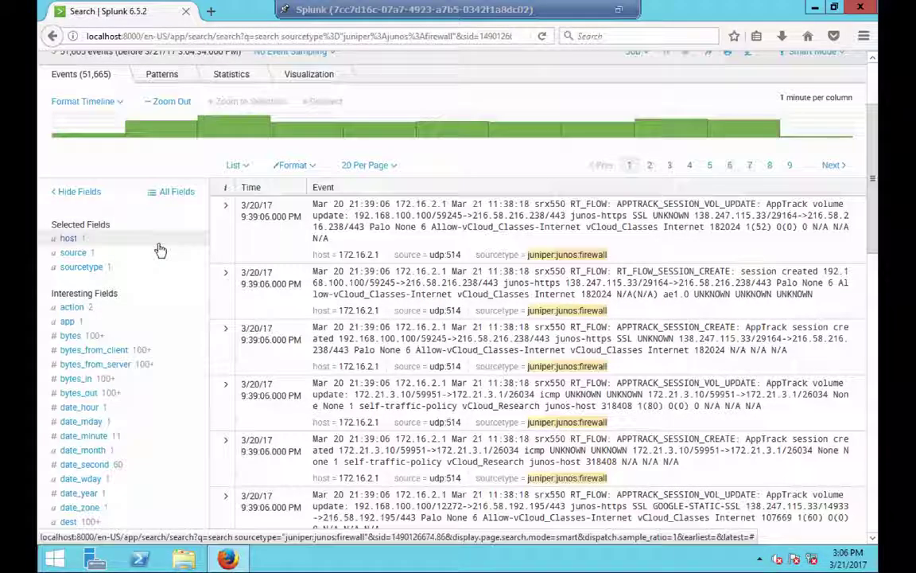
scroll(158, 250, down, 3)
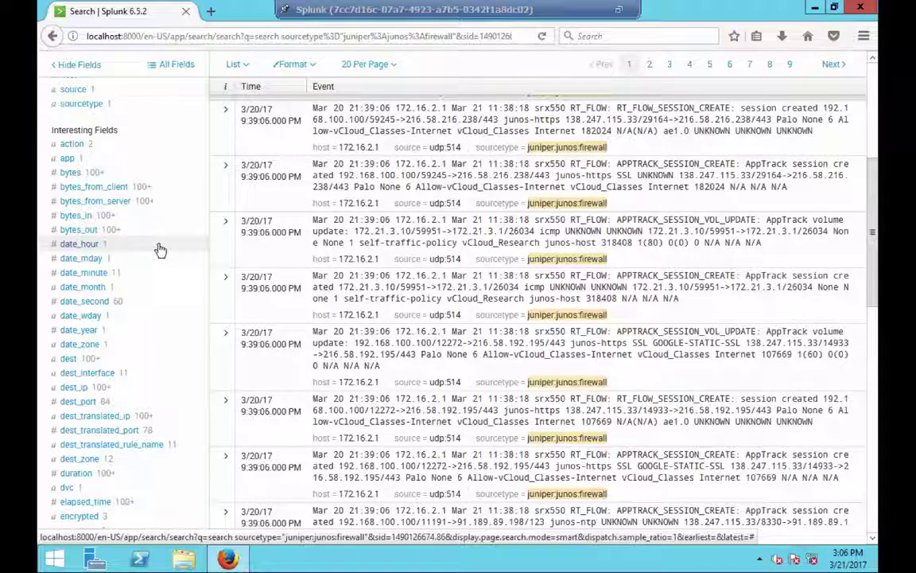
scroll(158, 250, down, 1)
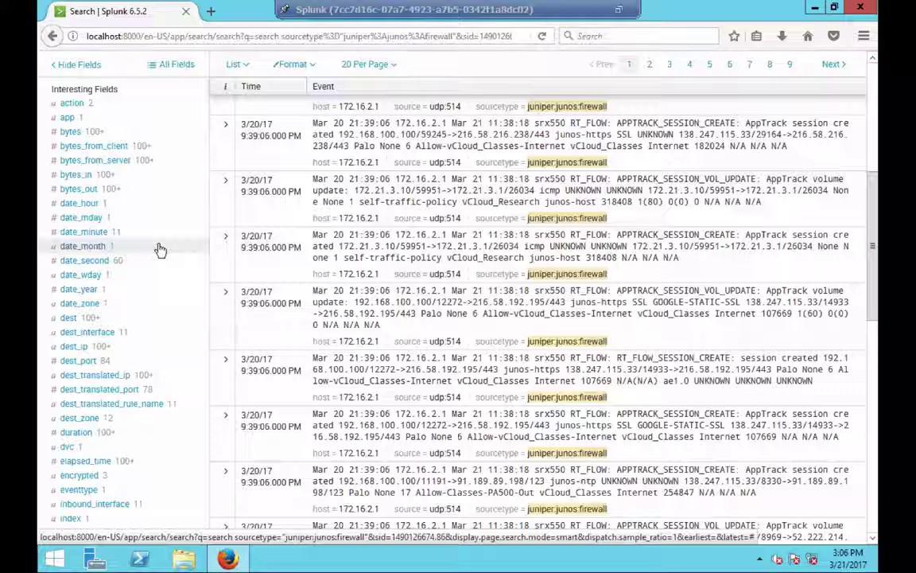
scroll(158, 250, down, 1)
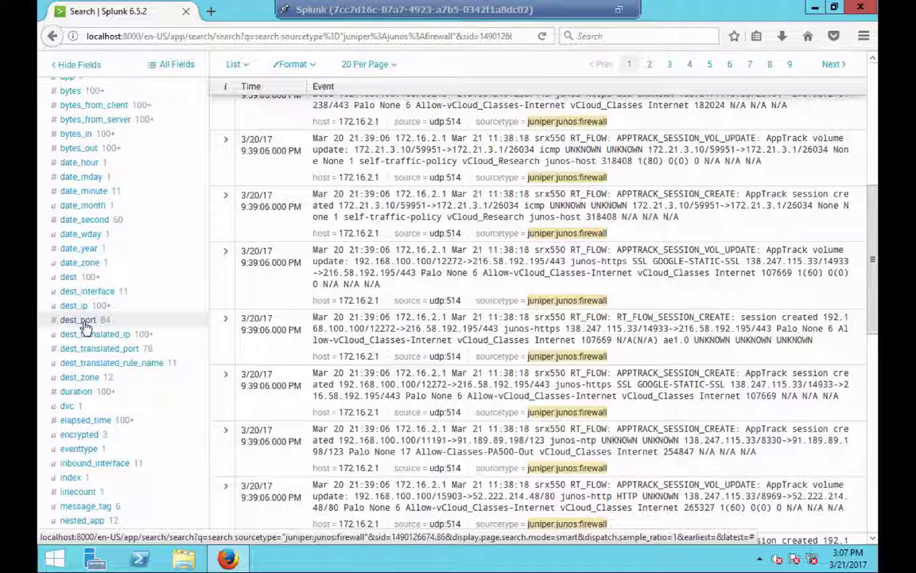
- Filter the firewall search to dest_port=53 using the field's top values, leaving 10,900 events
click(79, 320)
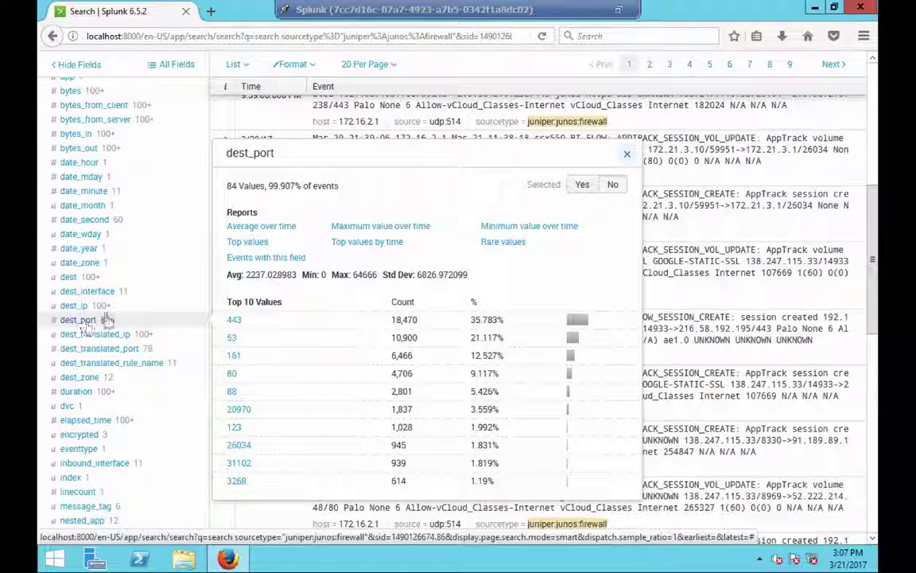
click(233, 342)
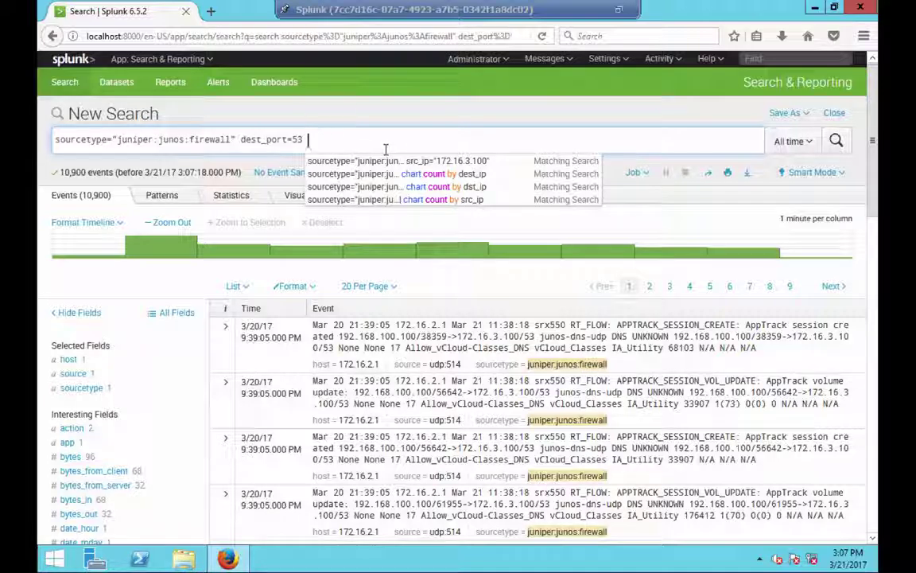
text(|)
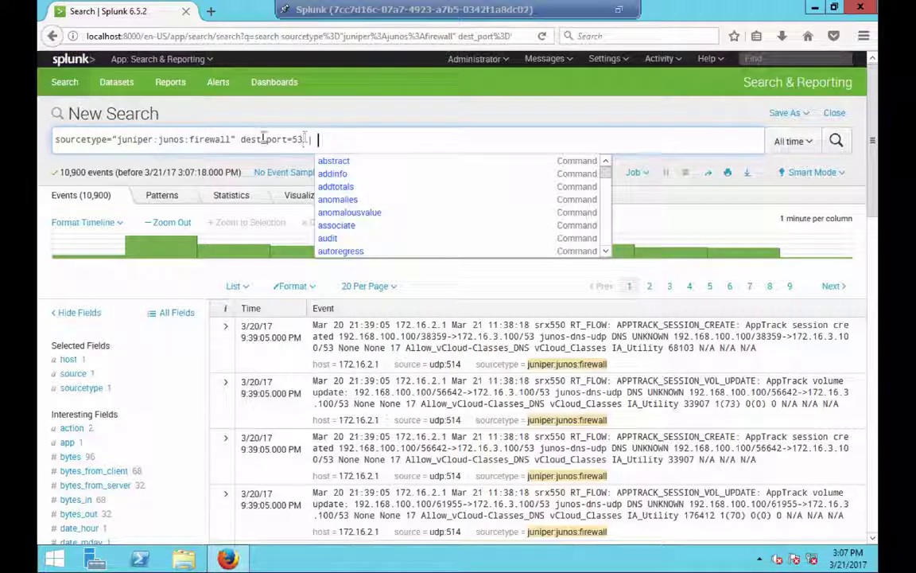
drag(304, 139, 38, 139)
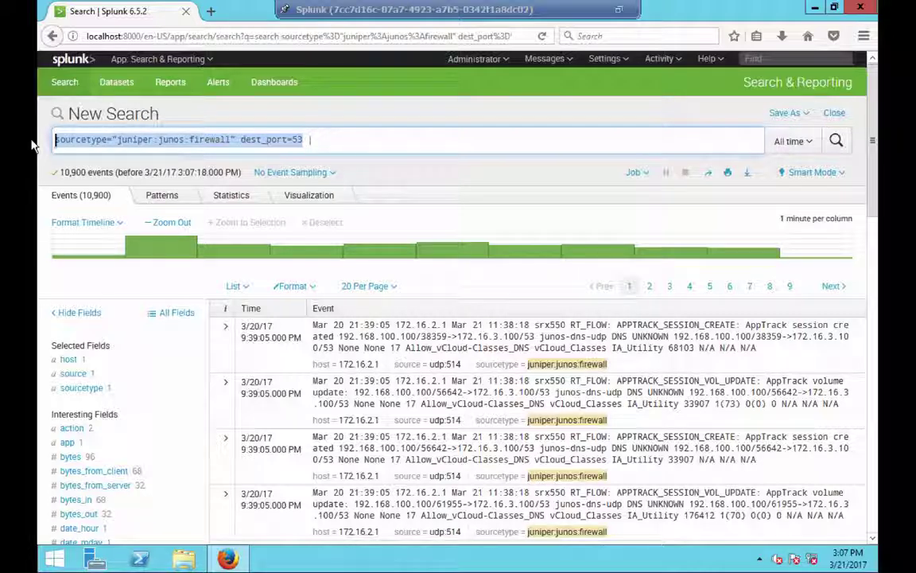
click(355, 139)
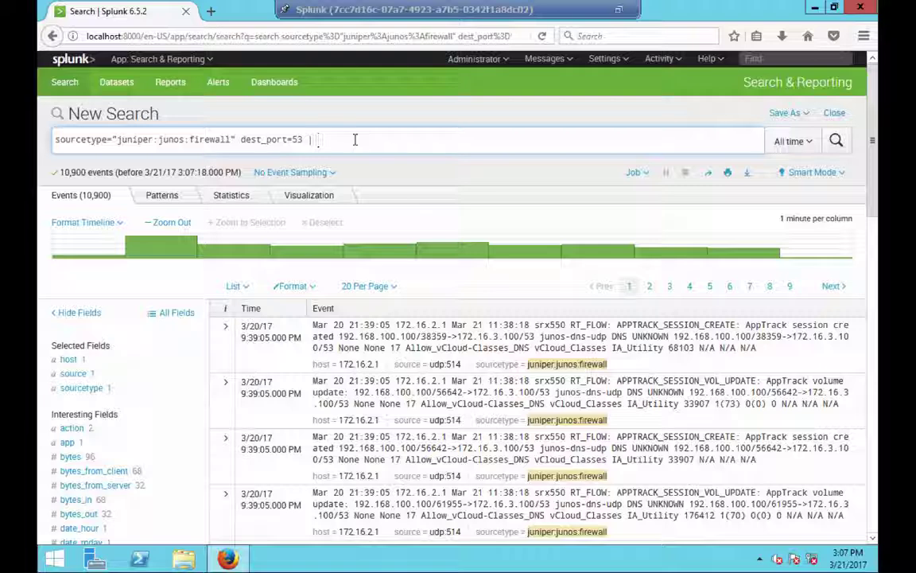
key(BackSpace)
key(BackSpace)
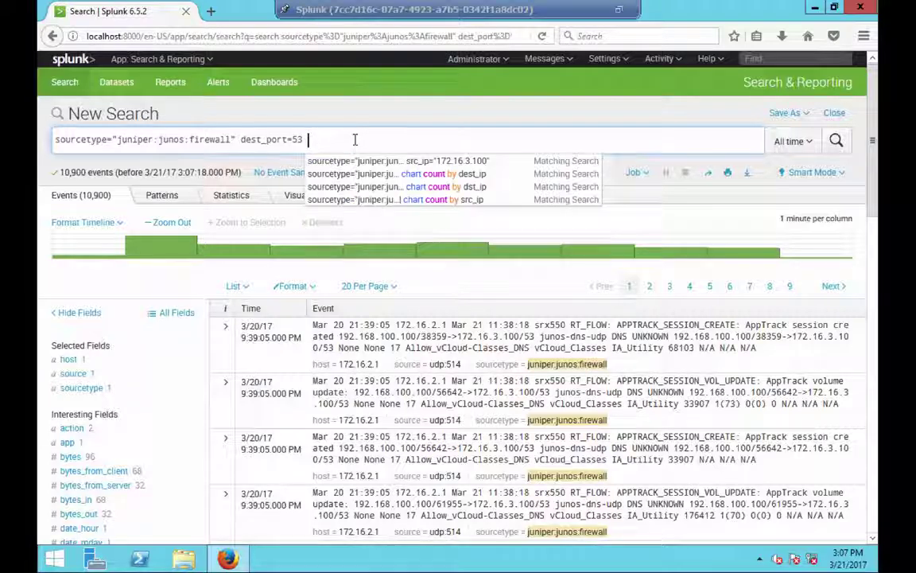
text(|)
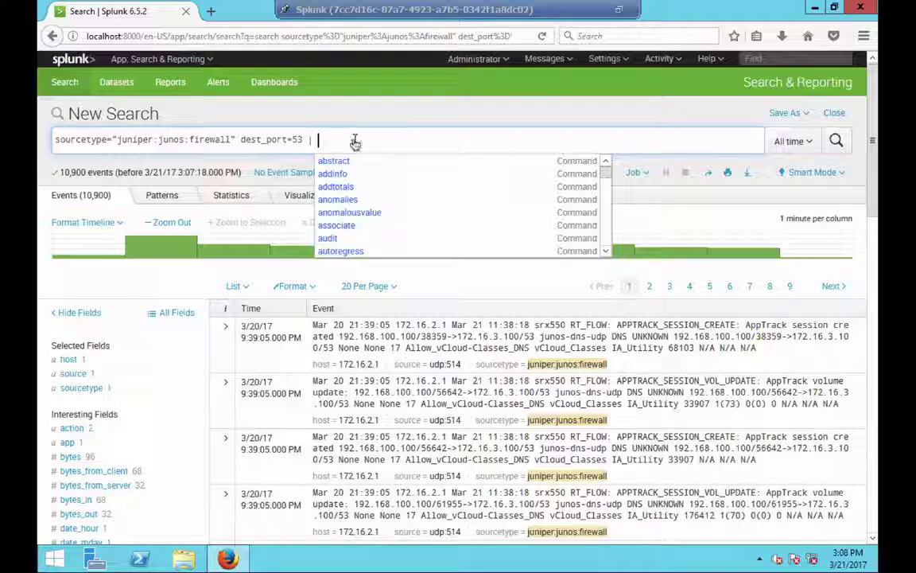
text(|)
key(BackSpace)
key(BackSpace)
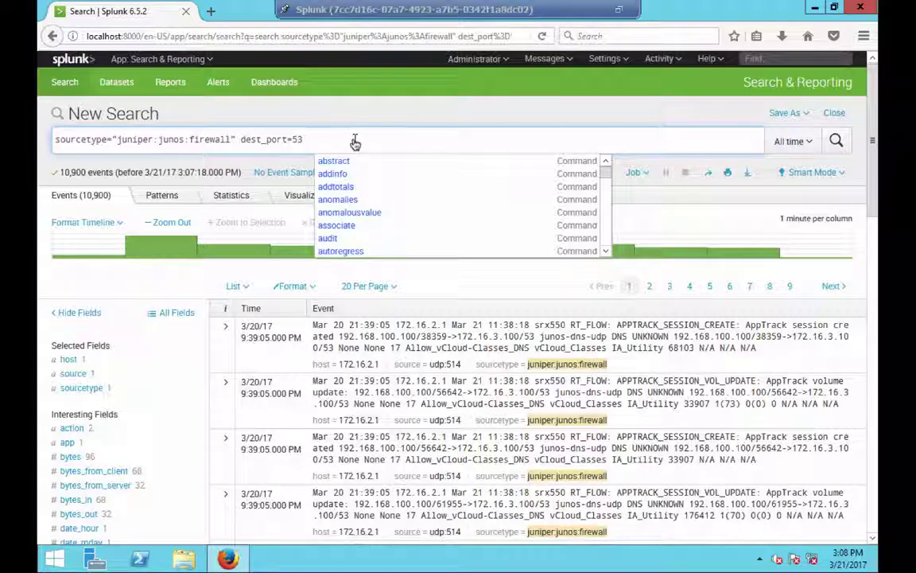
- Append '| chart count by src_ip' to the dest_port 53 search and run it
text(chart)
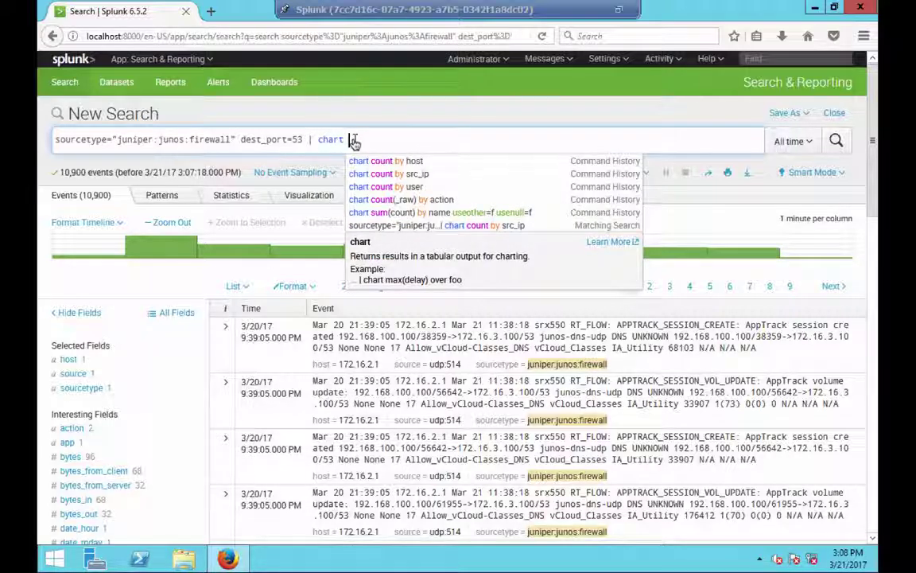
text(count by )
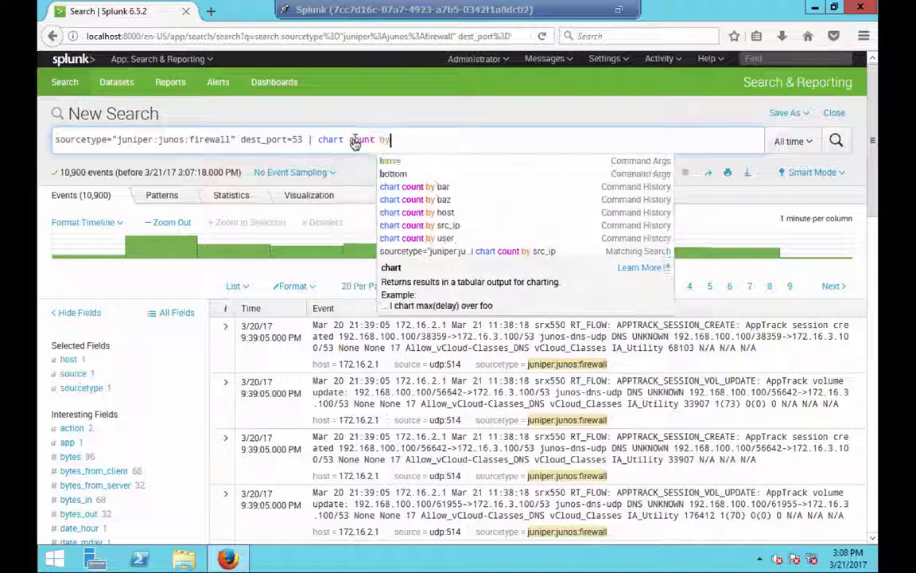
text(s)
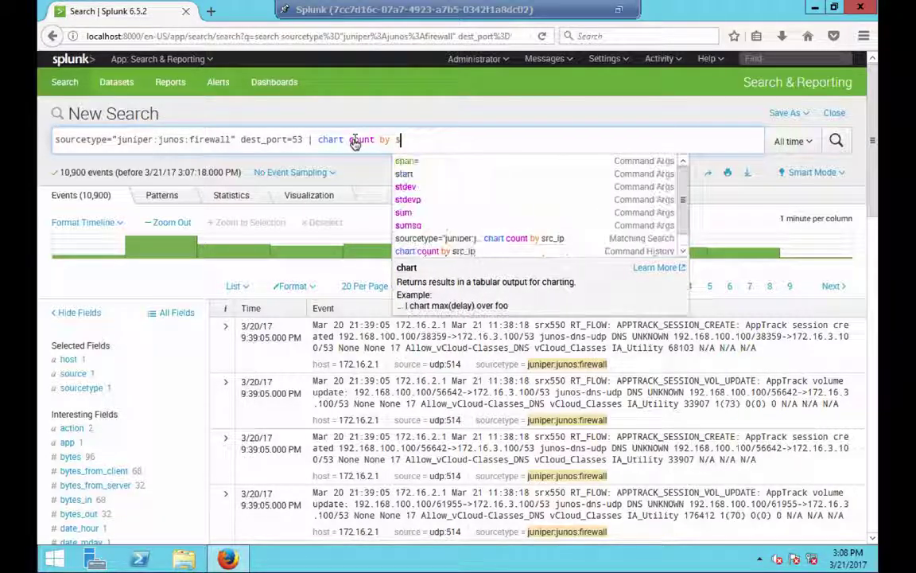
text(rc)
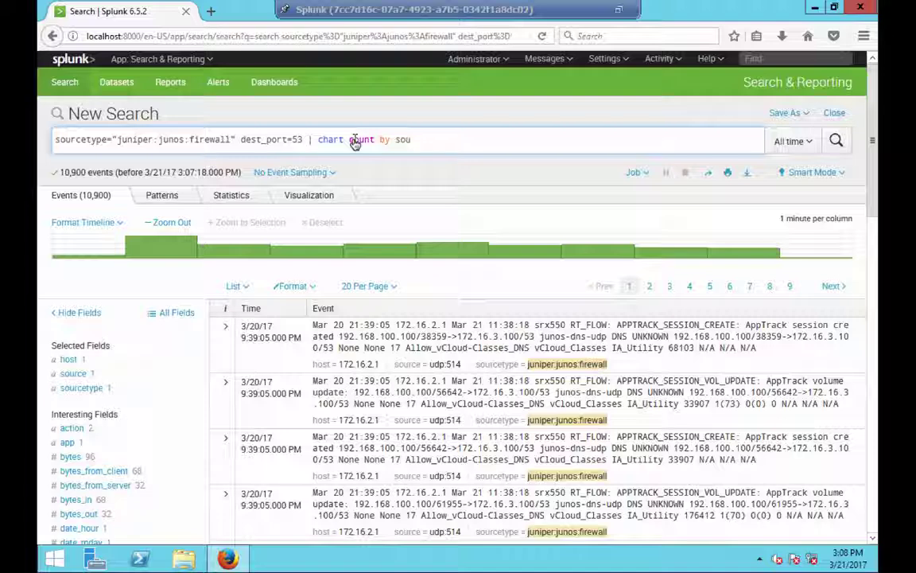
key(BackSpace)
key(BackSpace)
key(BackSpace)
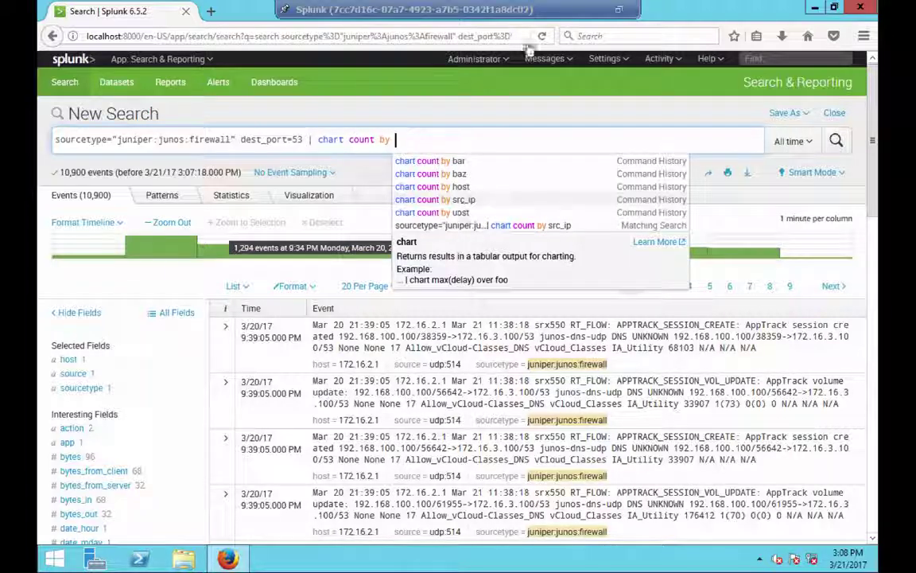
text(src_ip)
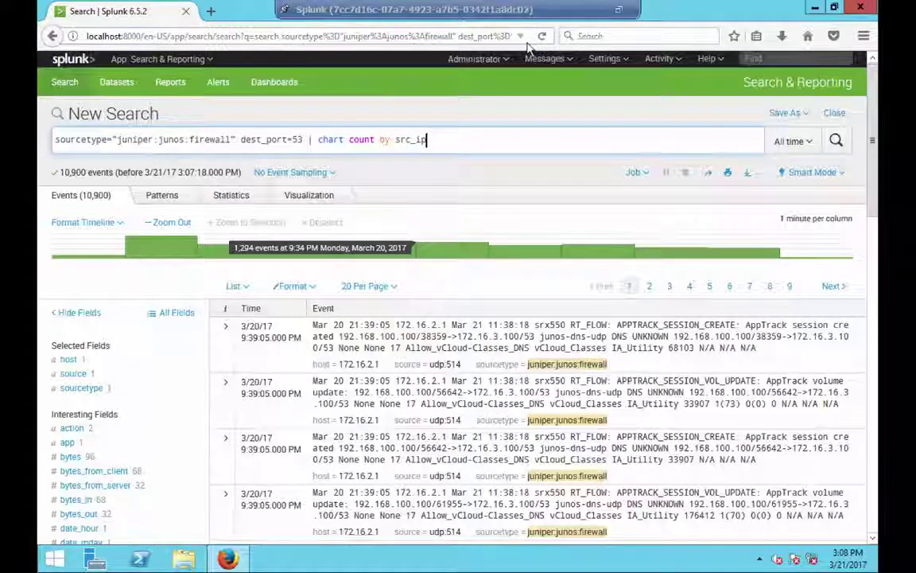
key(Return)
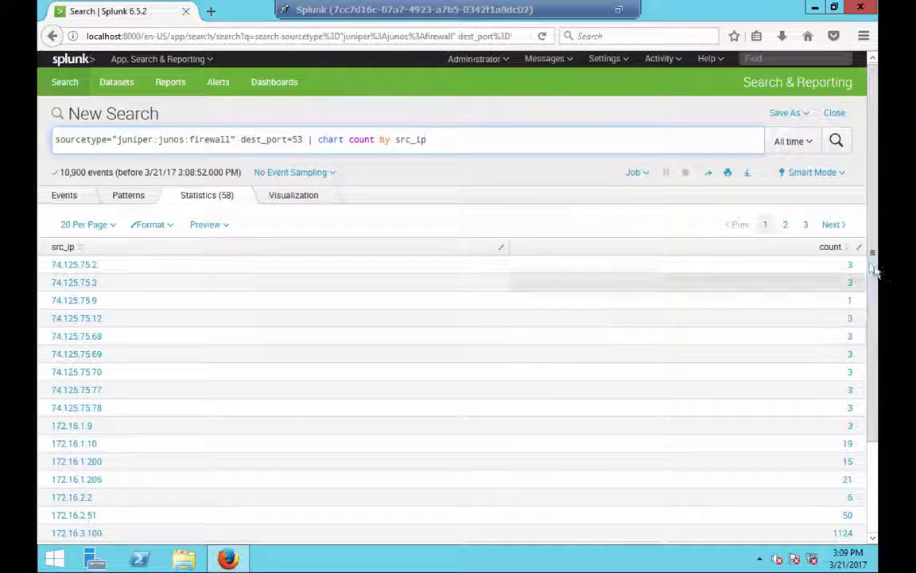
- Display the src_ip counts as a pie chart in the Visualization view
scroll(875, 311, down, 3)
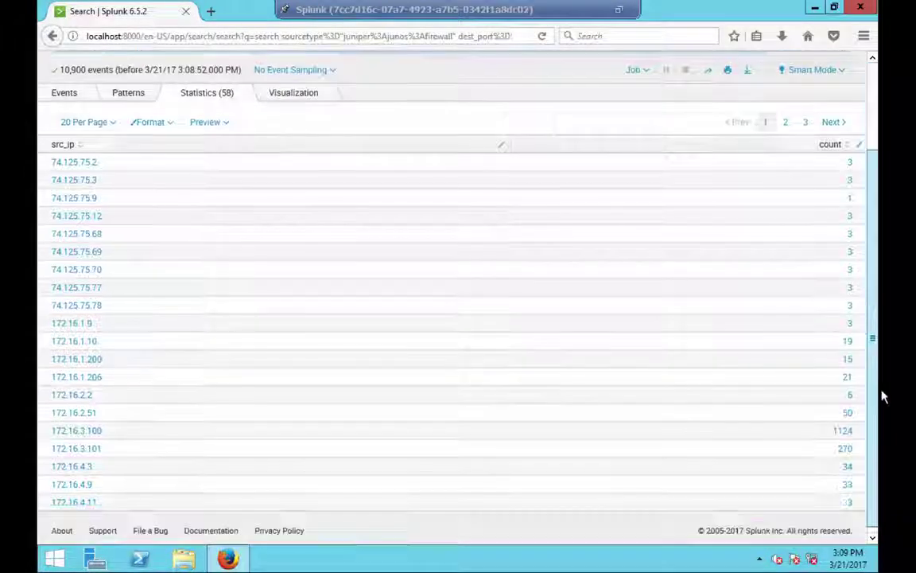
scroll(432, 119, up, 3)
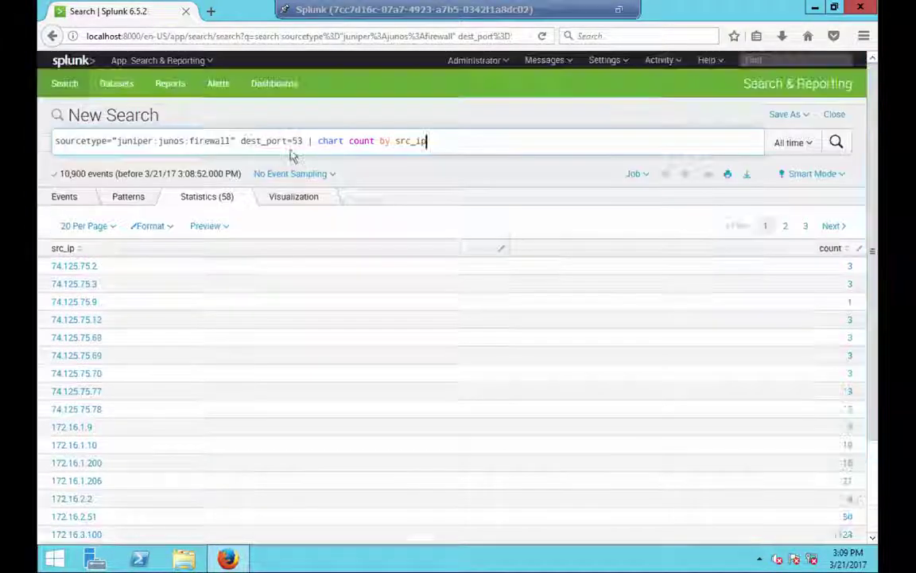
click(298, 205)
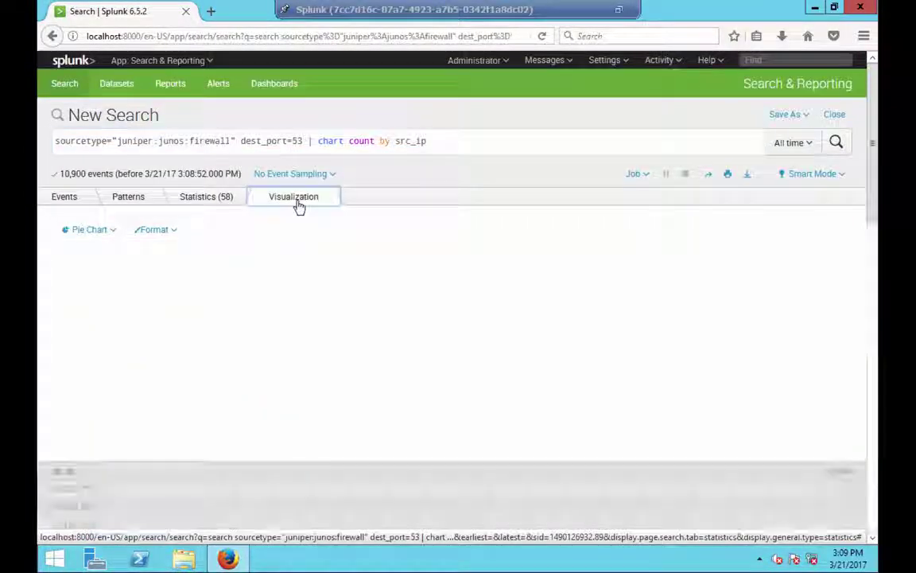
click(91, 231)
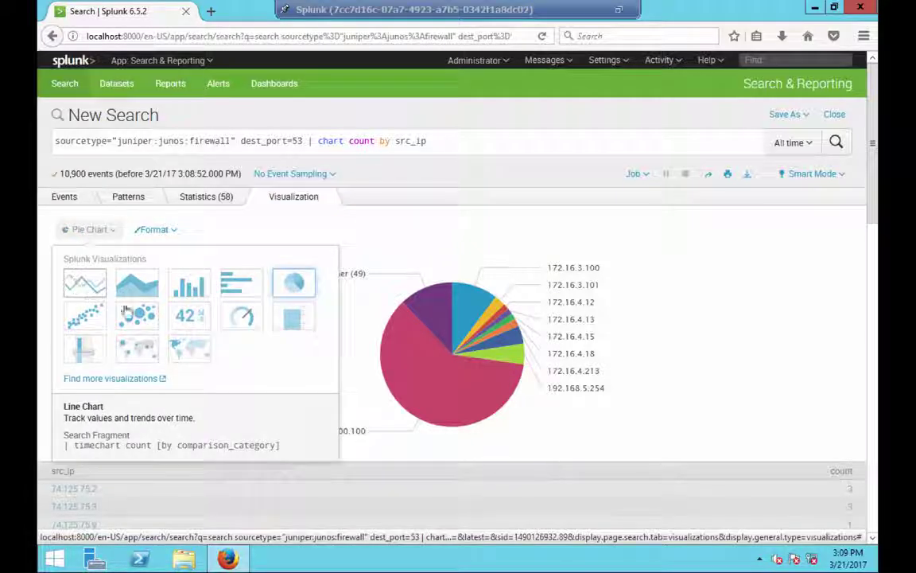
click(304, 288)
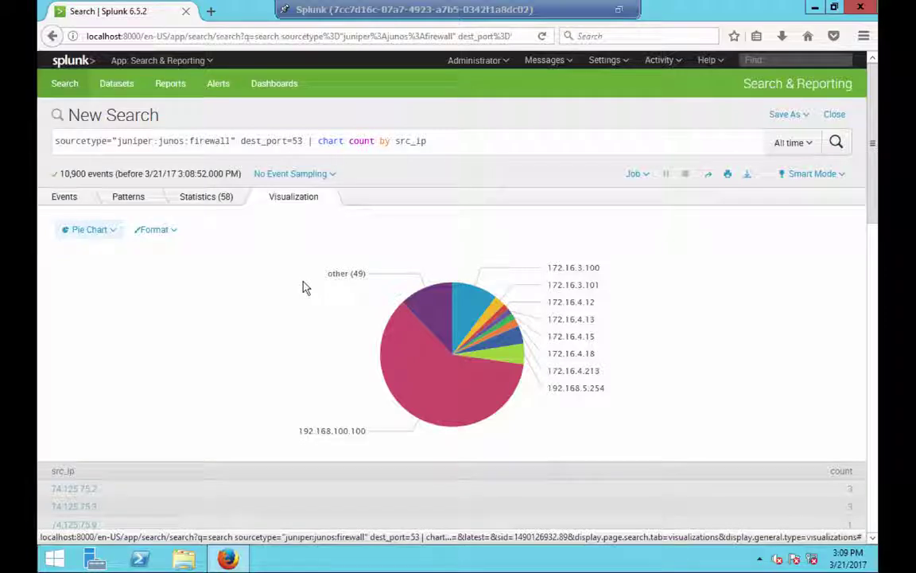
mouse_move(413, 405)
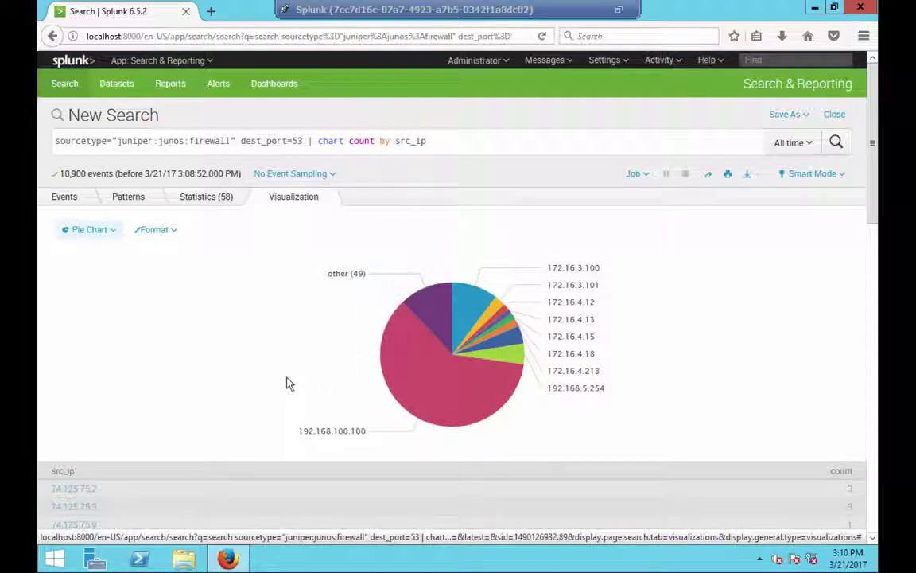
scroll(287, 383, down, 1)
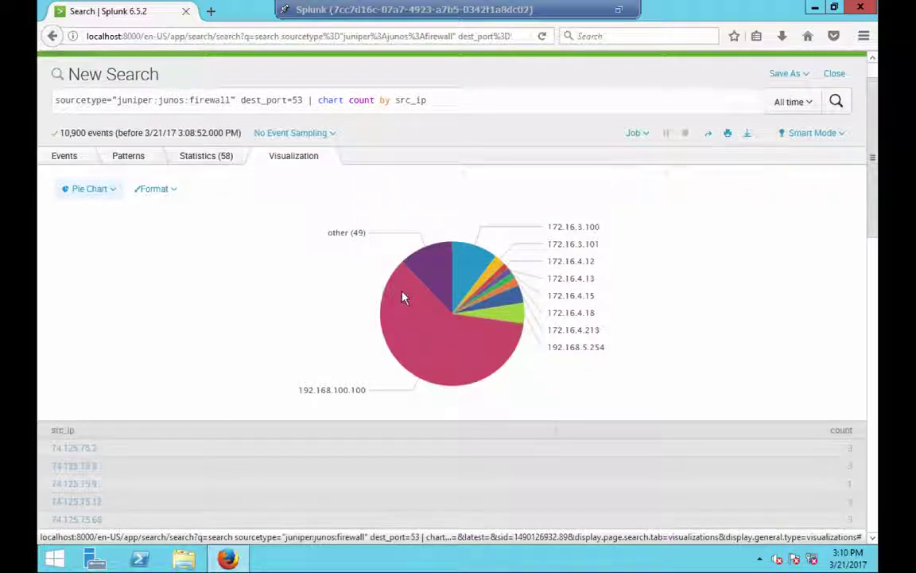
mouse_move(398, 332)
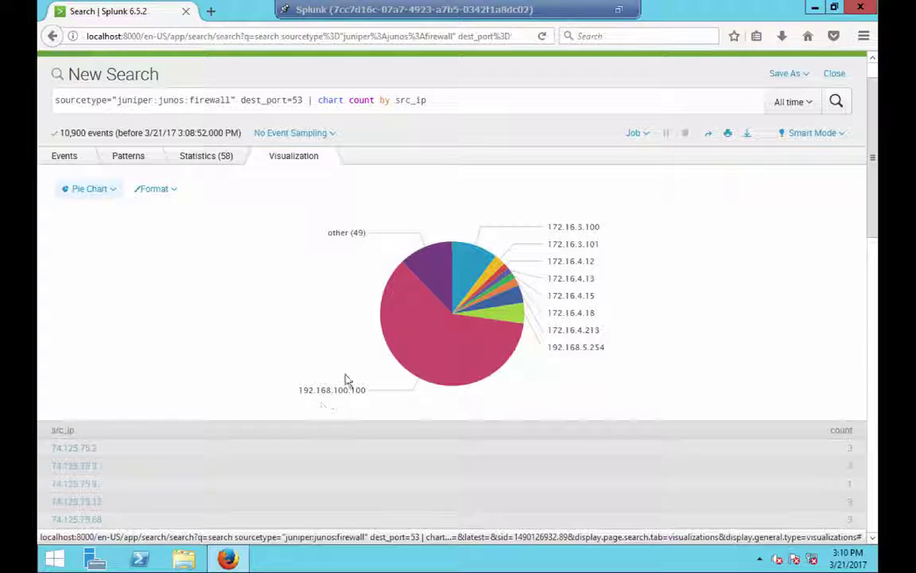
mouse_move(566, 289)
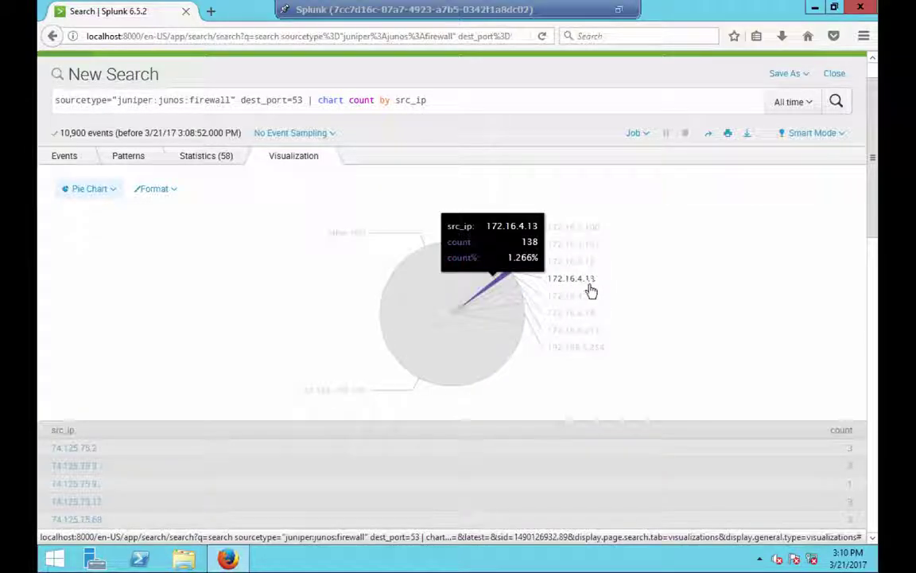
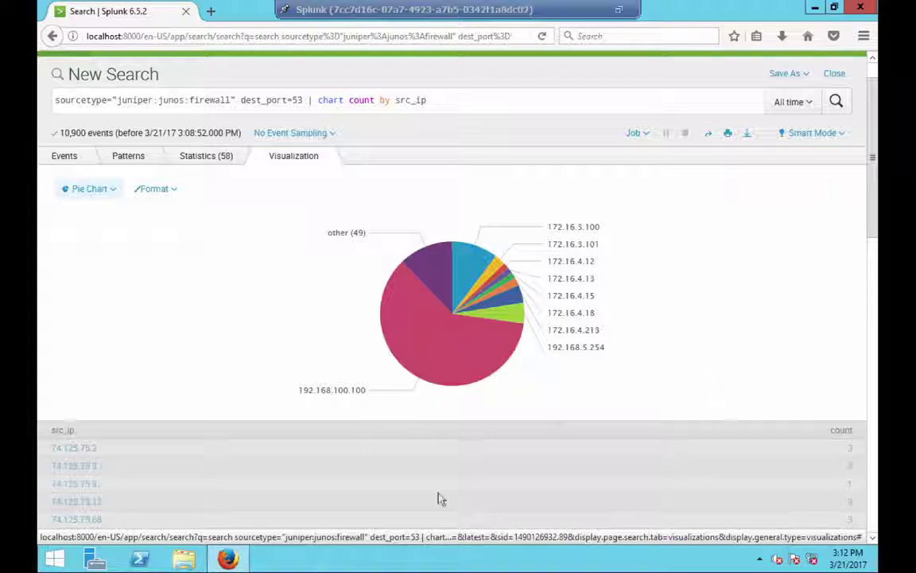
- Strip '| chart count by src_ip' and rerun, listing the 10,900 raw dest_port=53 events, then begin '| tail limit=10'
mouse_move(443, 356)
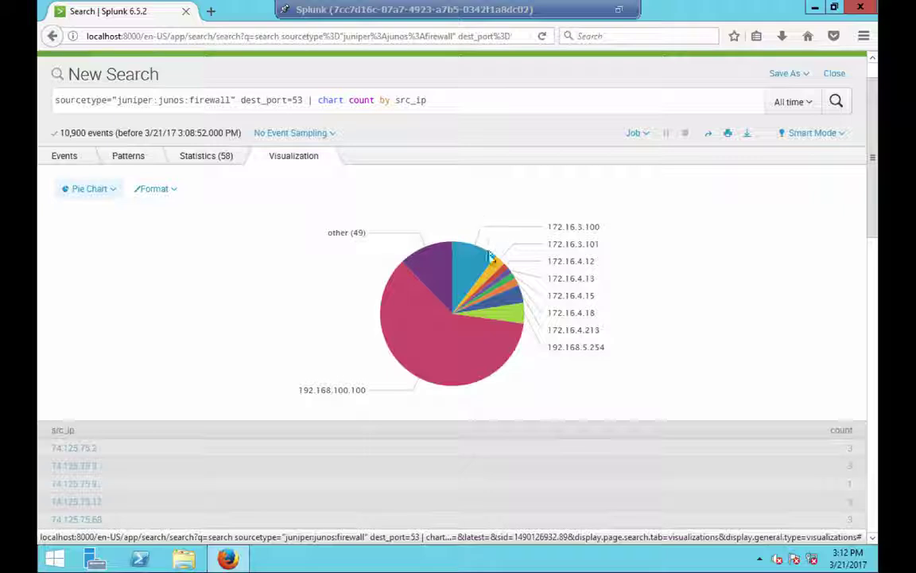
mouse_move(481, 263)
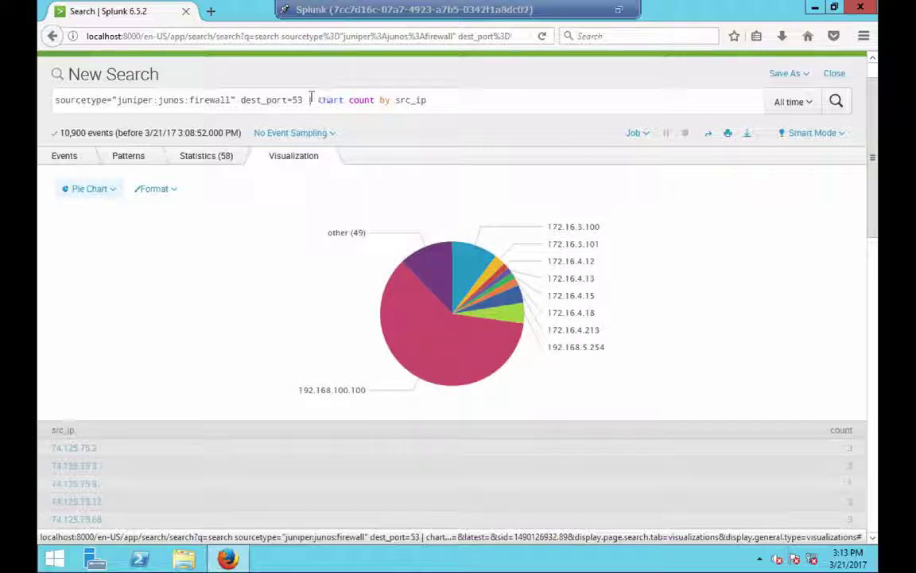
click(320, 100)
key(shift+End)
key(Delete)
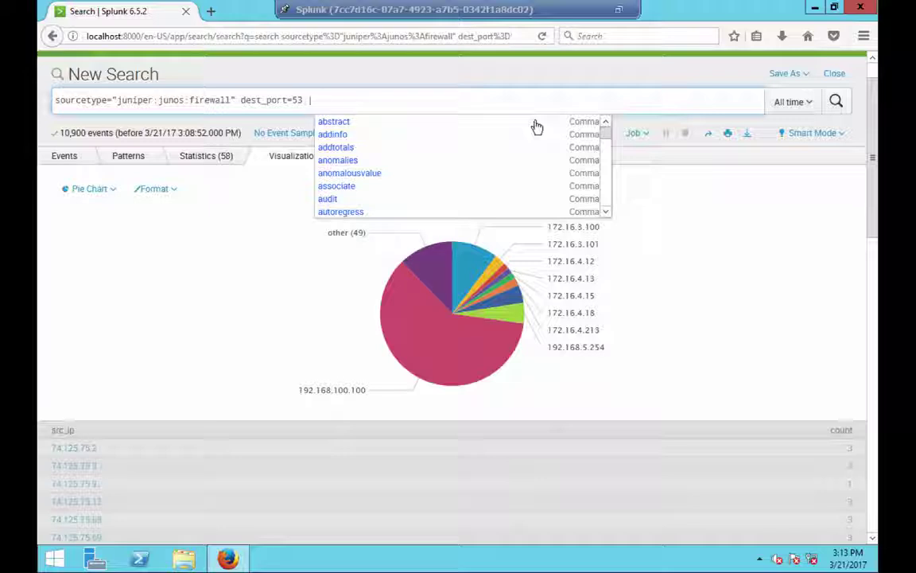
key(BackSpace)
key(BackSpace)
key(BackSpace)
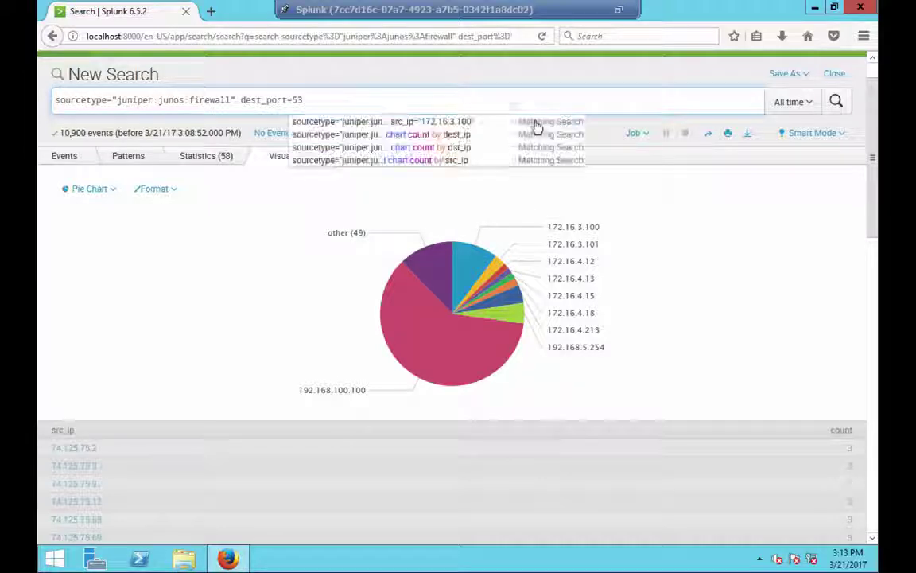
key(Return)
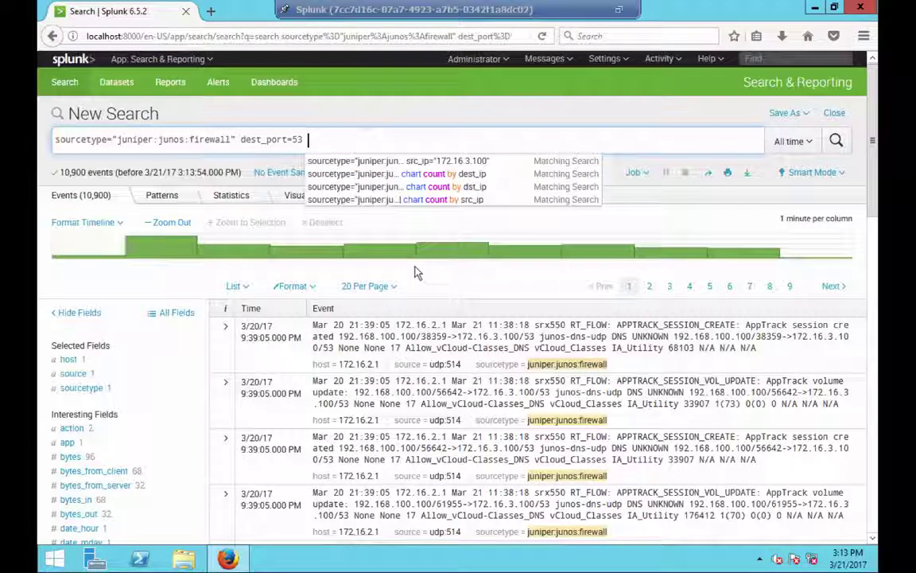
text(| )
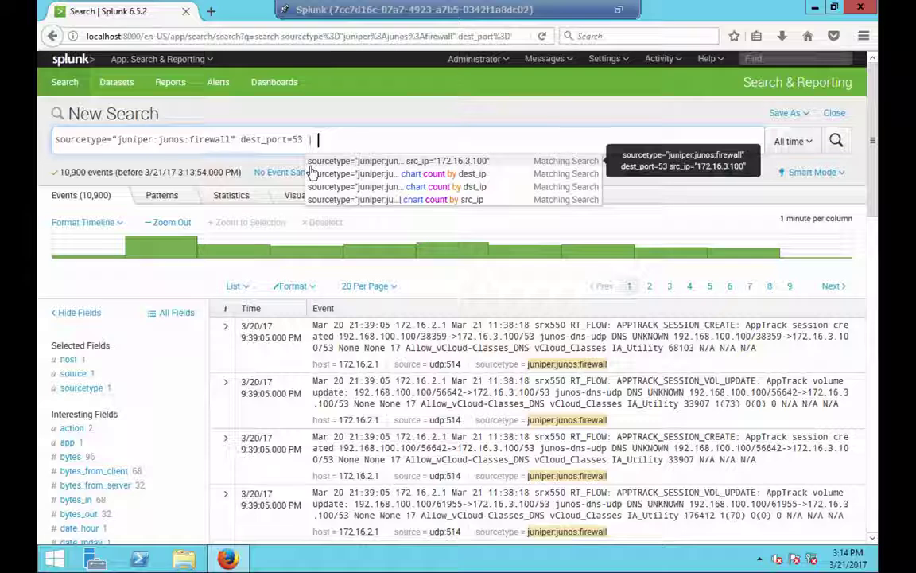
text(tail limit=10)
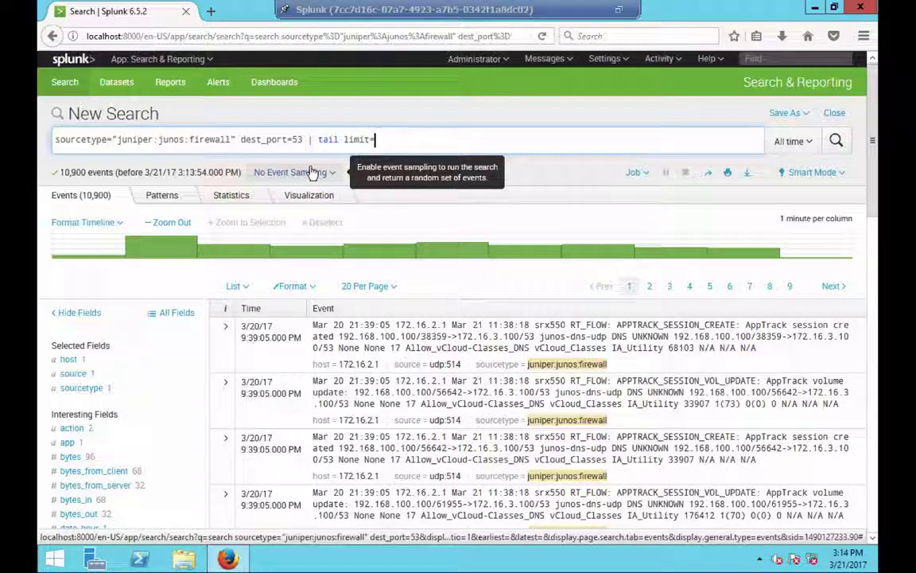
- Run the search with '| tail limit=10', then change it to '| tail 20' and rerun
key(Return)
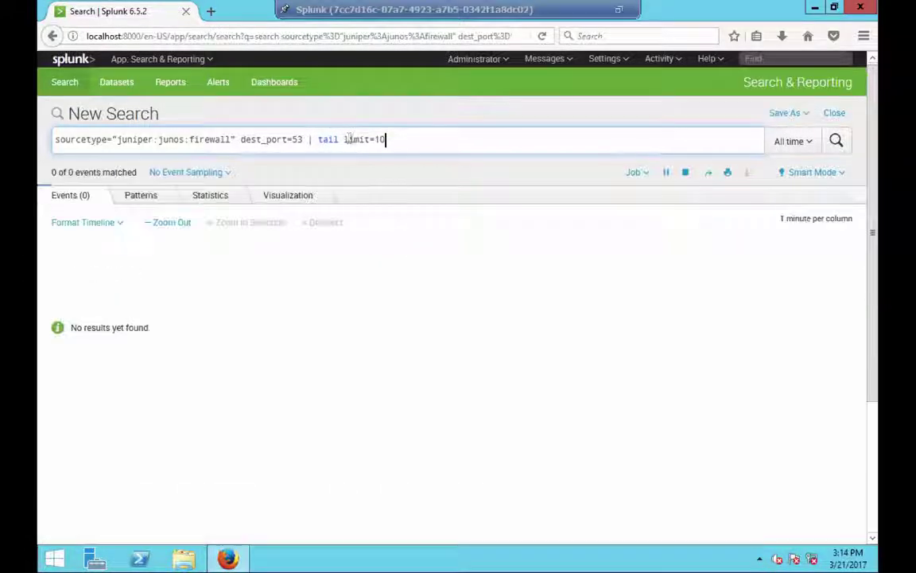
drag(345, 139, 464, 148)
key(BackSpace)
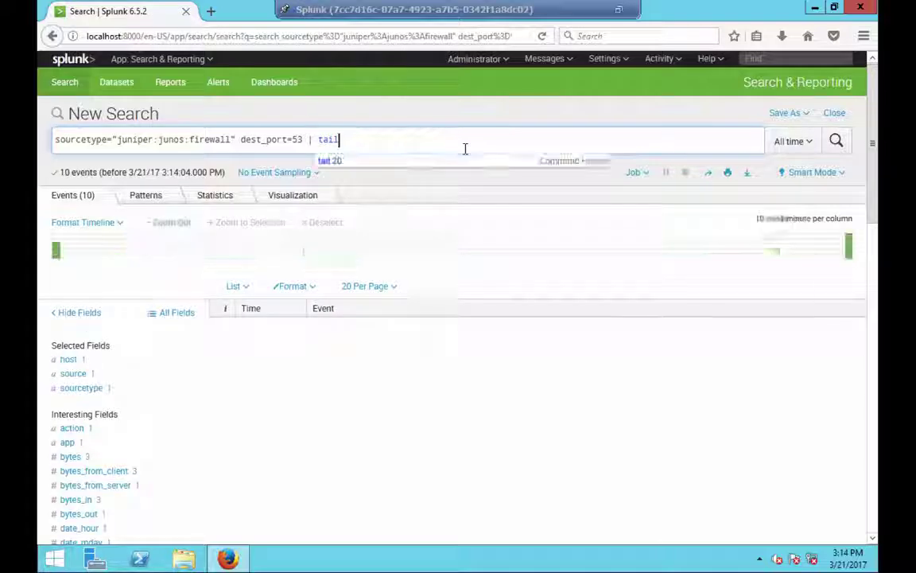
text(20)
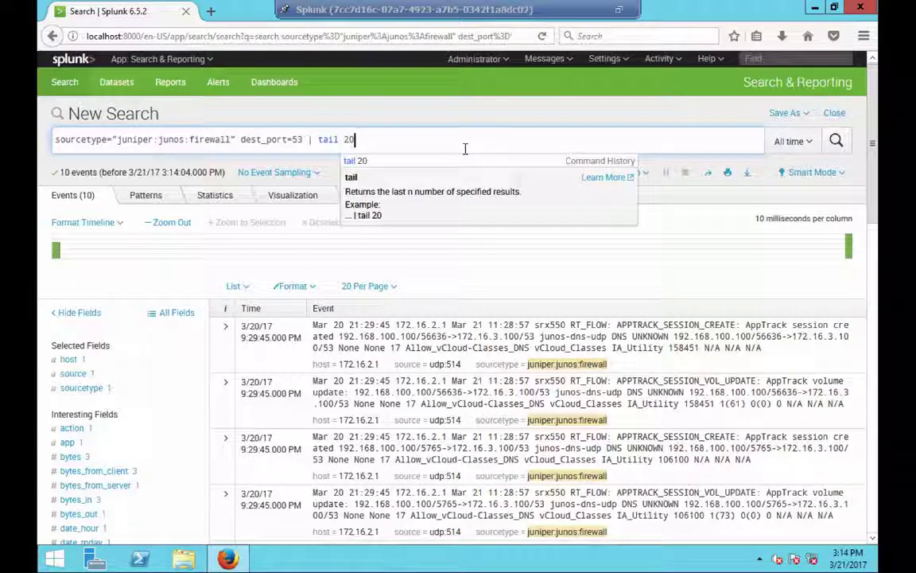
key(Return)
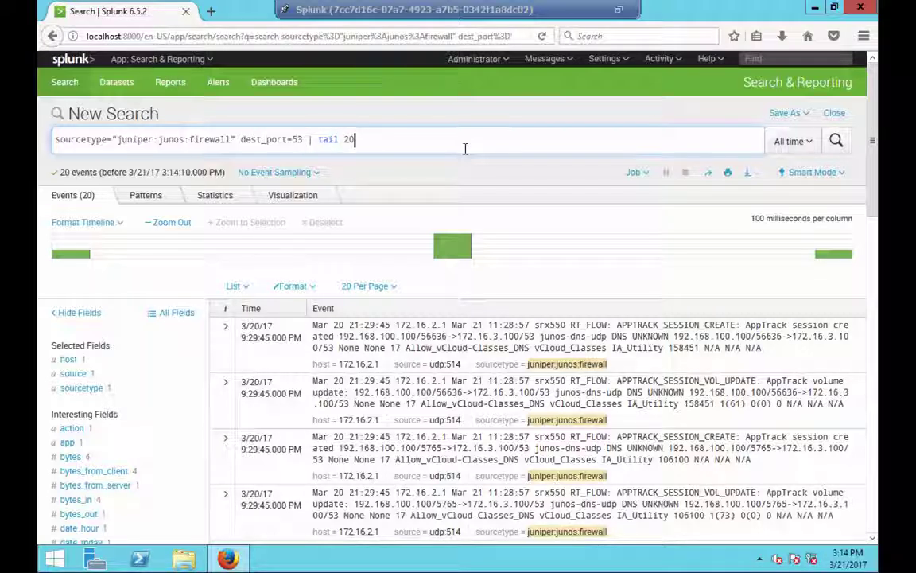
- Replace the tail command with '| head 10' and run it, then type 'dedup src_ip' instead
key(BackSpace)
key(BackSpace)
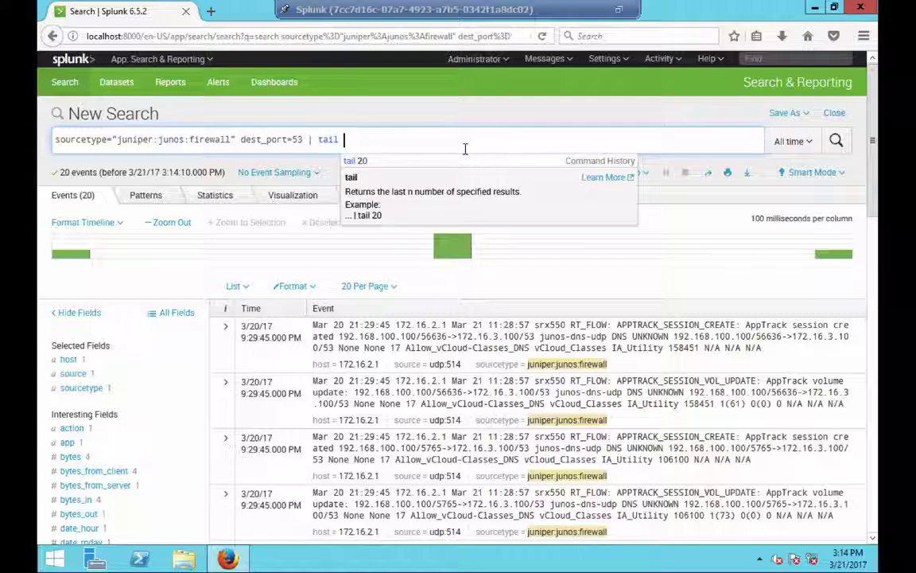
key(BackSpace)
key(BackSpace)
key(BackSpace)
key(BackSpace)
key(BackSpace)
text(head 10)
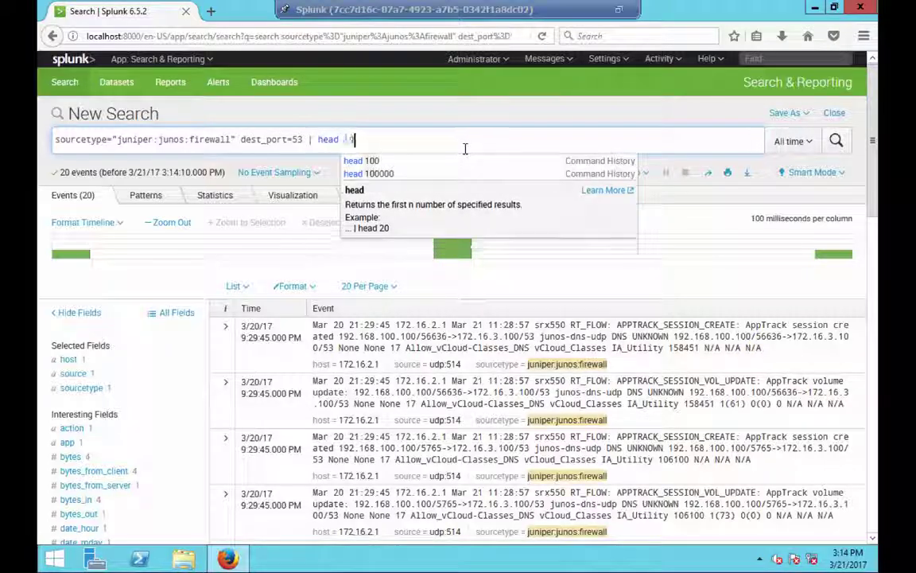
key(Return)
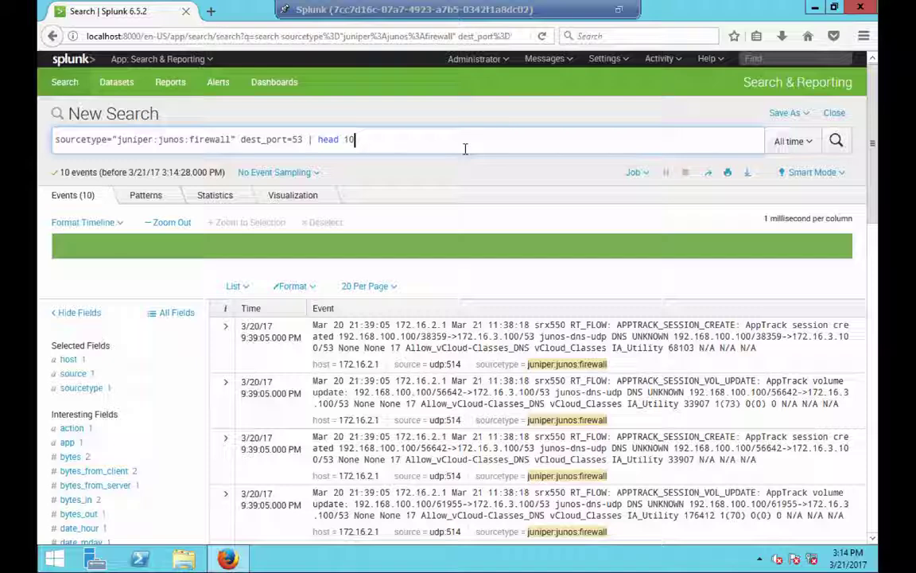
key(shift+Left)
key(shift+Left)
key(shift+Left)
key(shift+Left)
key(shift+Left)
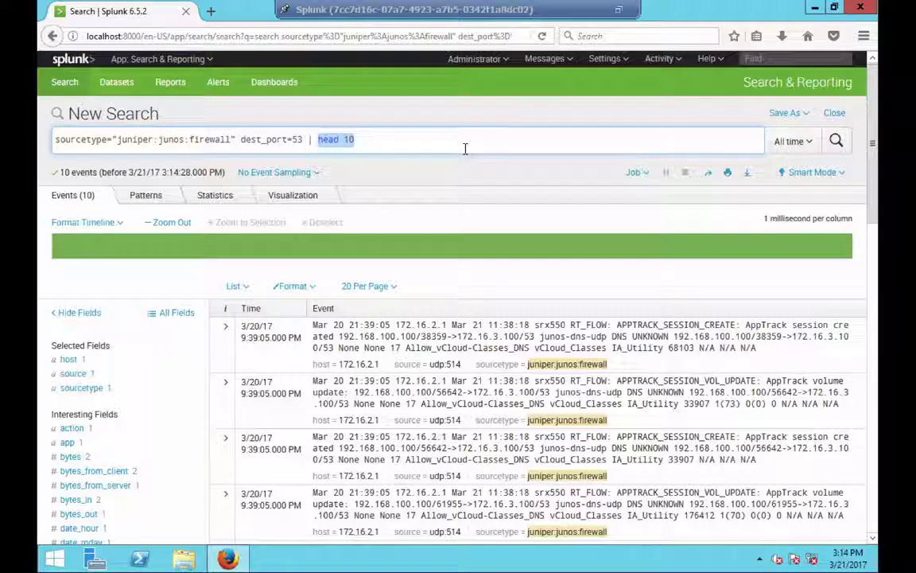
text(dedup)
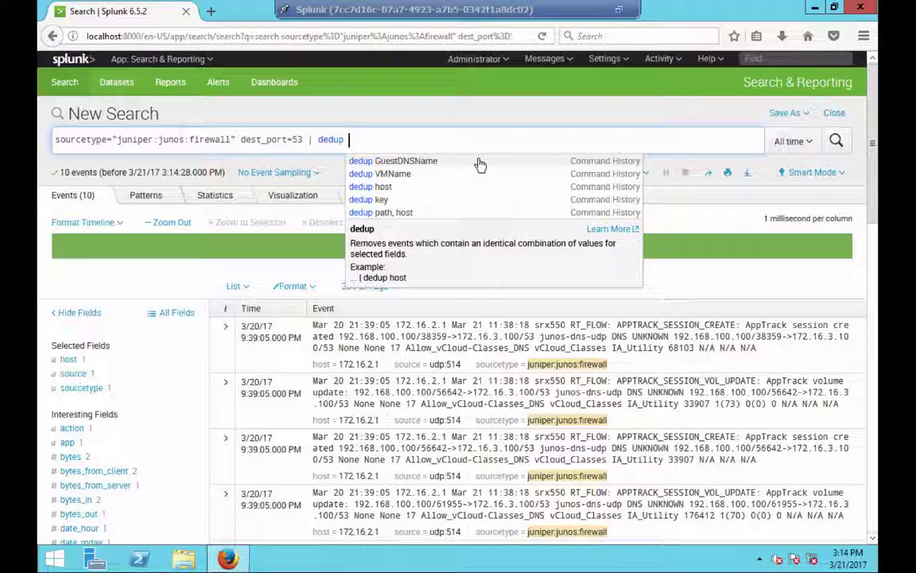
text( src)
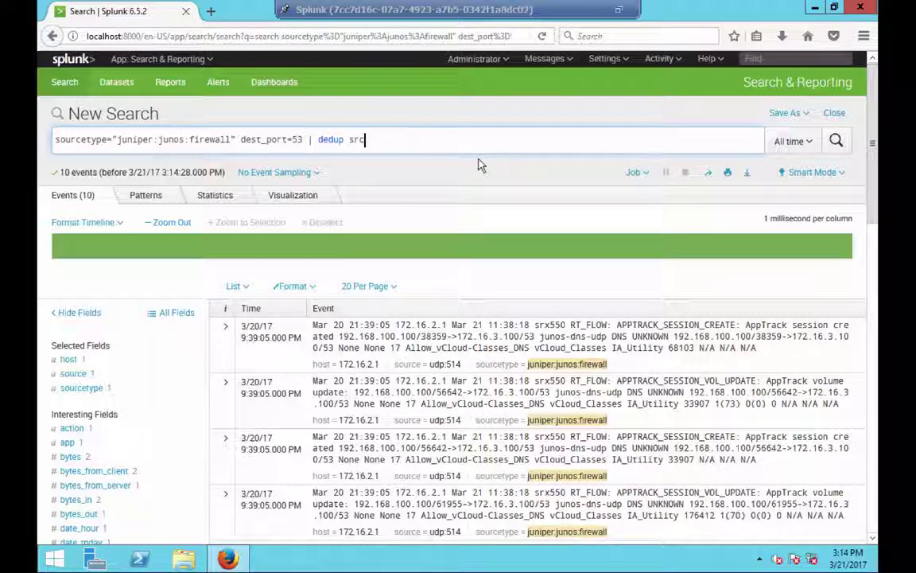
text(_ip)
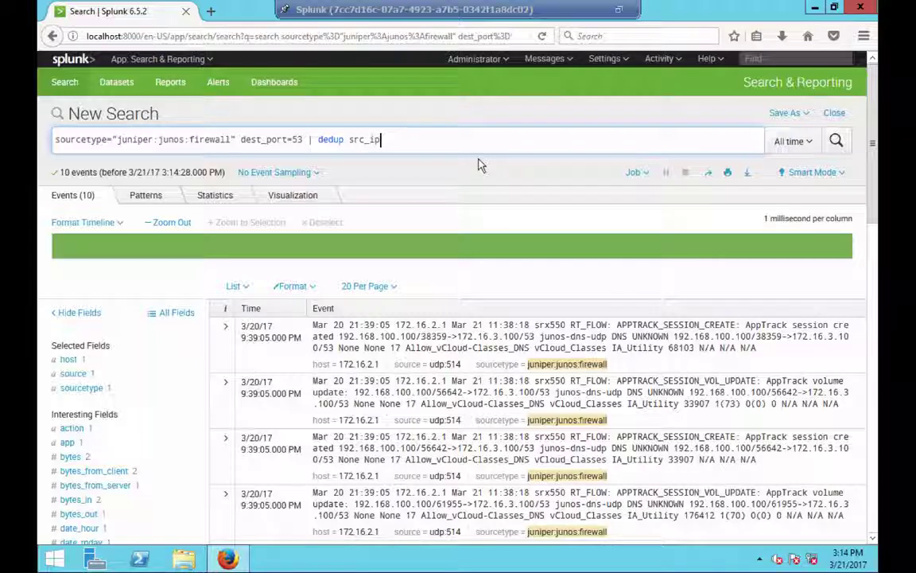
- Run the search deduplicated by src_ip, returning 58 events, then delete the dedup command
key(Return)
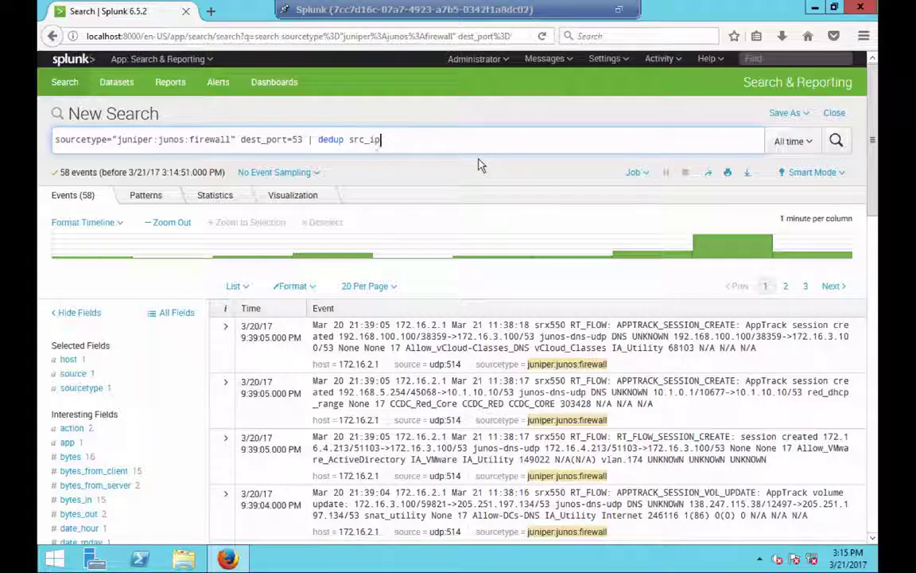
key(shift+Left)
key(shift+Left)
key(shift+Left)
key(shift+Left)
key(shift+Left)
key(shift+Left)
key(shift+Left)
key(shift+Left)
key(shift+Left)
key(shift+Left)
key(shift+Left)
key(shift+Left)
key(BackSpace)
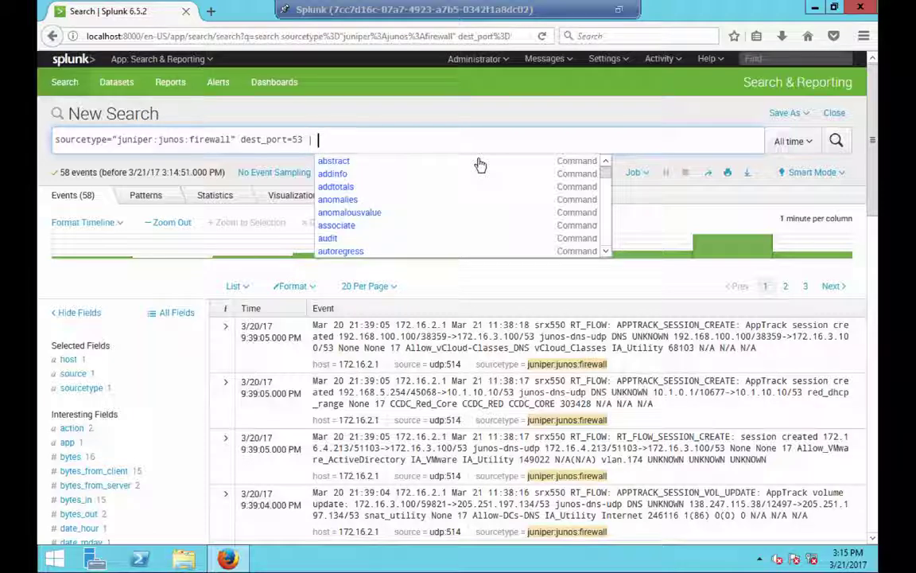
- Rerun the plain port 53 search for 10,900 events and show its Statistics tab
key(BackSpace)
key(BackSpace)
key(Return)
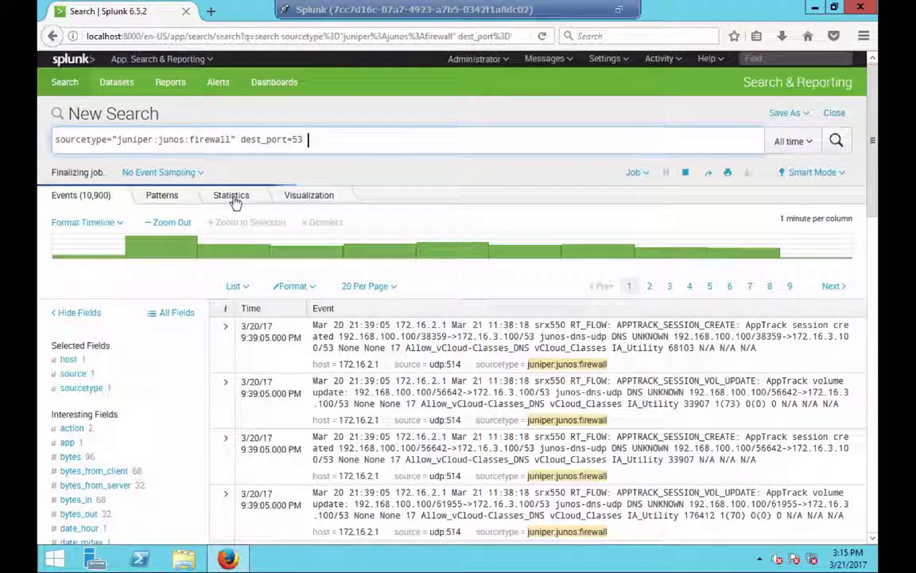
click(232, 199)
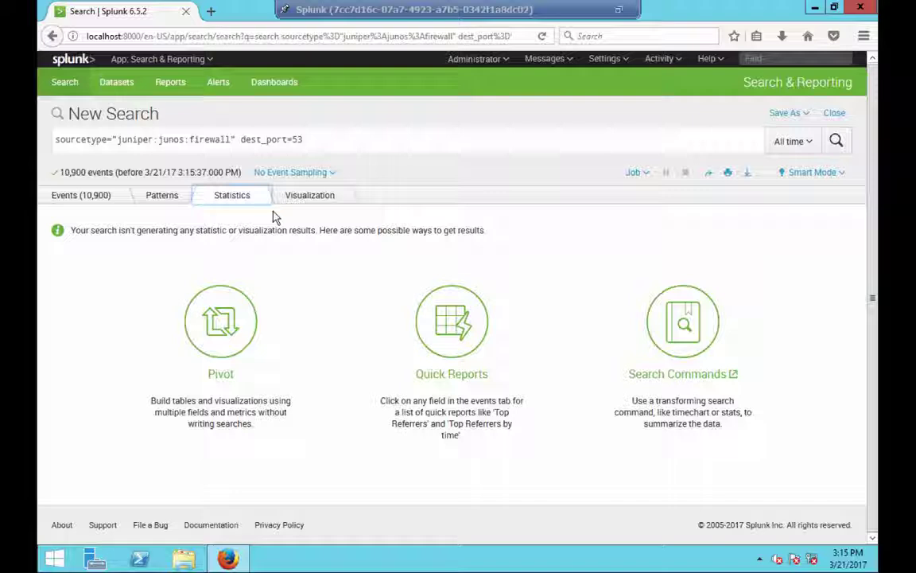
- Append '| chart count by src_ip' to the DNS search and run it
click(338, 143)
text(| char)
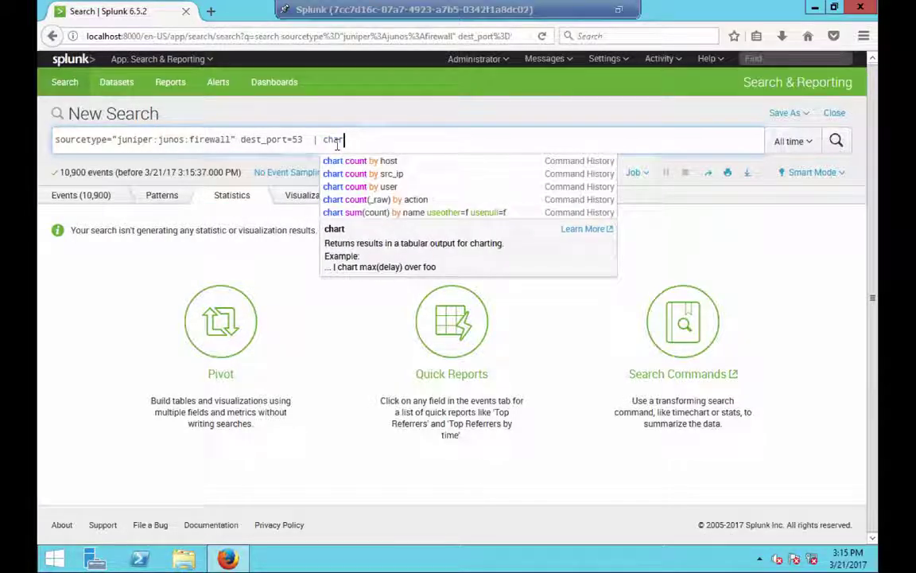
text(t)
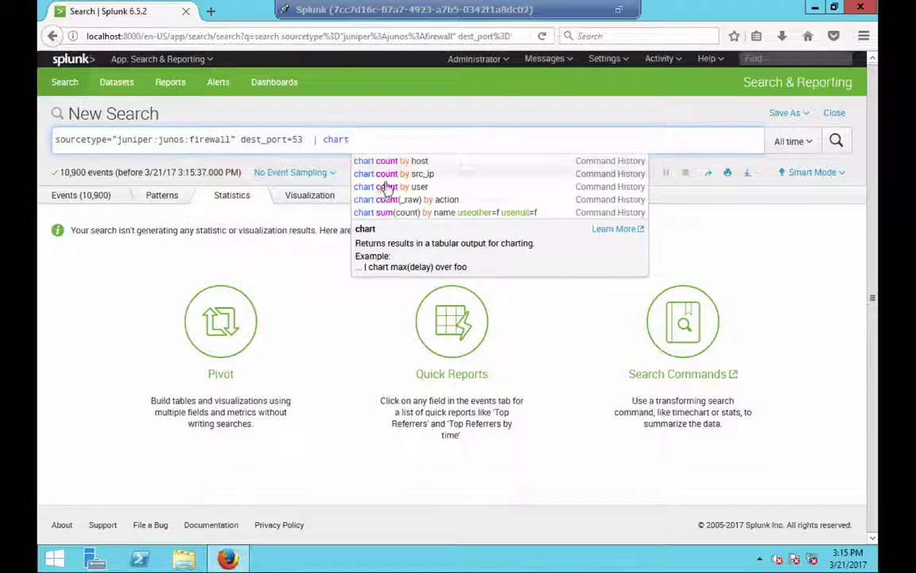
click(390, 174)
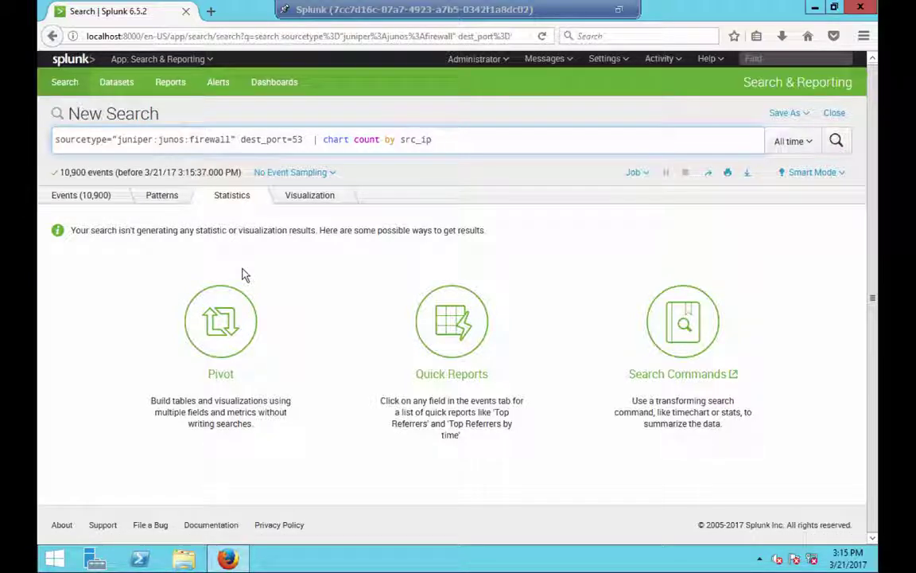
key(Return)
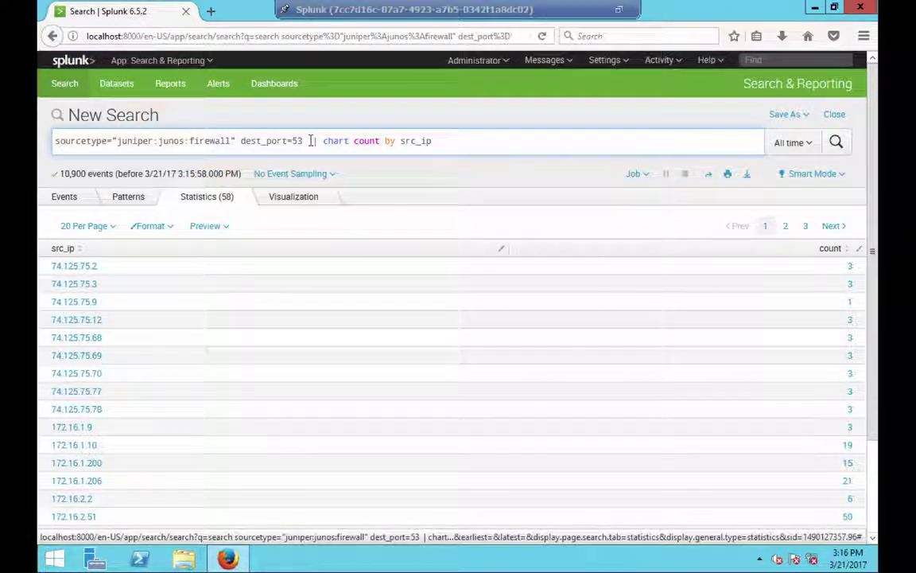
- Delete the chart clause and rerun to list the 10,900 raw firewall events
drag(310, 140, 484, 142)
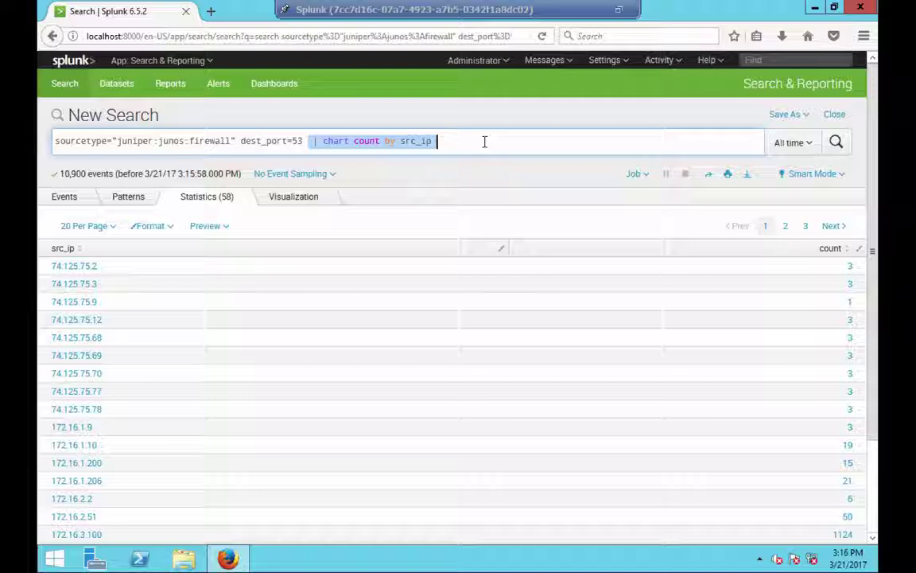
key(BackSpace)
key(Return)
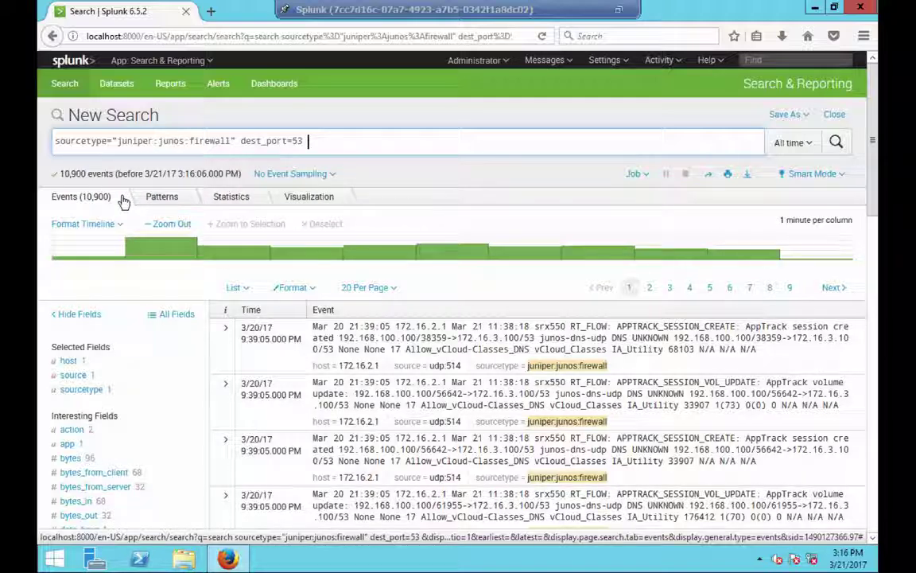
- Show the DNS events in the Patterns view, widened toward Larger to 5 patterns
click(163, 199)
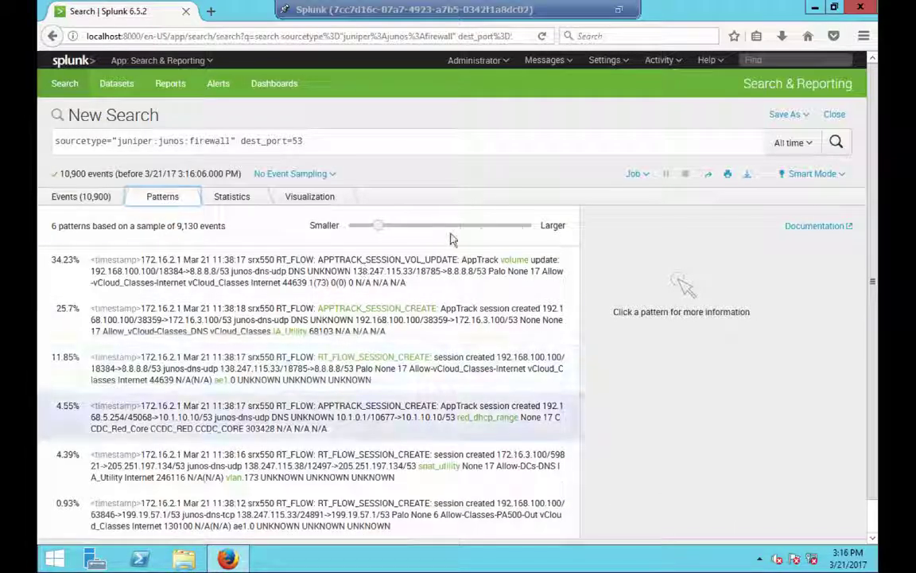
click(442, 226)
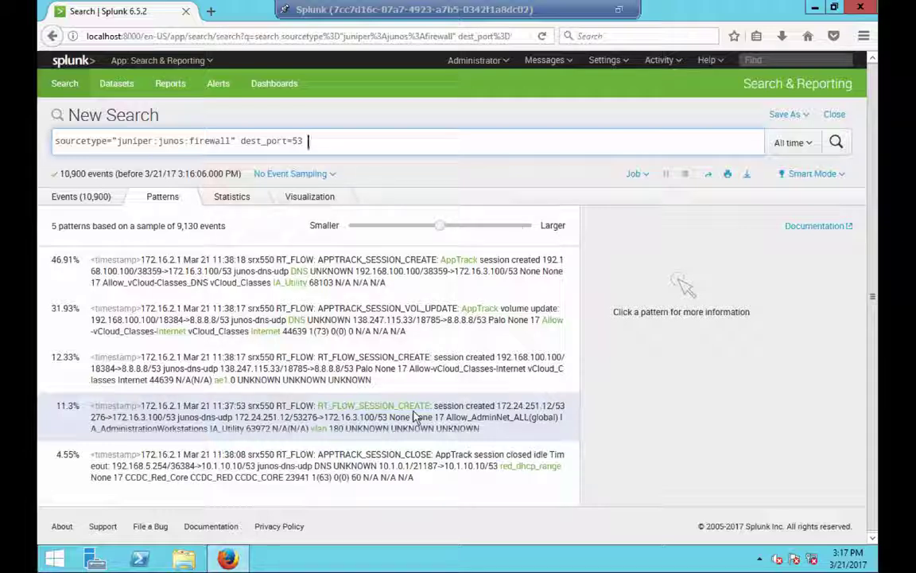
key(ctrl+a)
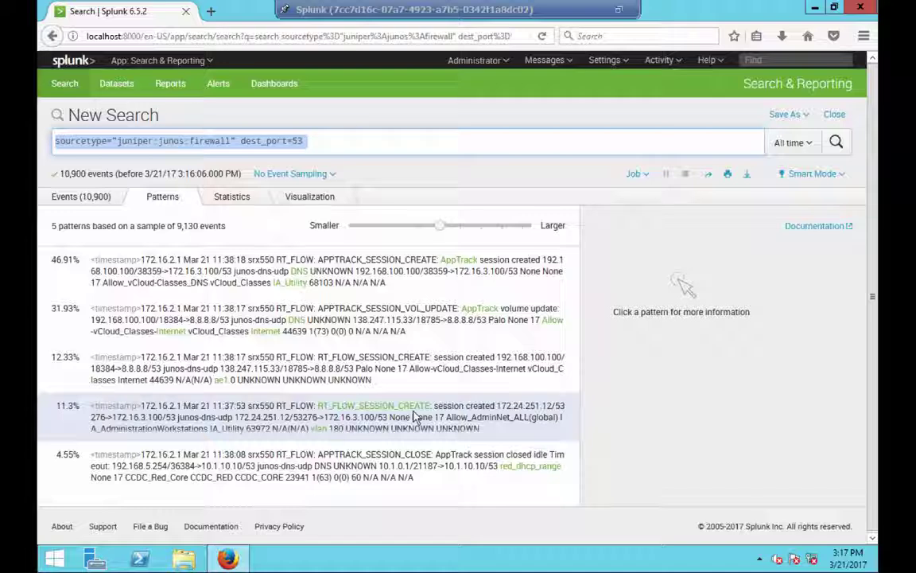
- Search for 'error', list its 2 matching events, then close the Splunkbase Safari window
text(error)
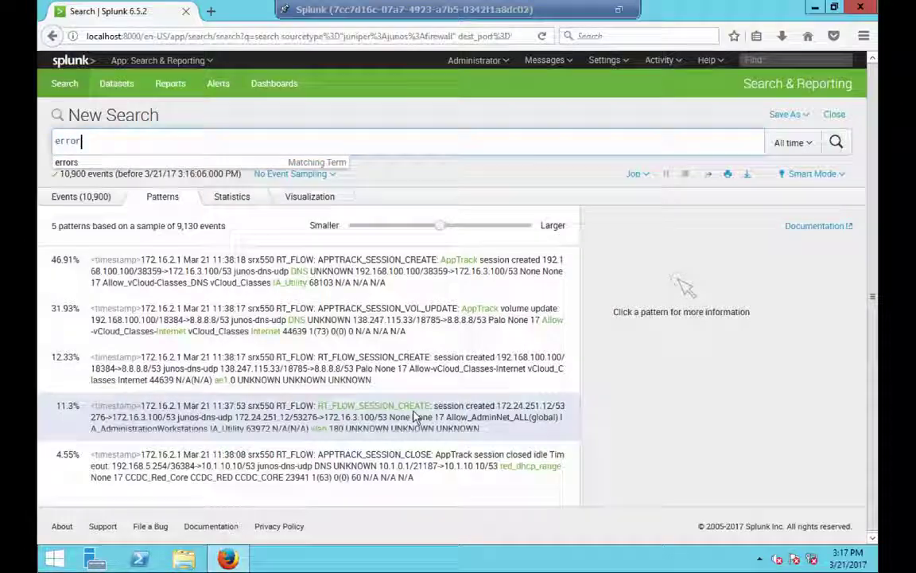
key(Return)
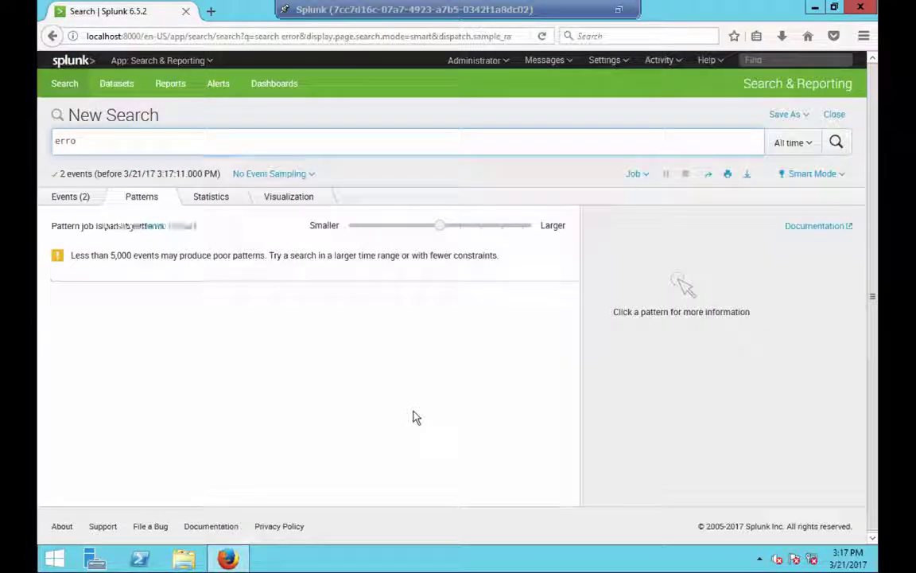
key(BackSpace)
text(r)
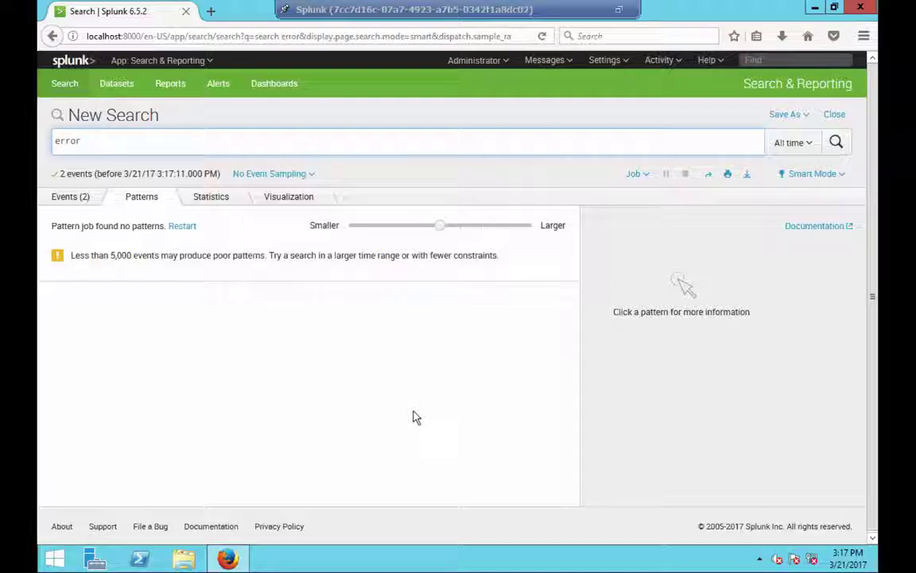
text(r)
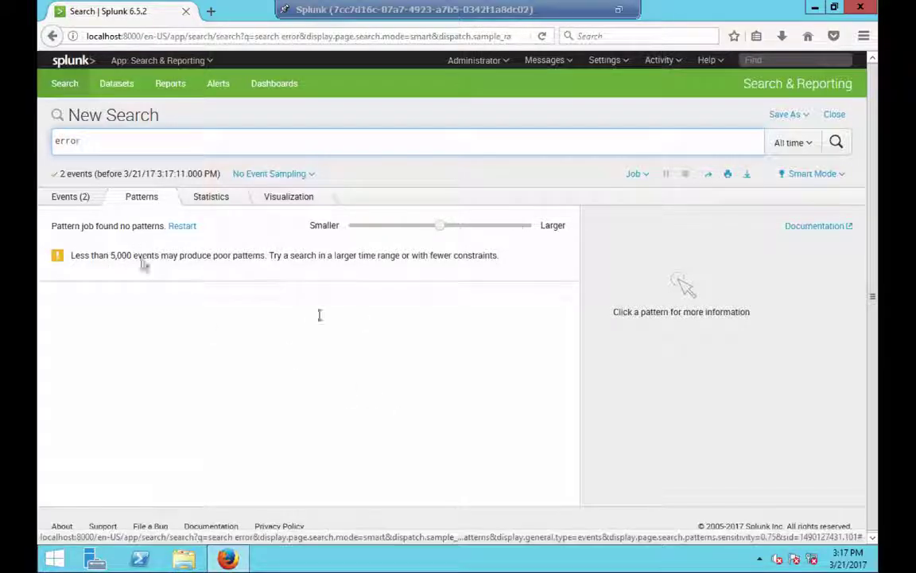
click(78, 199)
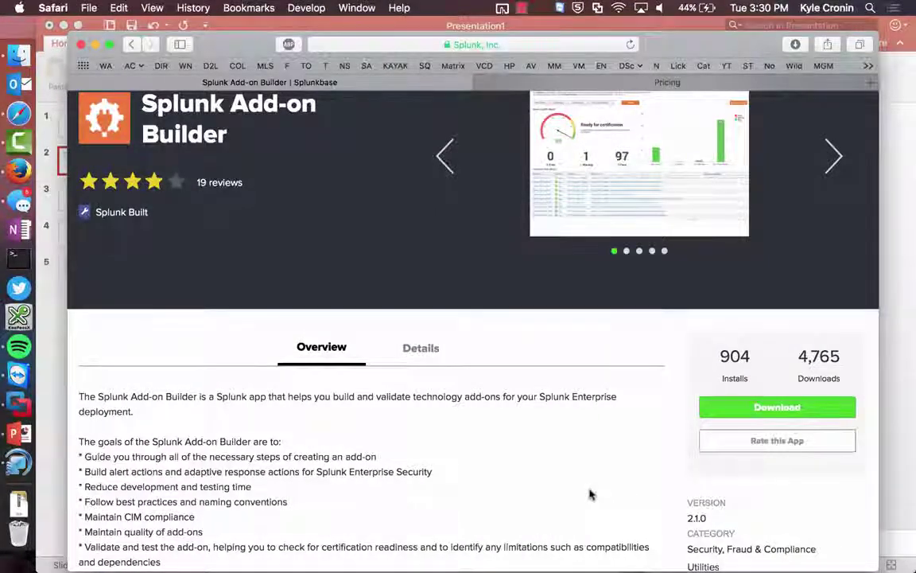
scroll(590, 494, up, 3)
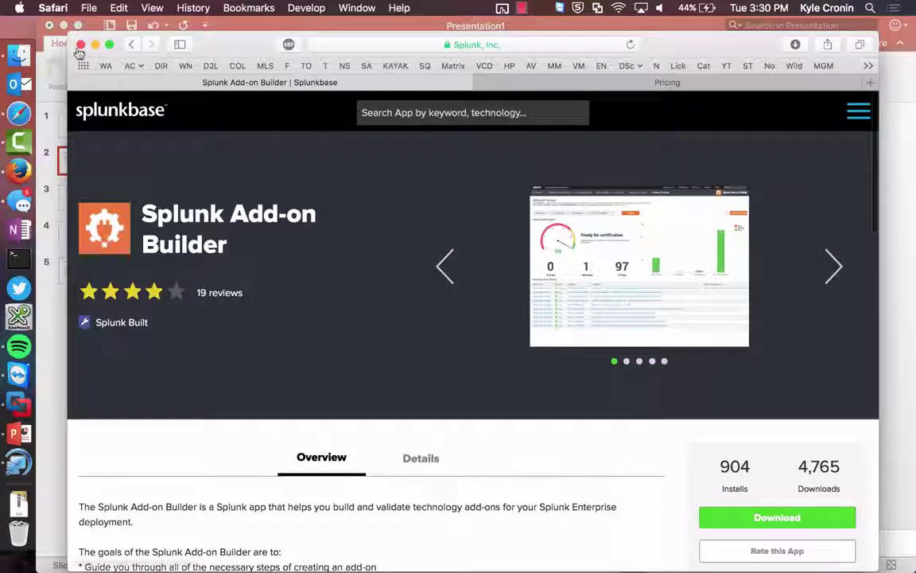
click(81, 44)
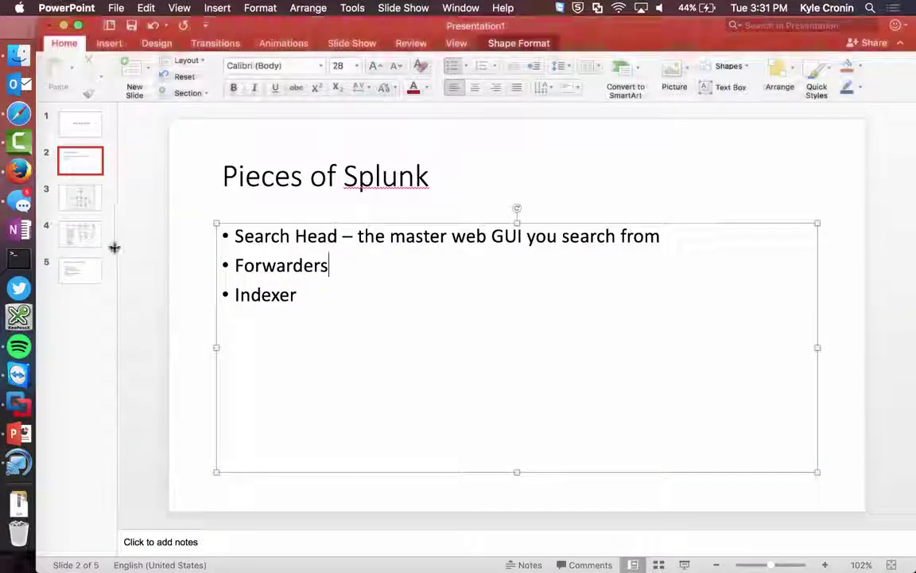
- Return the PowerPoint deck to title slide 1, 'Splunk Goodies'
click(76, 234)
key(Up)
key(Up)
key(Up)
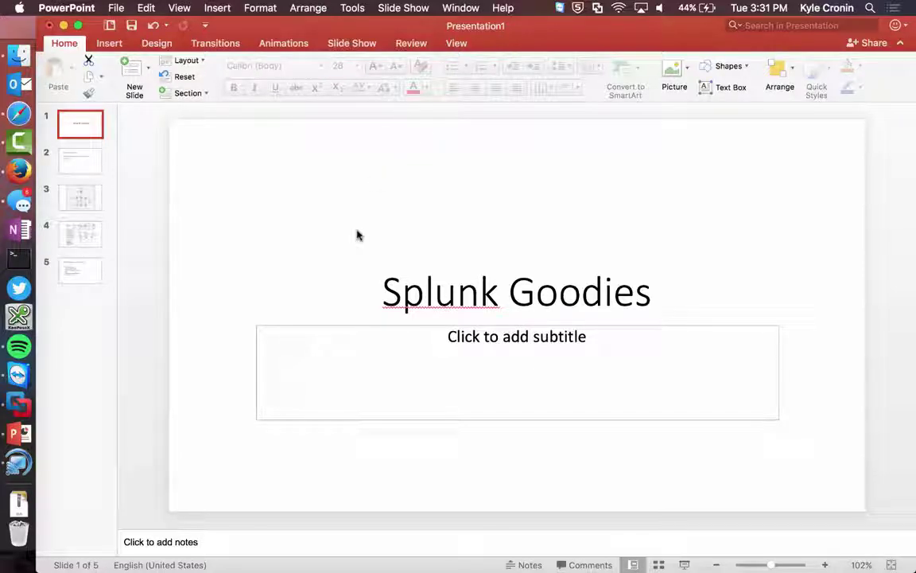
key(ctrl+Right)
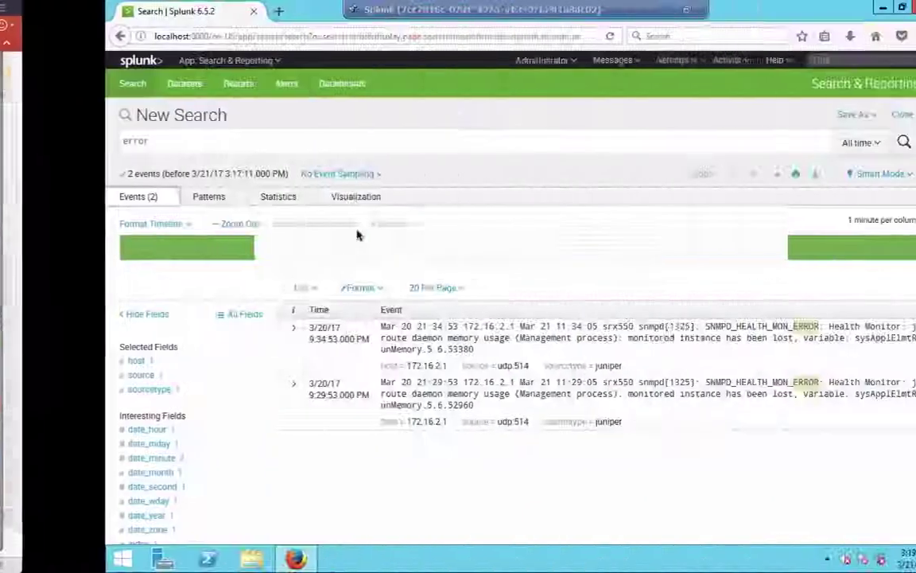
key(ctrl+Left)
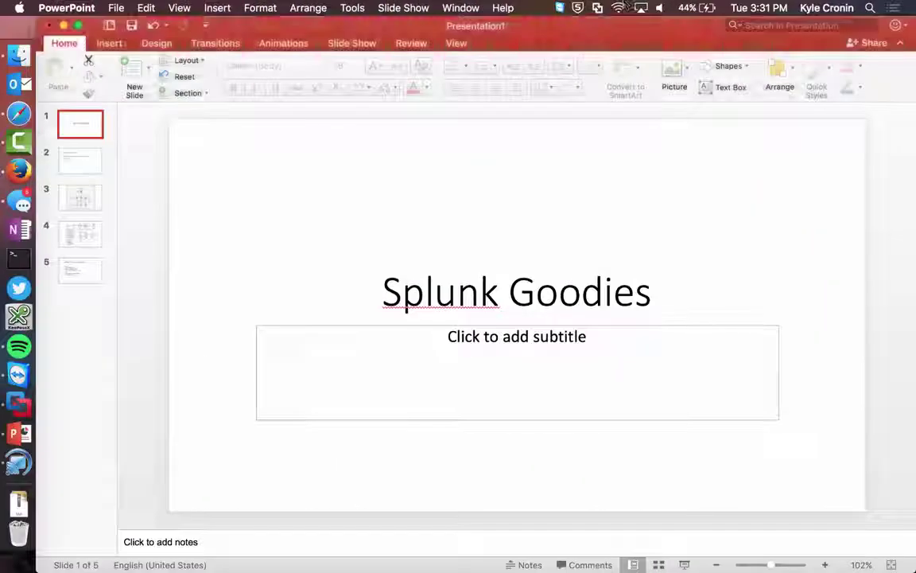
click(11, 560)
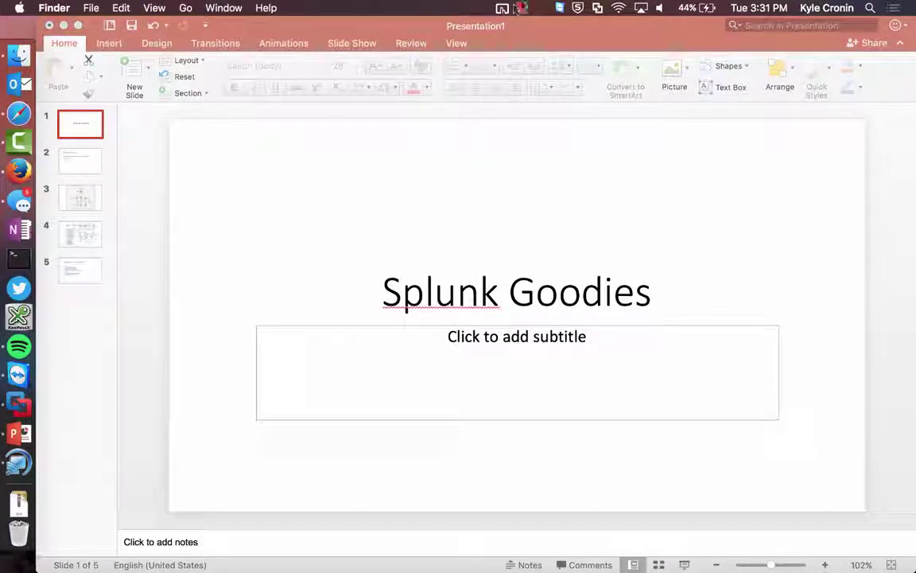